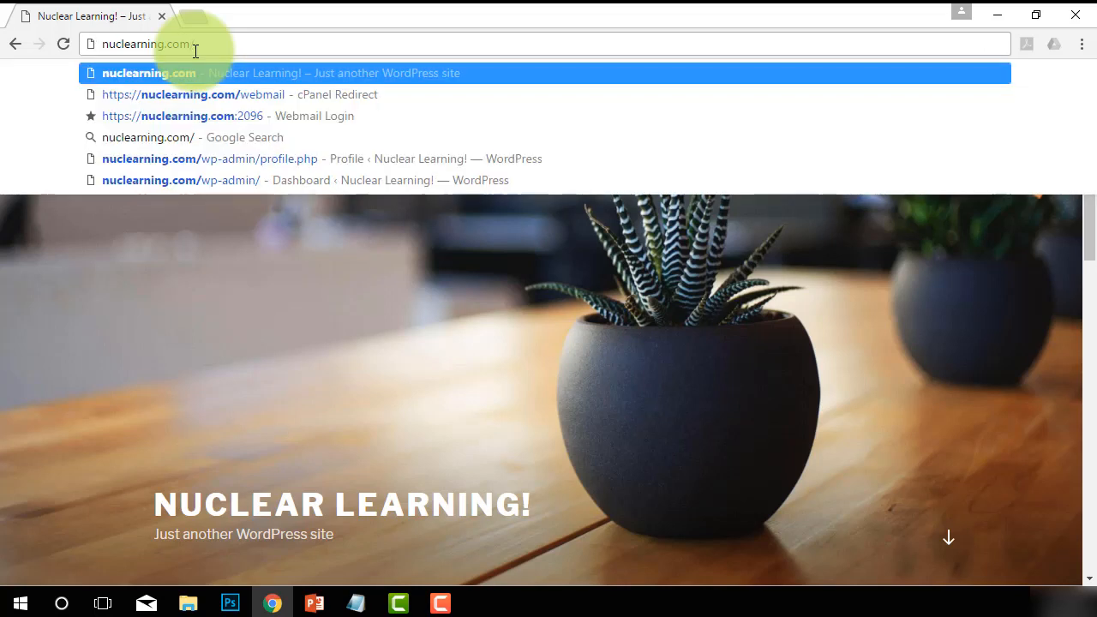
Open the WordPress admin login page at nuclearning.com/wp-admin/.
text(wp-)
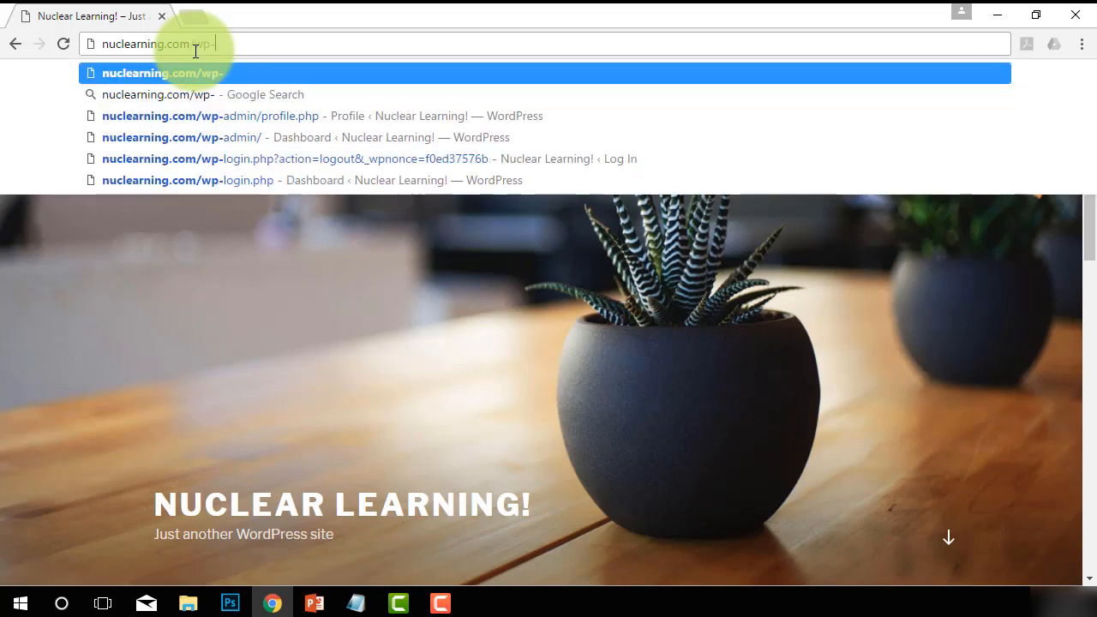
text(admin/)
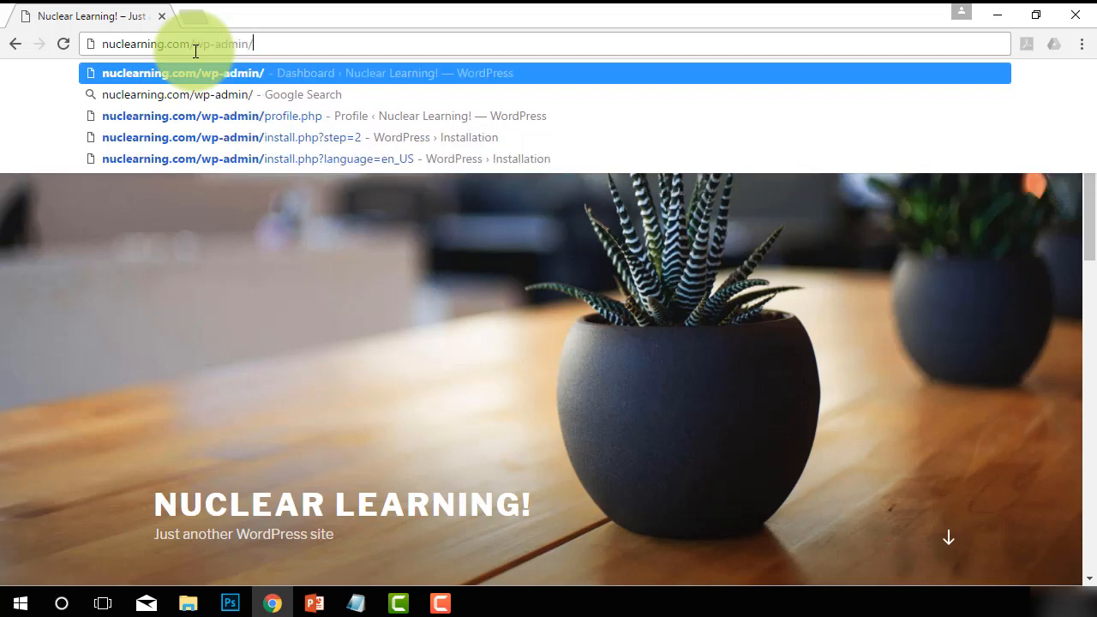
key(Return)
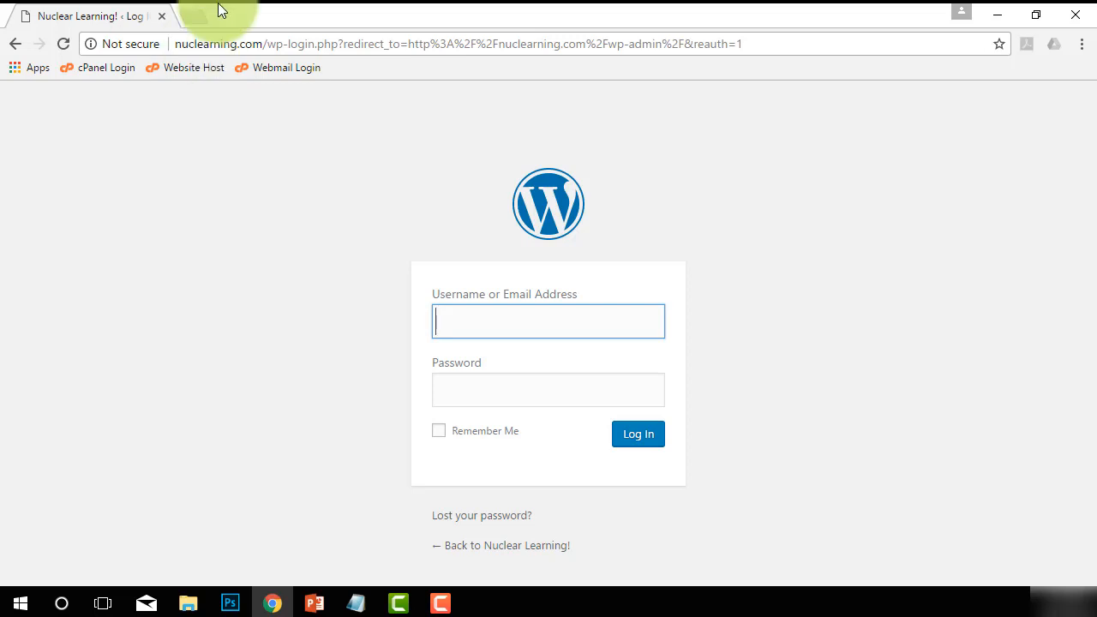
Create a desktop shortcut to the WordPress login page and place it beside the Website Host shortcut.
click(1038, 15)
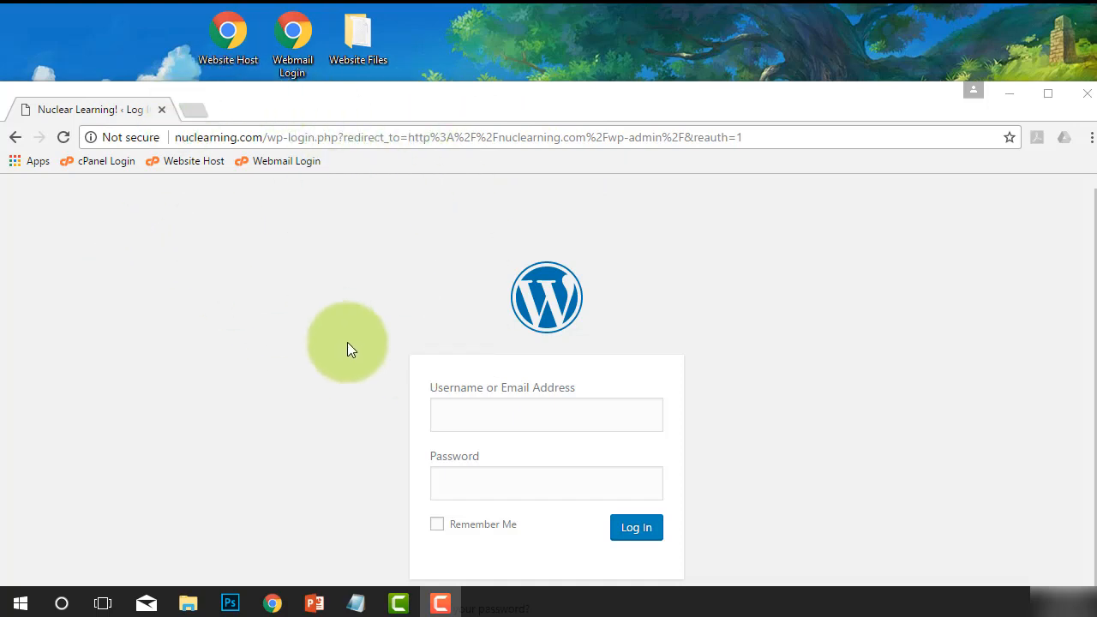
click(92, 134)
drag(91, 137, 438, 38)
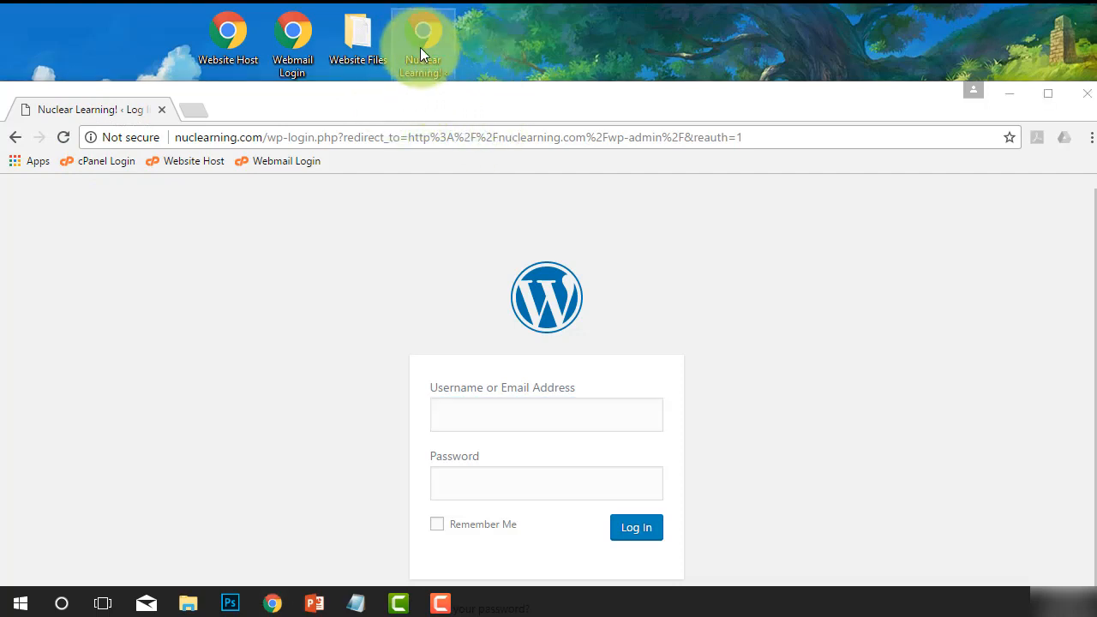
click(308, 208)
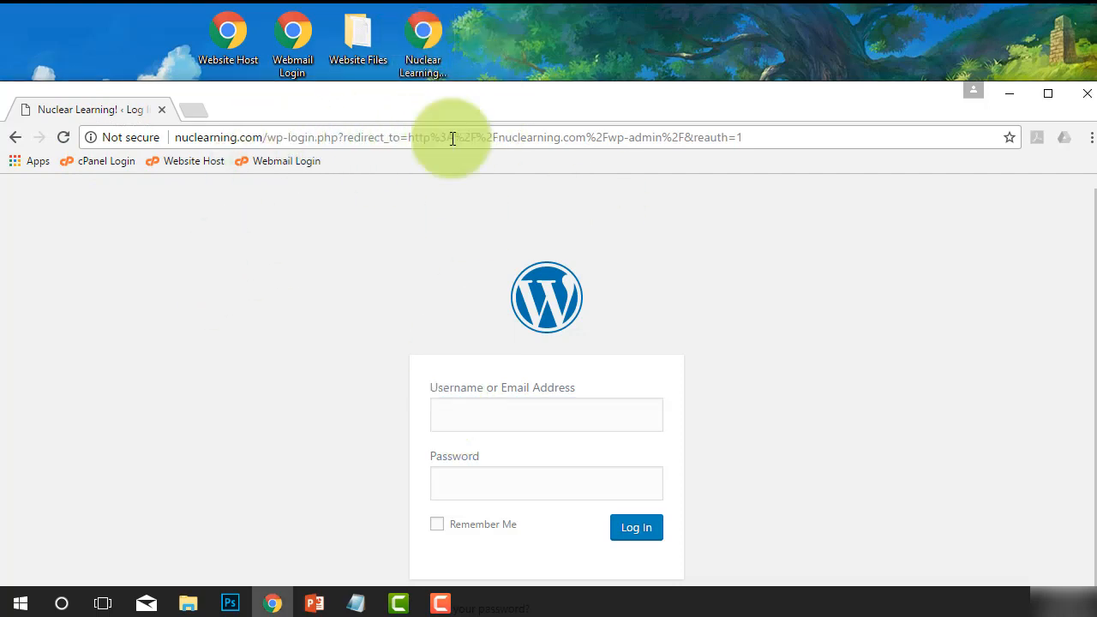
drag(420, 43, 169, 46)
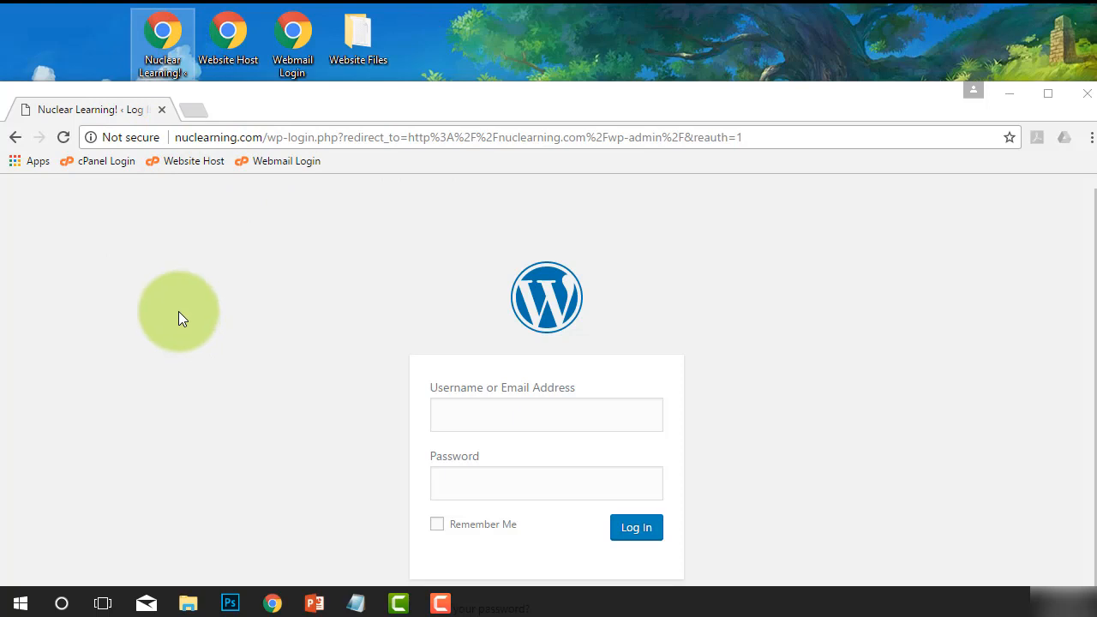
click(247, 330)
Maximize the browser window and log in to WordPress with the saved username and the account password.
scroll(407, 340, down, 1)
click(507, 406)
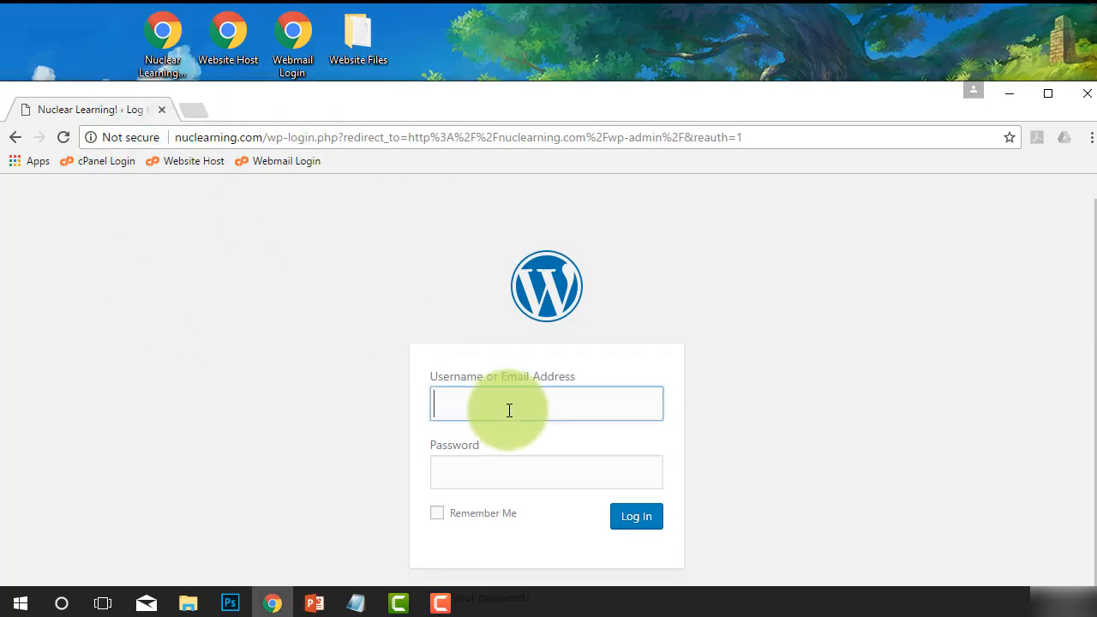
click(1041, 91)
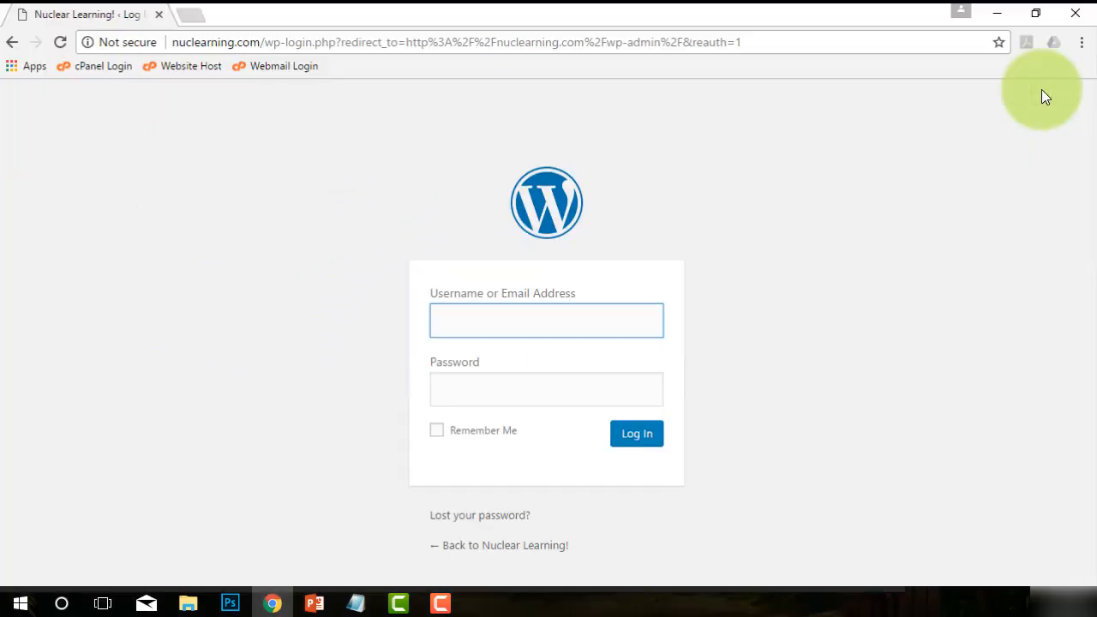
click(533, 317)
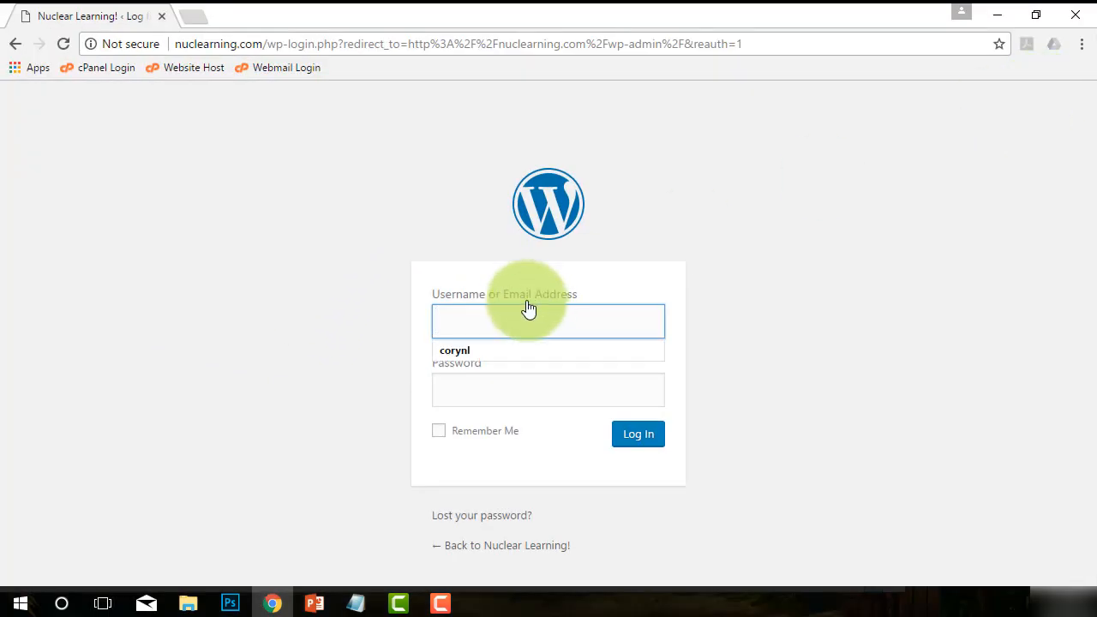
key(Down)
key(Tab)
text(••••••••)
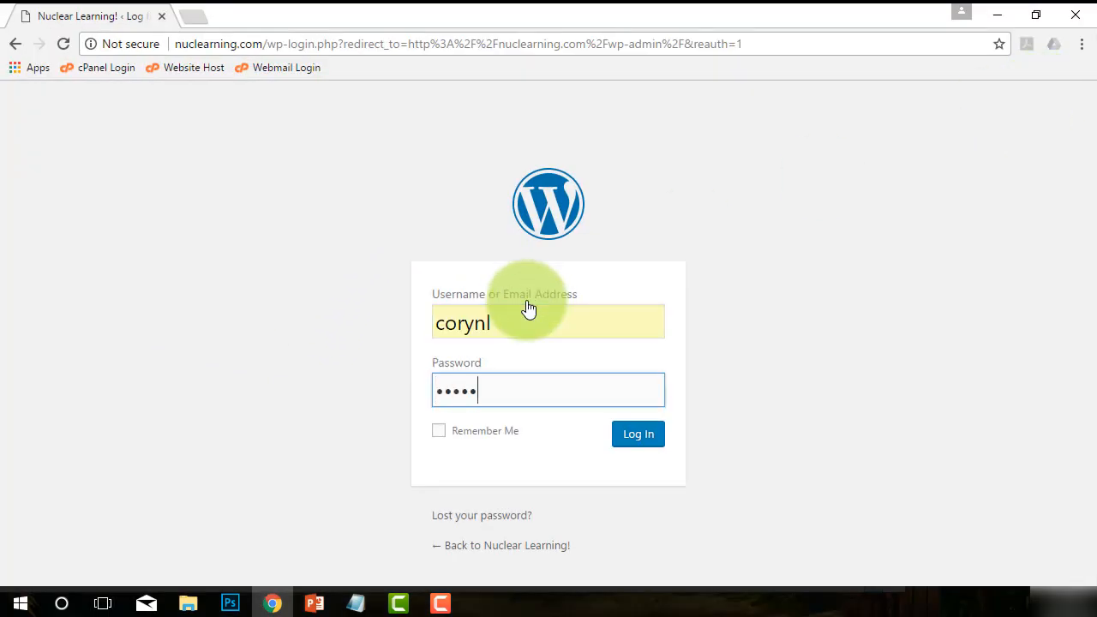
text(•)
key(Return)
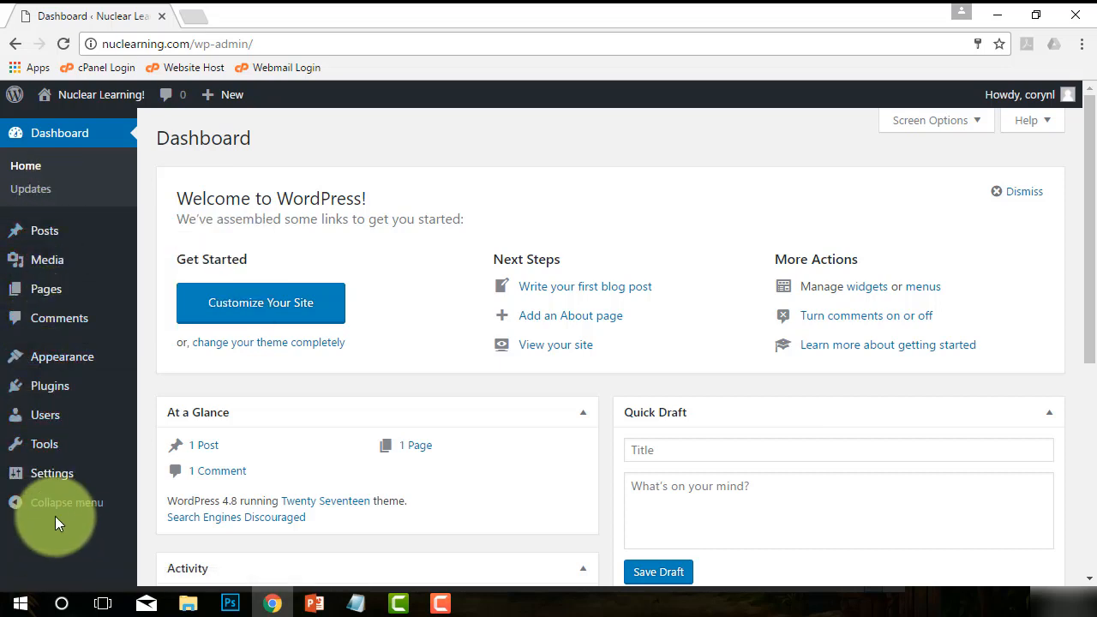
Open the WordPress Themes page and look over the installed themes.
mouse_move(62, 363)
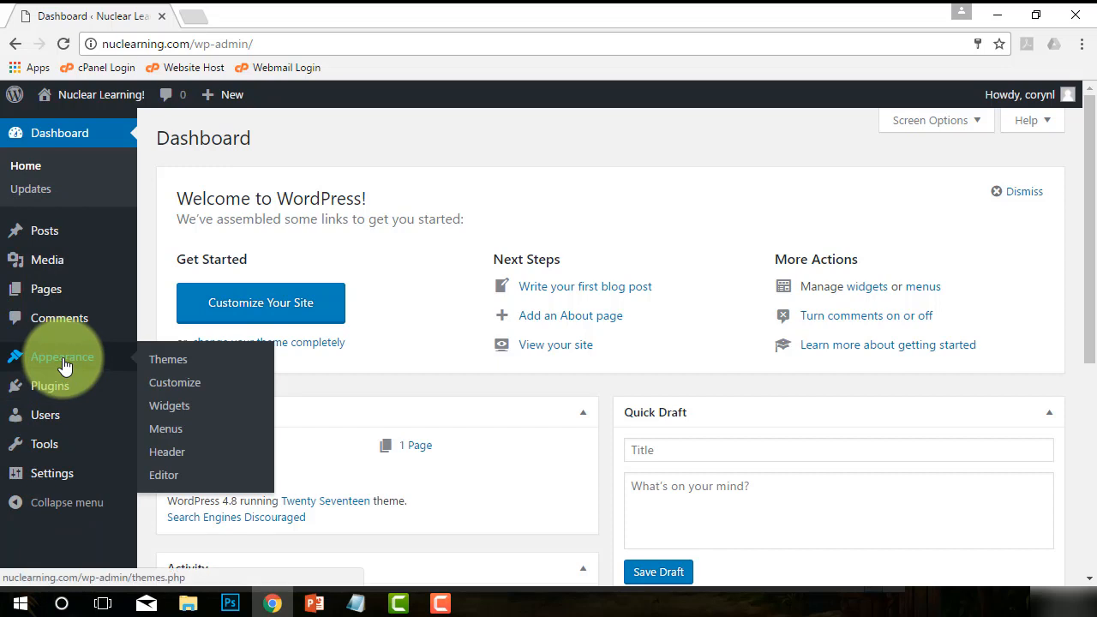
click(64, 366)
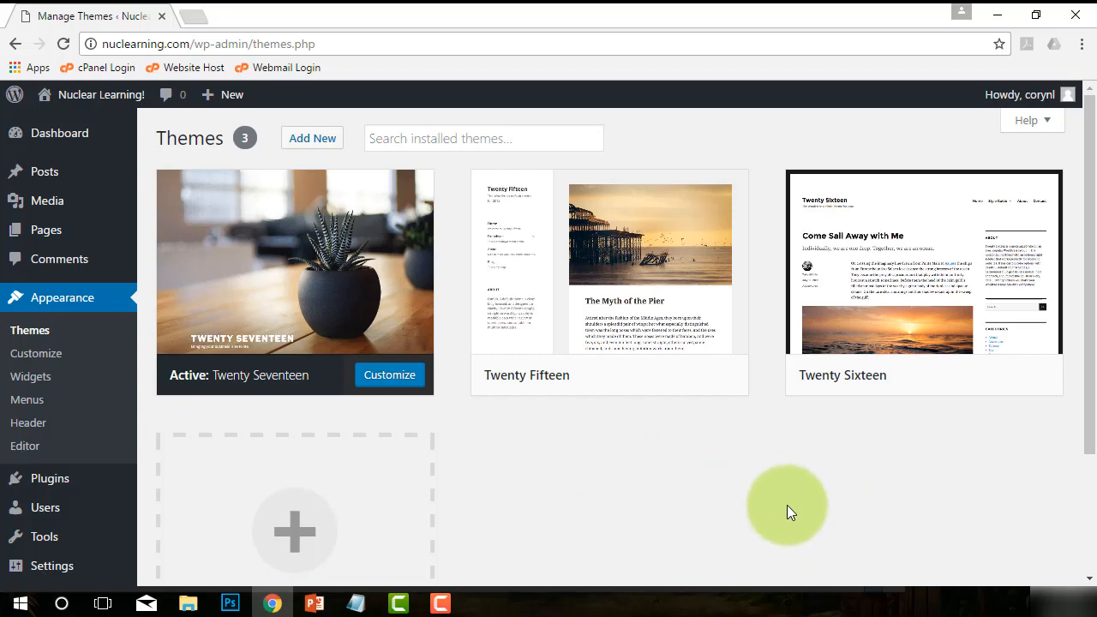
scroll(787, 498, down, 2)
scroll(786, 498, up, 2)
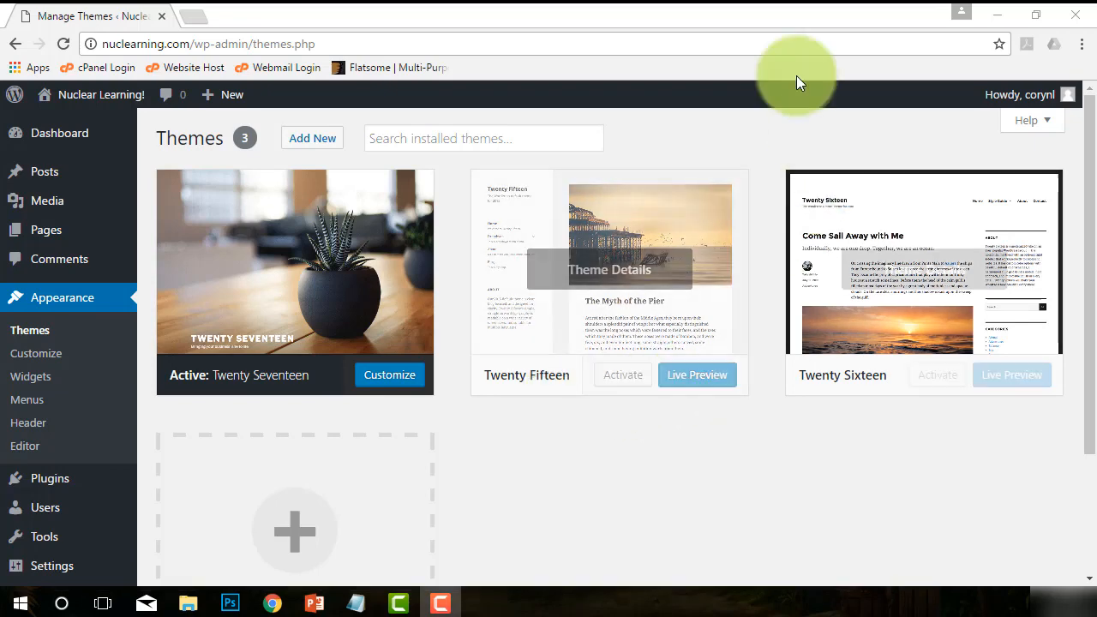
Open the Website Files folder on the desktop and extract themeforest-15780546-xstore-responsive-woocommerce-theme.zip into that same folder.
click(1034, 16)
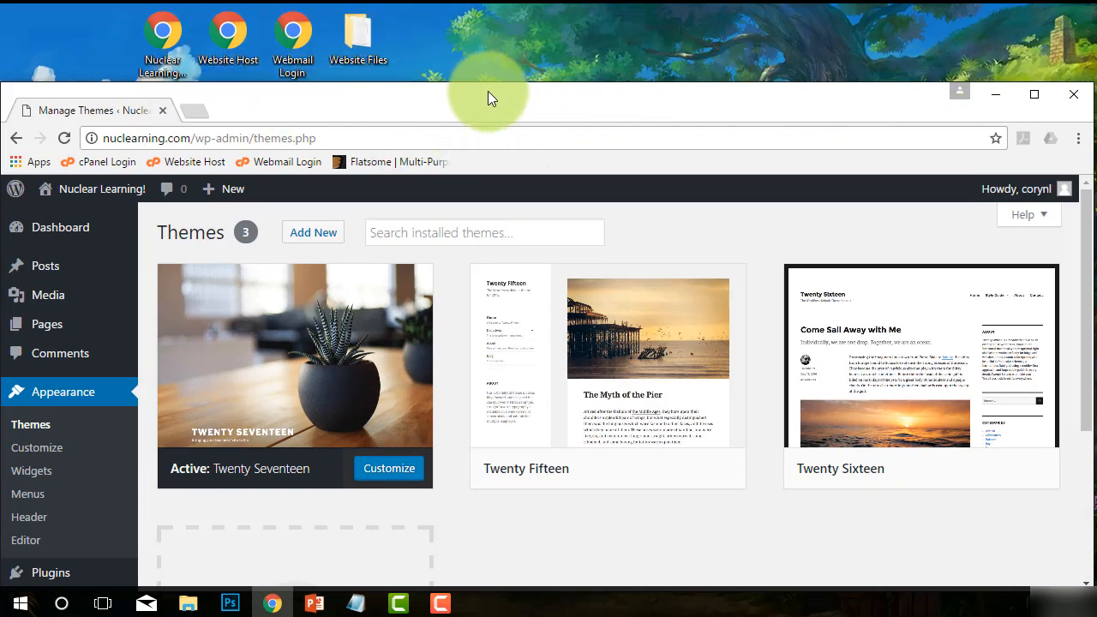
double_click(365, 42)
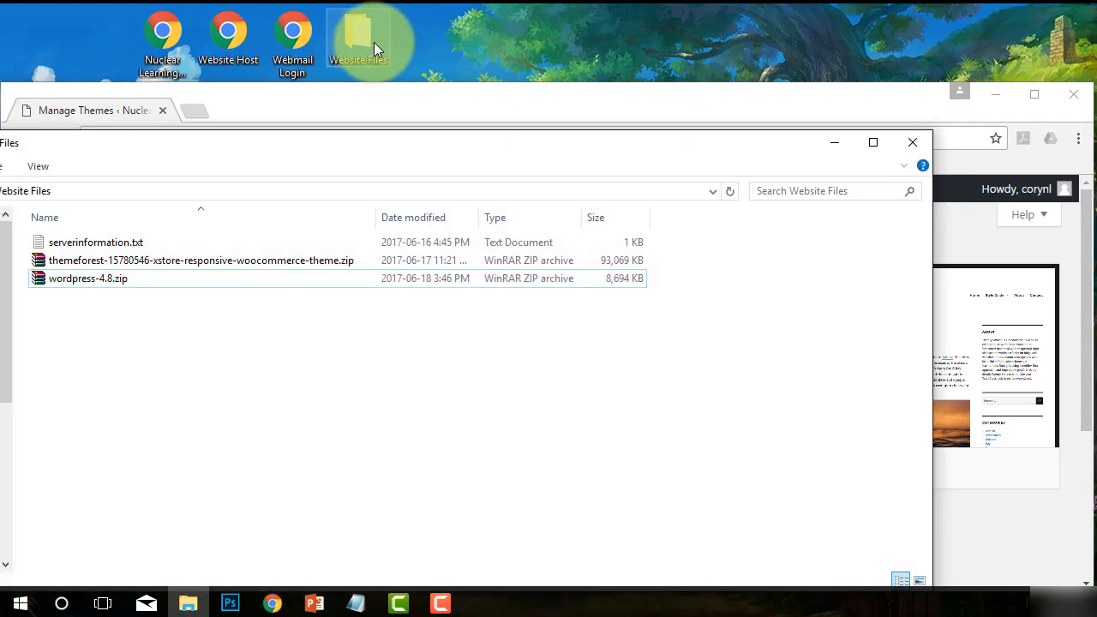
click(79, 260)
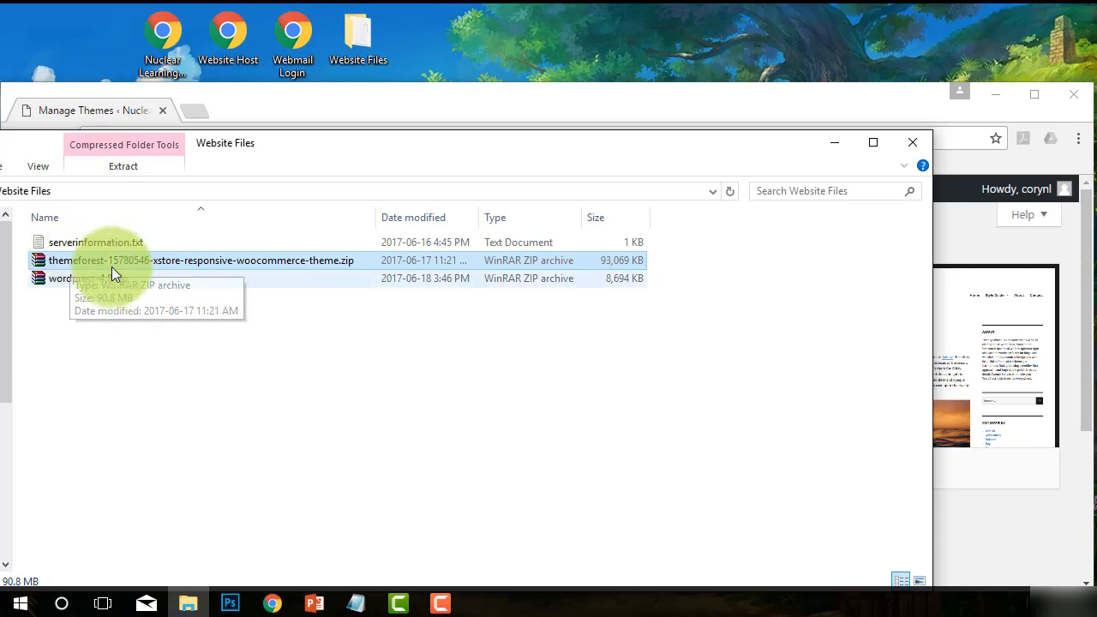
right_click(68, 259)
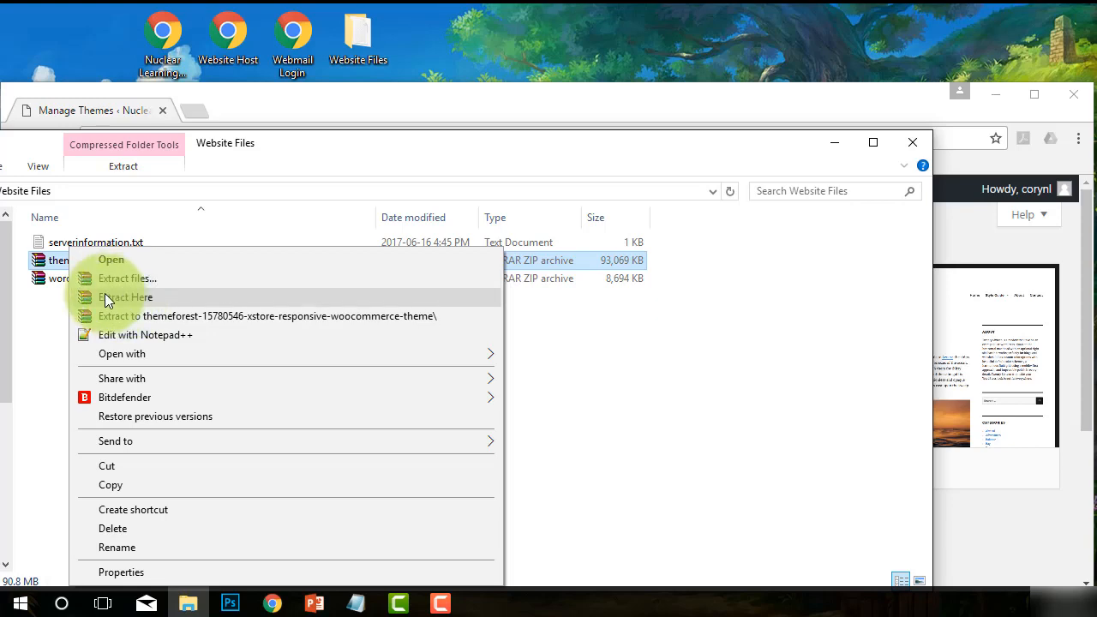
click(128, 297)
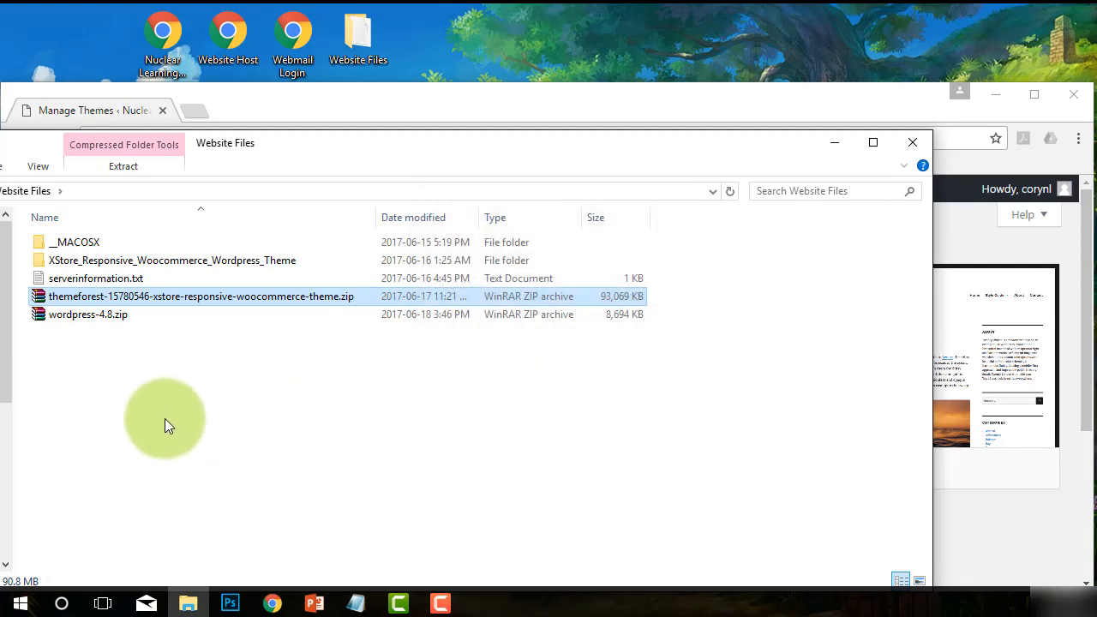
Open the XStore_Responsive_Woocommerce_Wordpress_Theme folder and examine its contents, including the PSD and Translation Files subfolders.
click(60, 262)
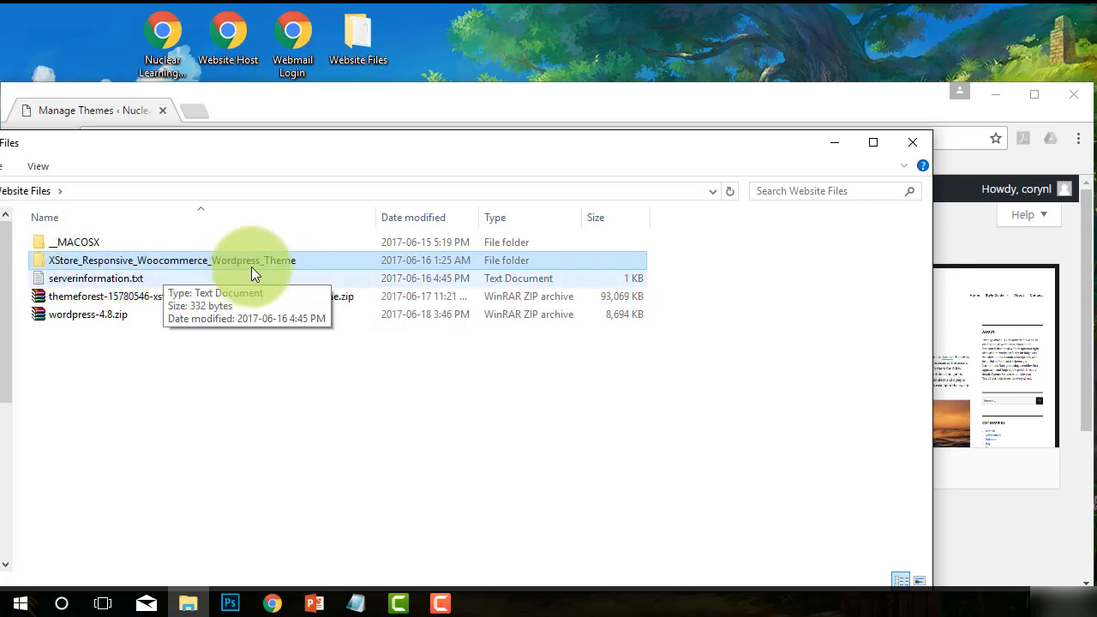
double_click(61, 259)
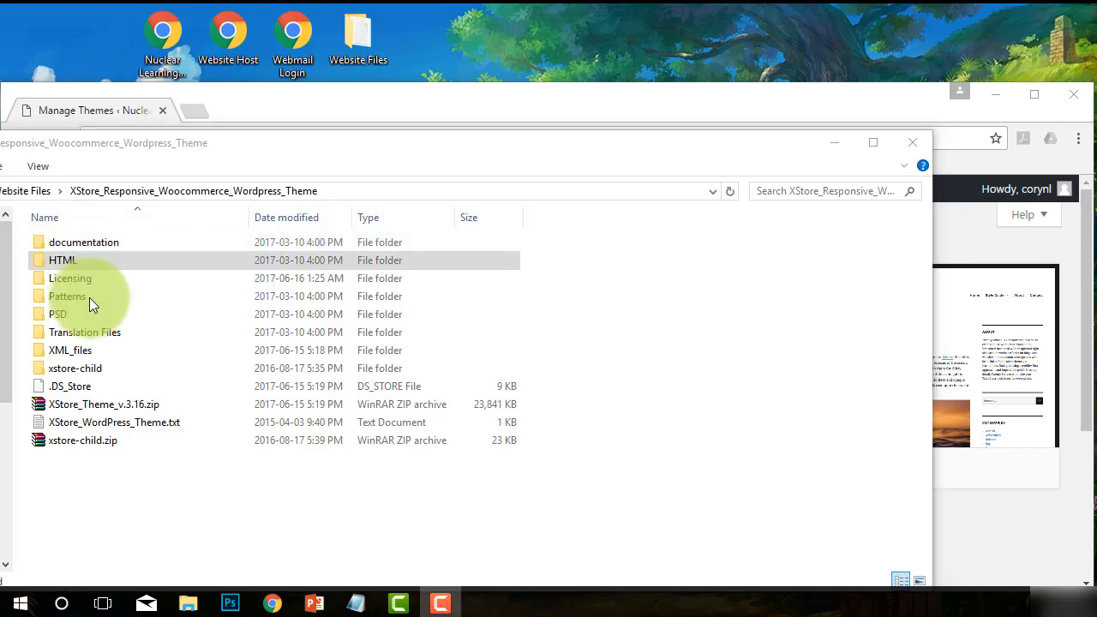
click(69, 266)
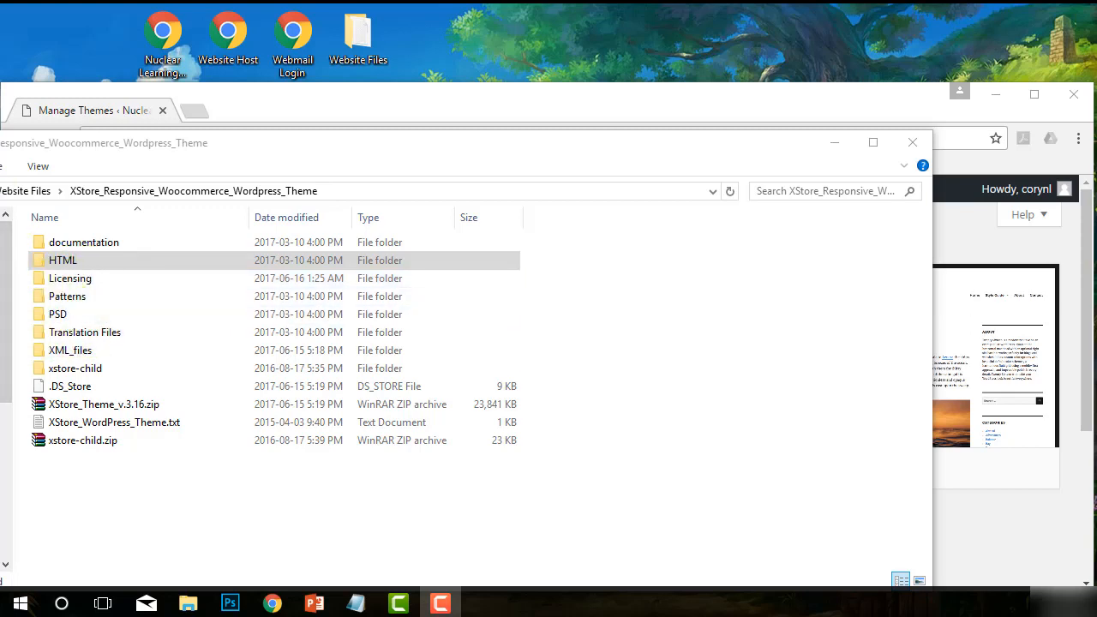
click(26, 318)
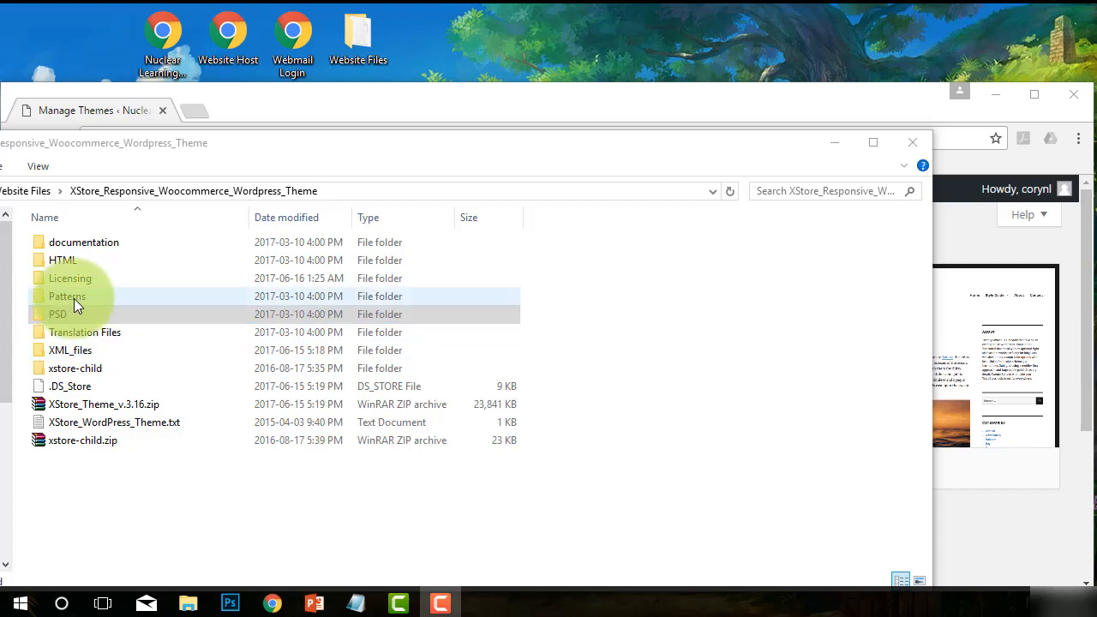
click(62, 310)
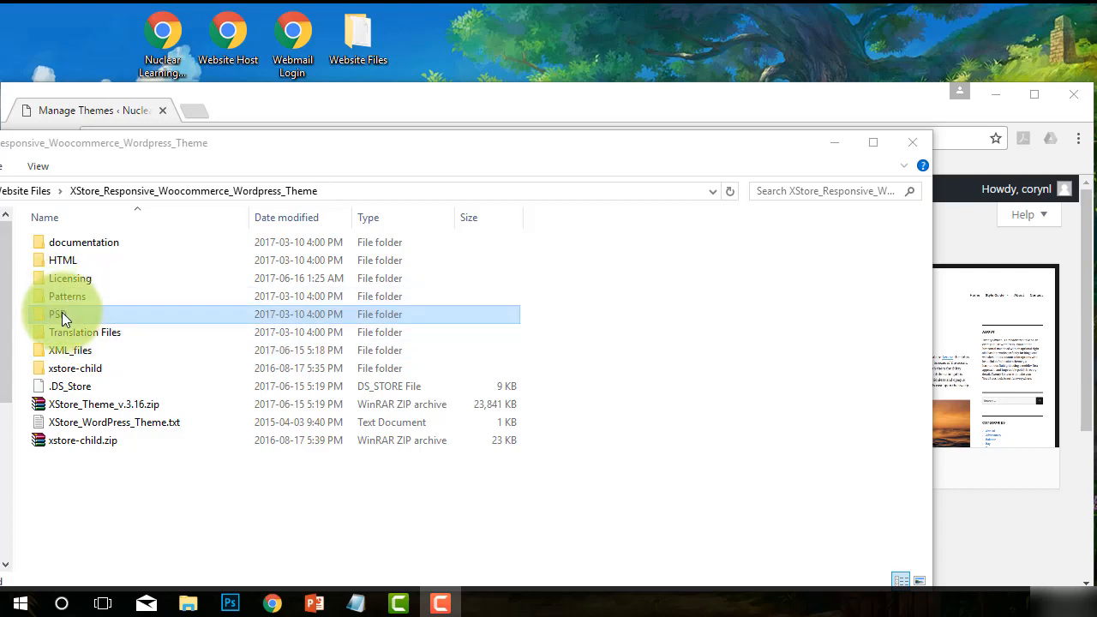
click(63, 295)
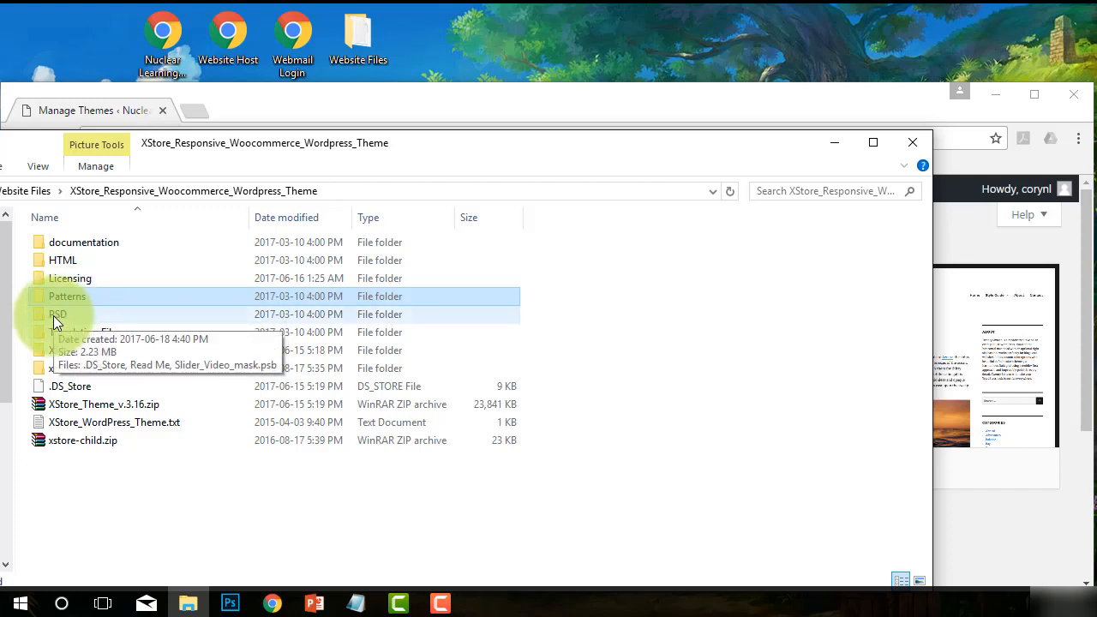
double_click(54, 314)
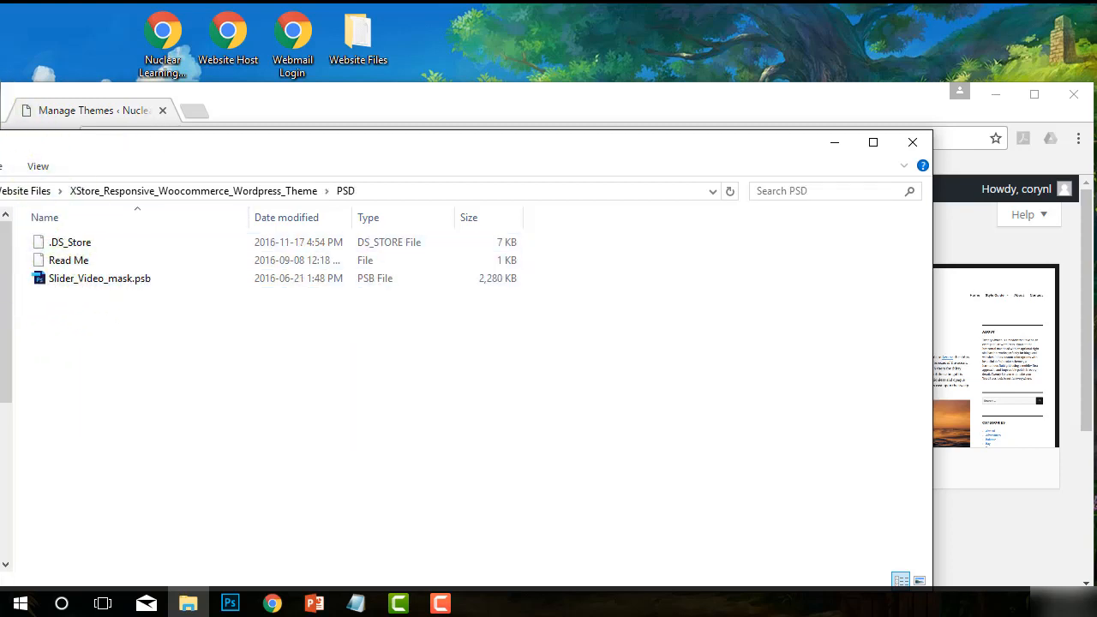
key(alt+Left)
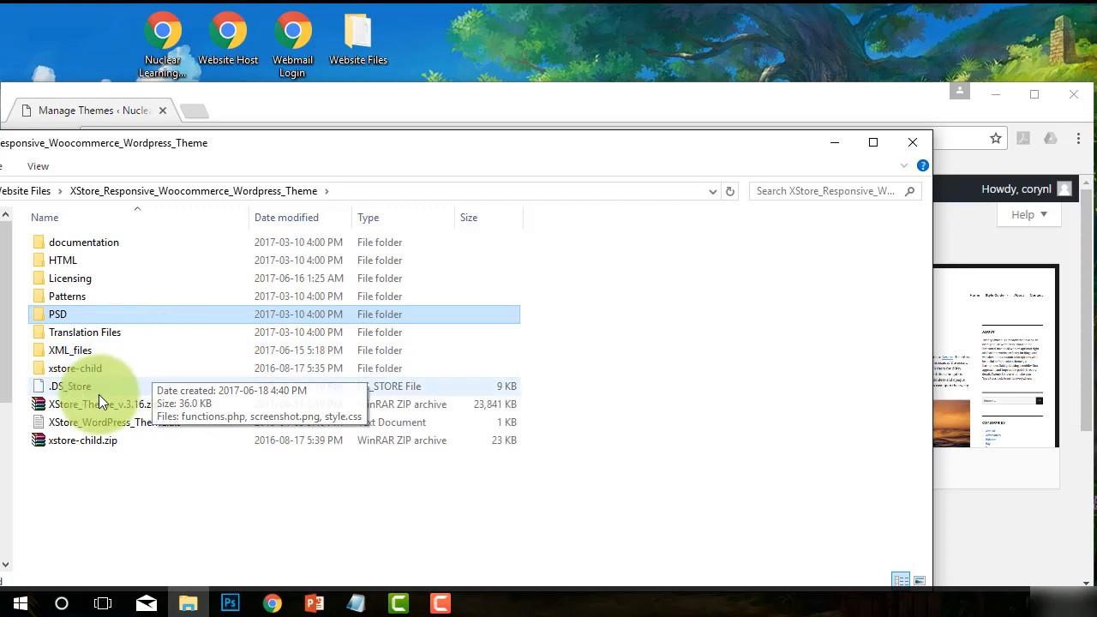
double_click(69, 333)
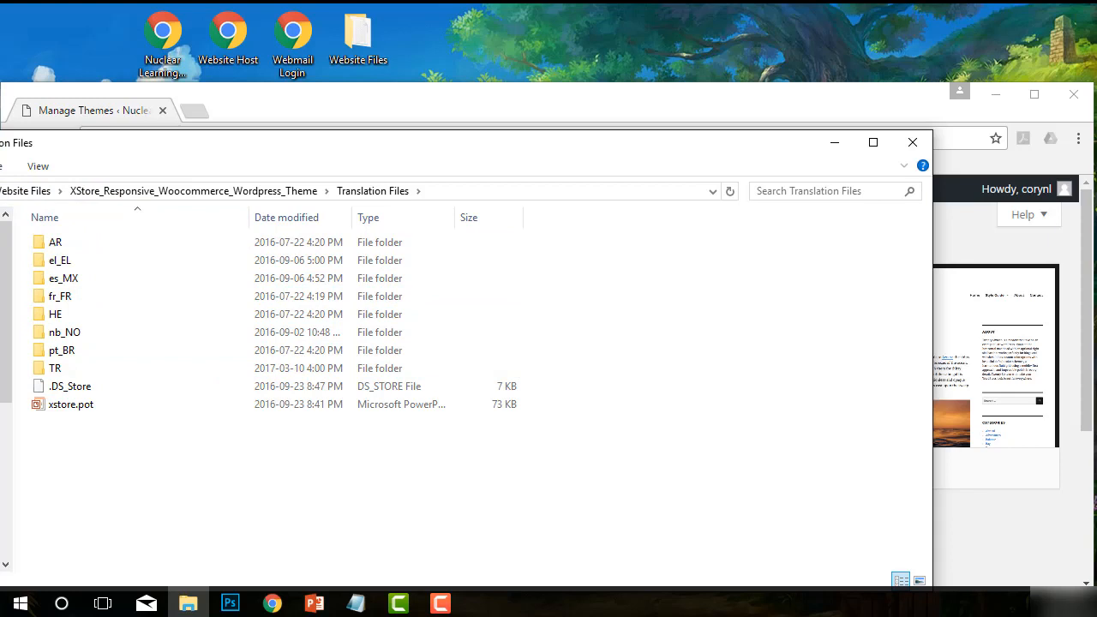
key(alt+Left)
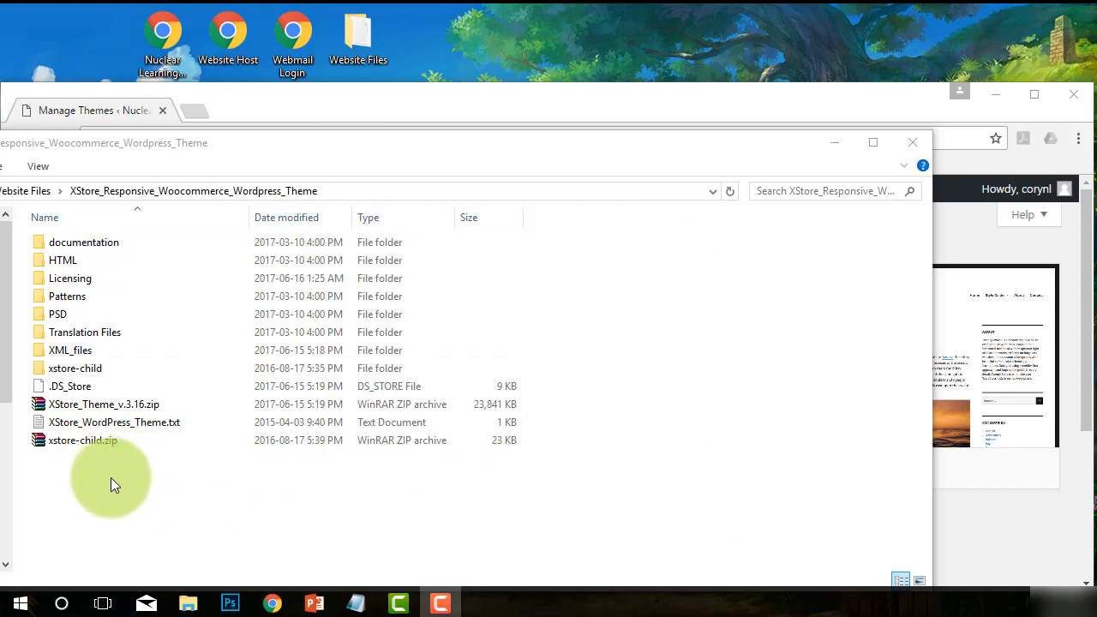
Open index.html from the theme's documentation folder in the maximized browser and read through to the General Information section.
double_click(77, 244)
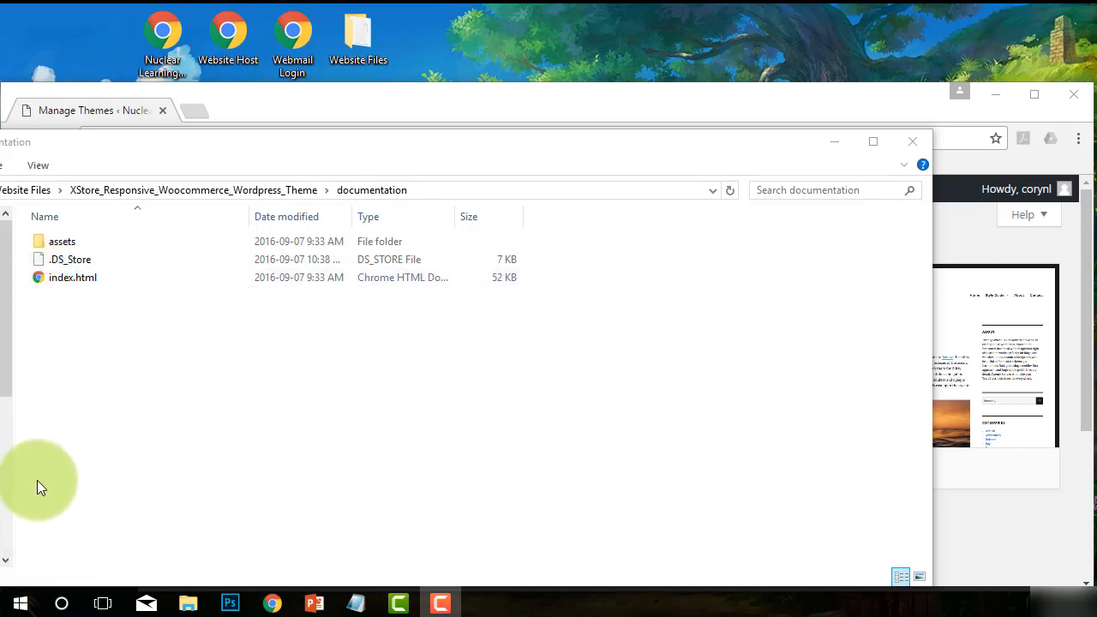
double_click(62, 280)
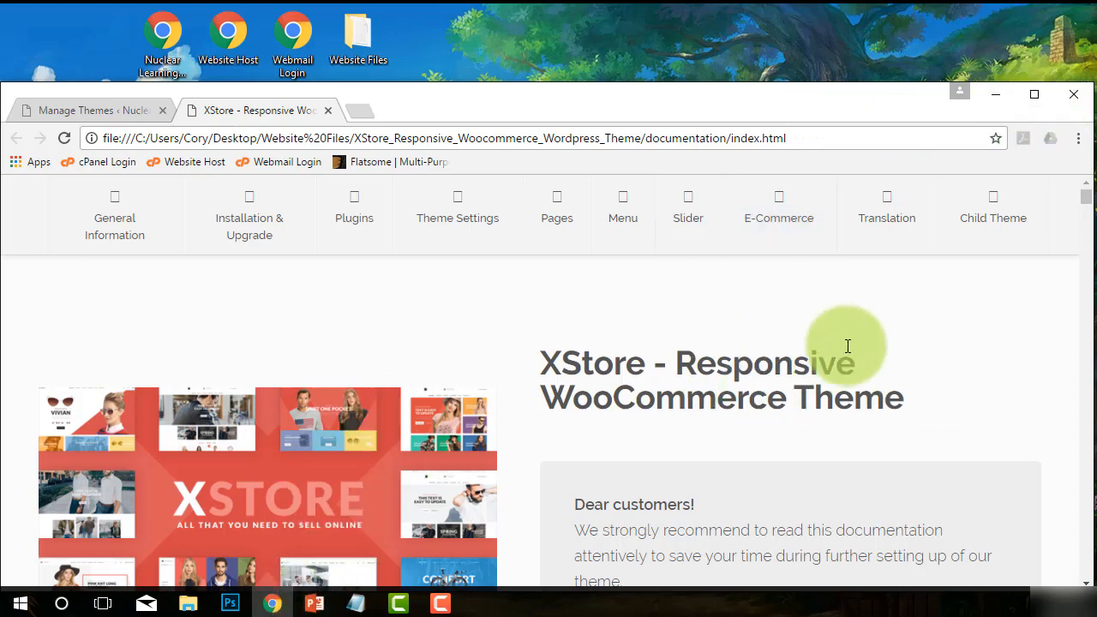
click(1035, 95)
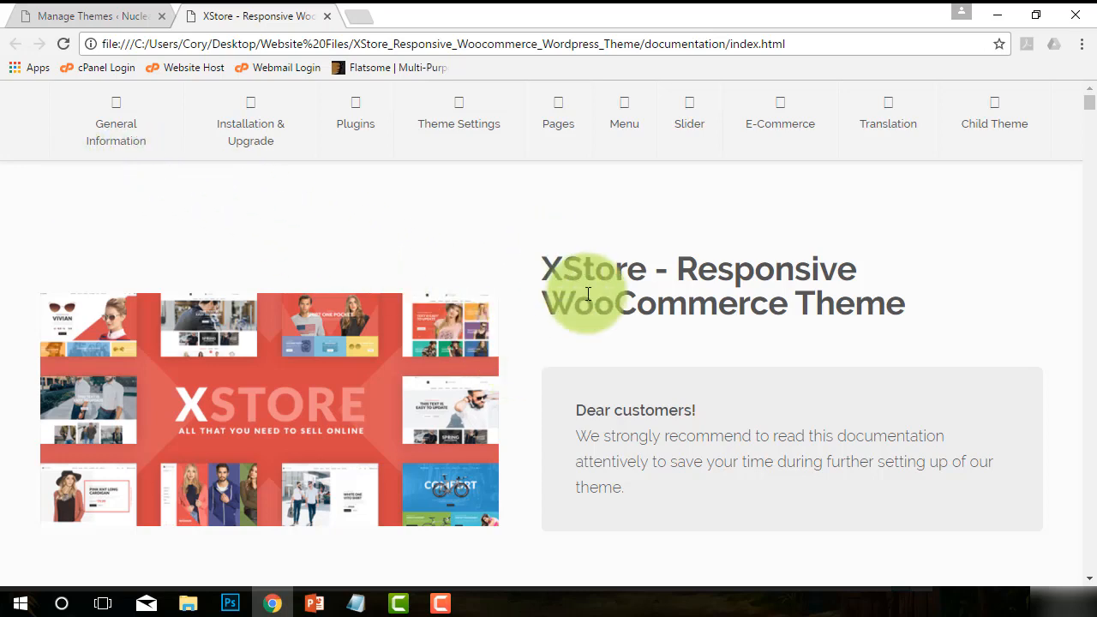
scroll(584, 296, down, 3)
scroll(584, 295, up, 3)
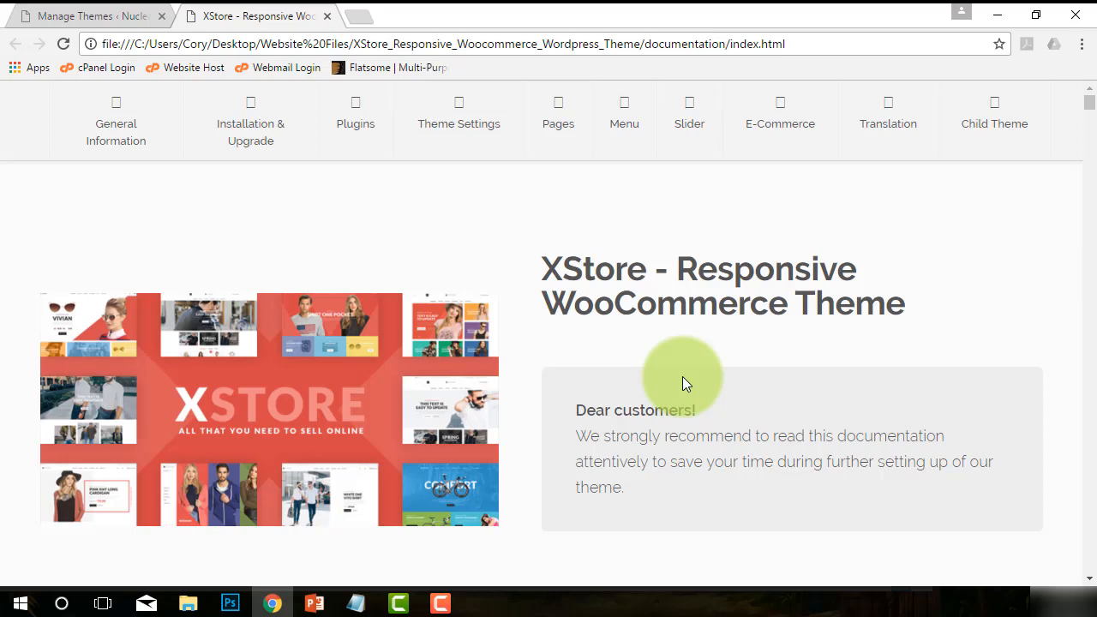
scroll(682, 380, down, 4)
scroll(360, 386, down, 1)
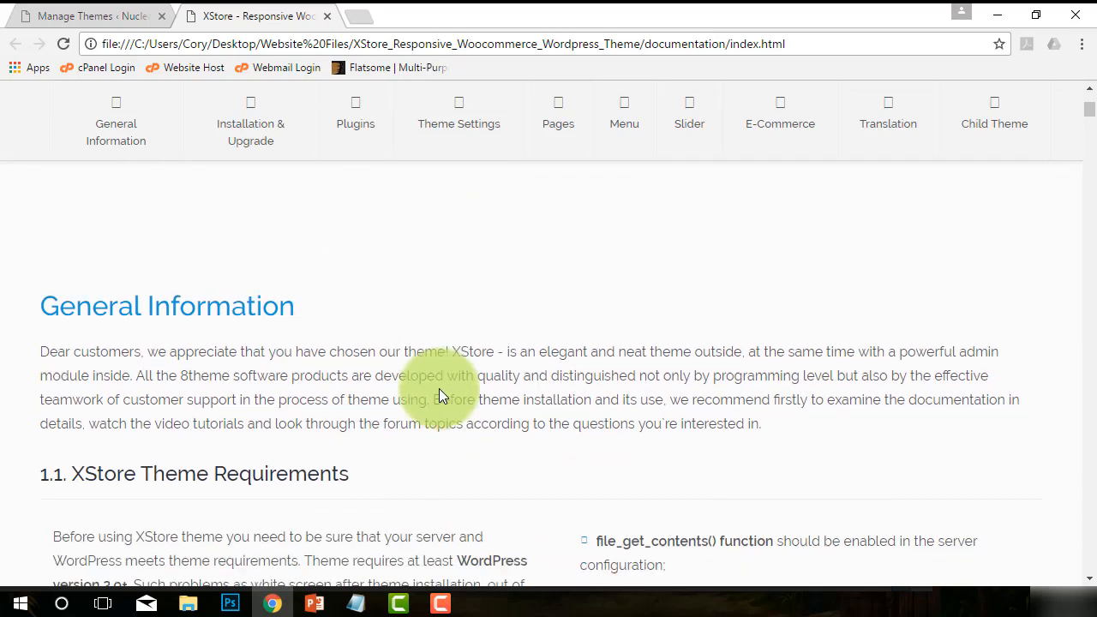
Read the XStore theme requirements and the Support section in the documentation's General Information chapter.
scroll(439, 388, down, 3)
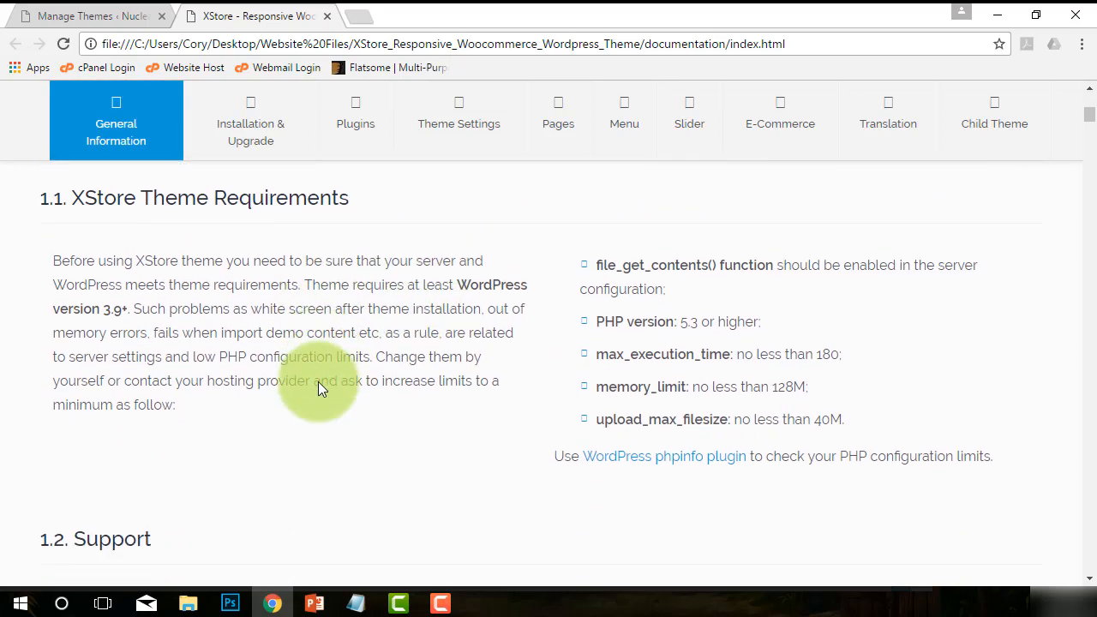
scroll(318, 382, down, 1)
scroll(318, 381, down, 3)
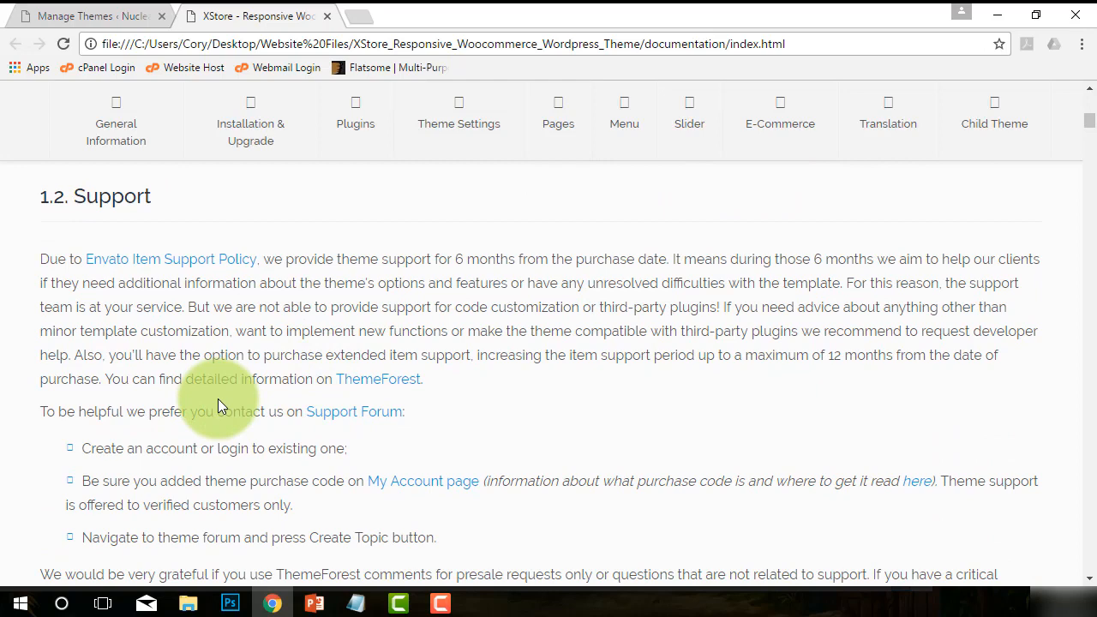
scroll(218, 400, down, 3)
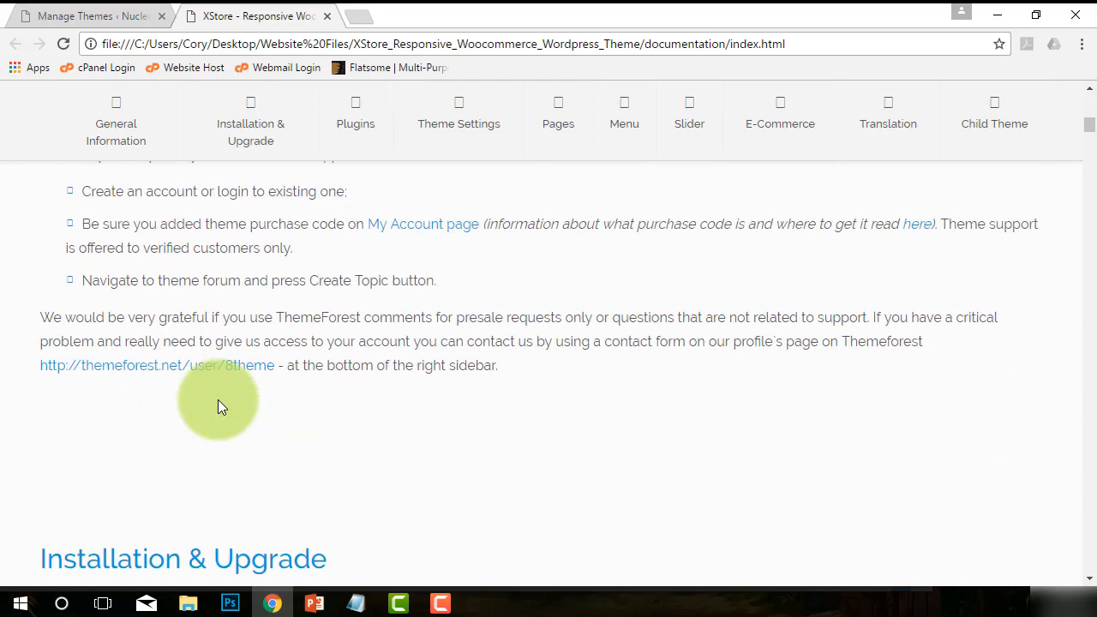
scroll(421, 401, up, 1)
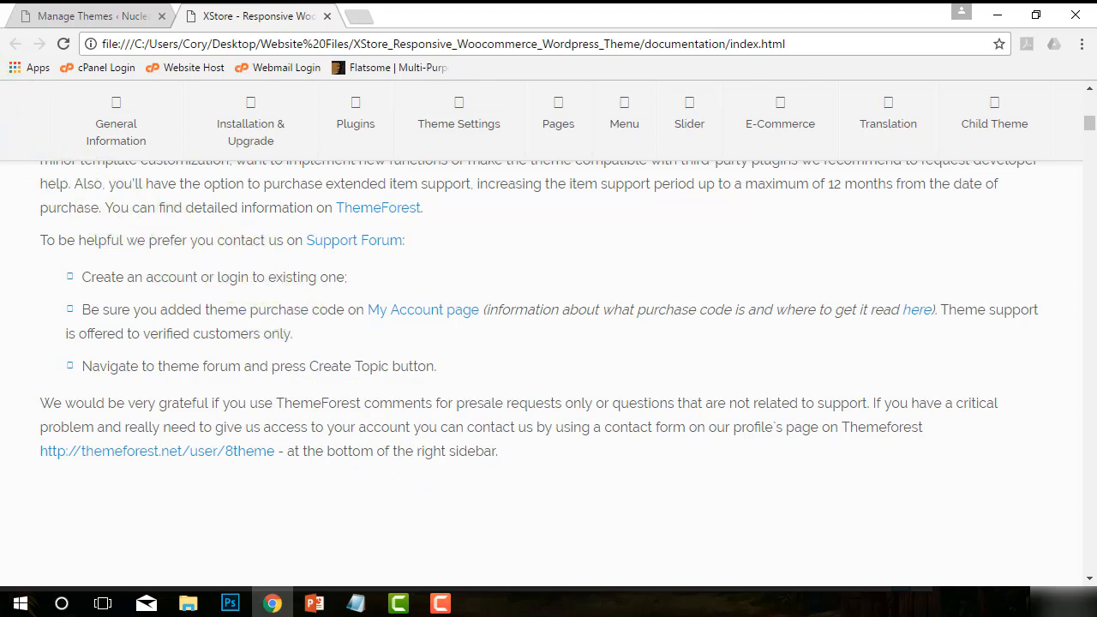
Read the Installation & Upgrade chapter's Theme Package and Theme Installation sections, including the WordPress admin dashboard and FTP methods.
scroll(318, 269, down, 5)
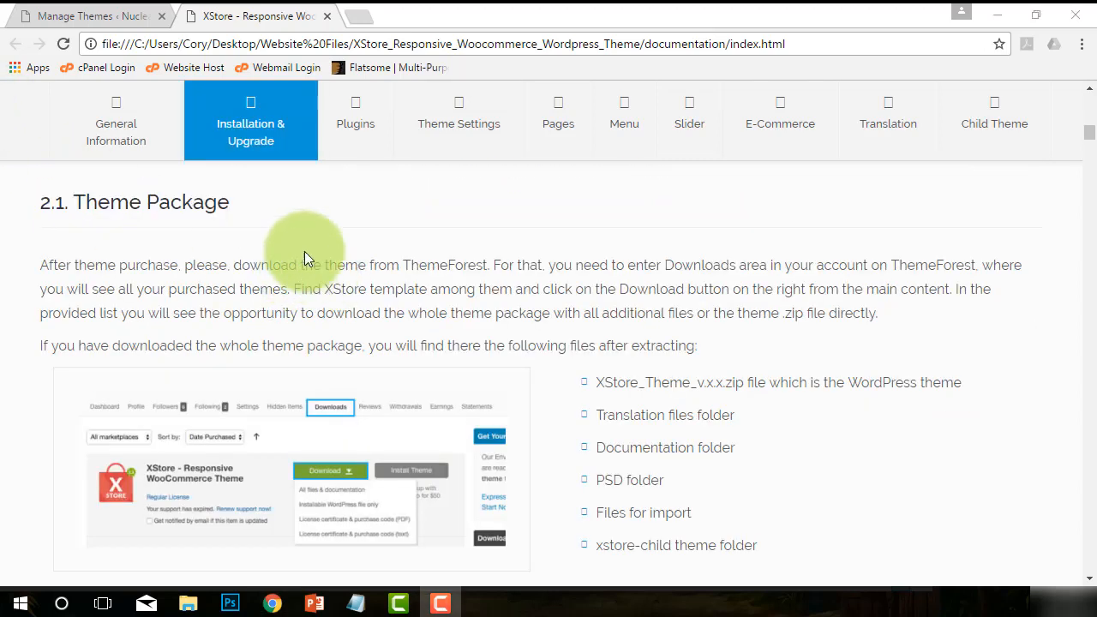
scroll(331, 289, down, 1)
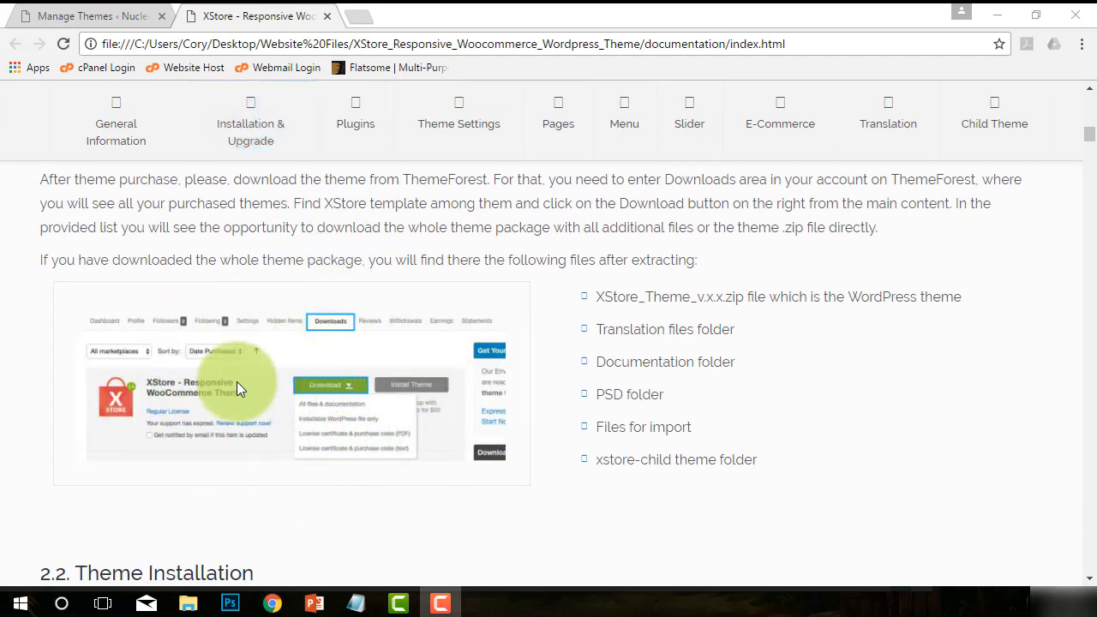
scroll(390, 454, down, 2)
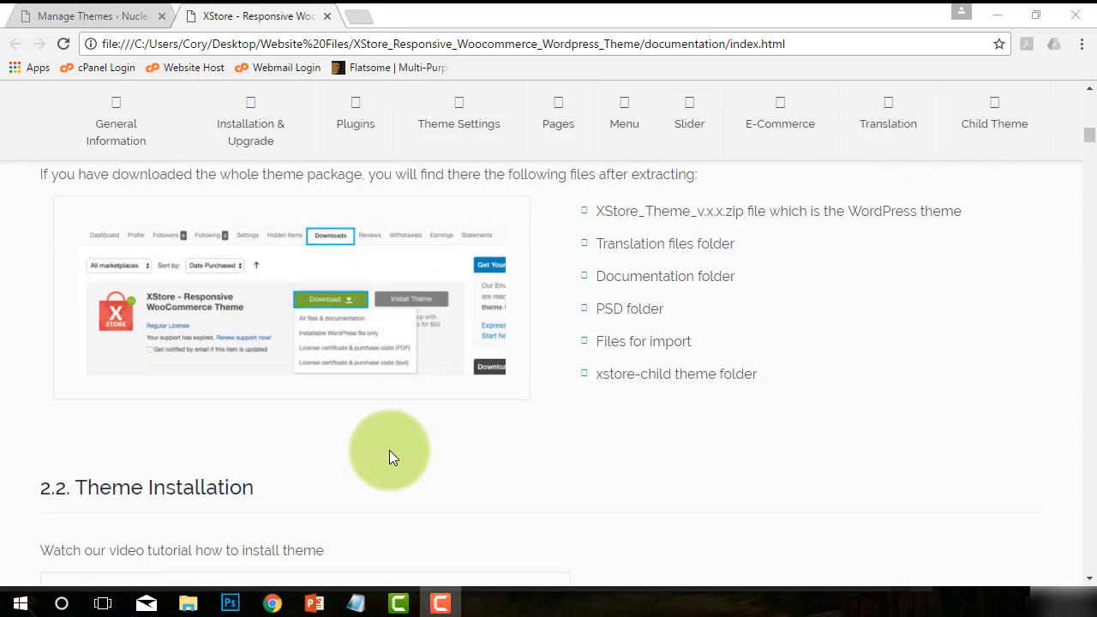
scroll(389, 454, down, 1)
scroll(338, 319, down, 2)
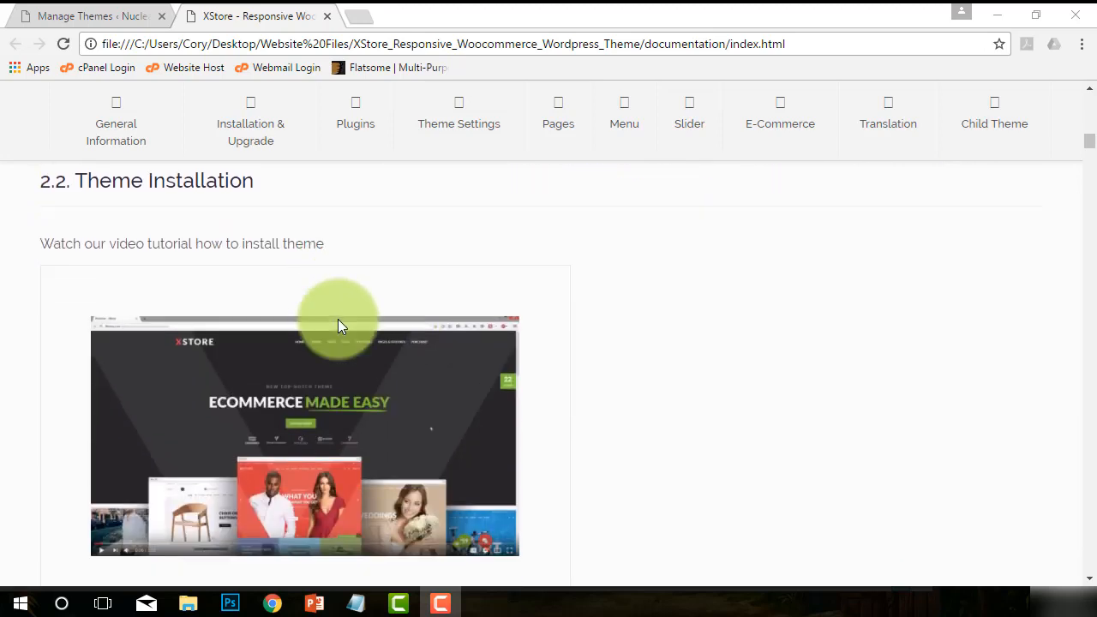
scroll(544, 339, up, 1)
scroll(544, 338, down, 5)
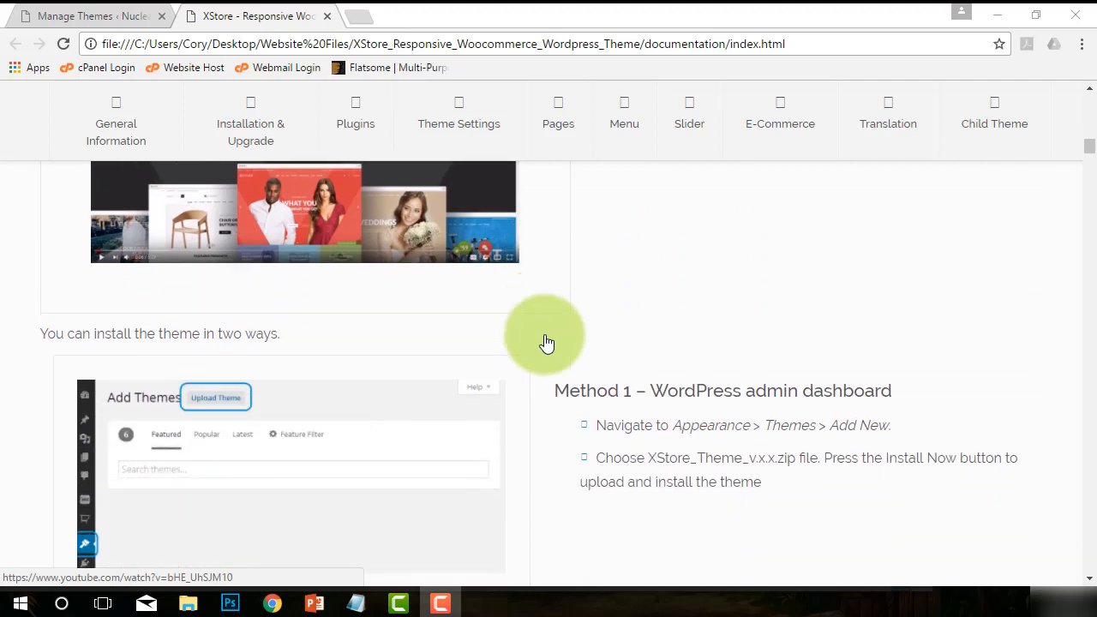
scroll(544, 343, down, 1)
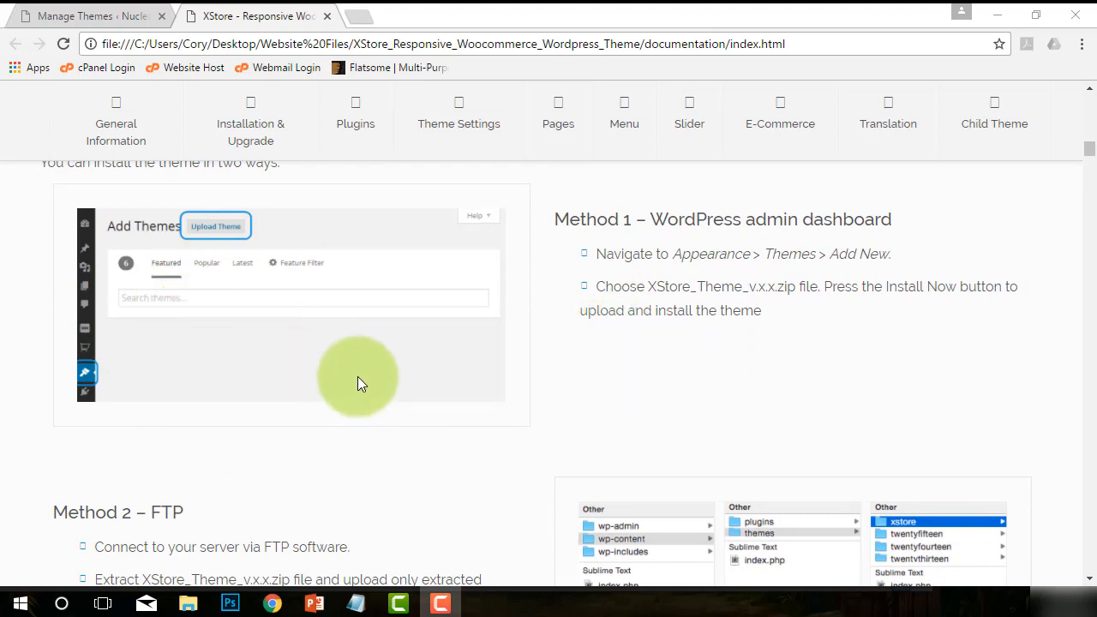
Return to the WordPress Themes page and highlight the domain and the wp-admin part of its web address.
click(109, 16)
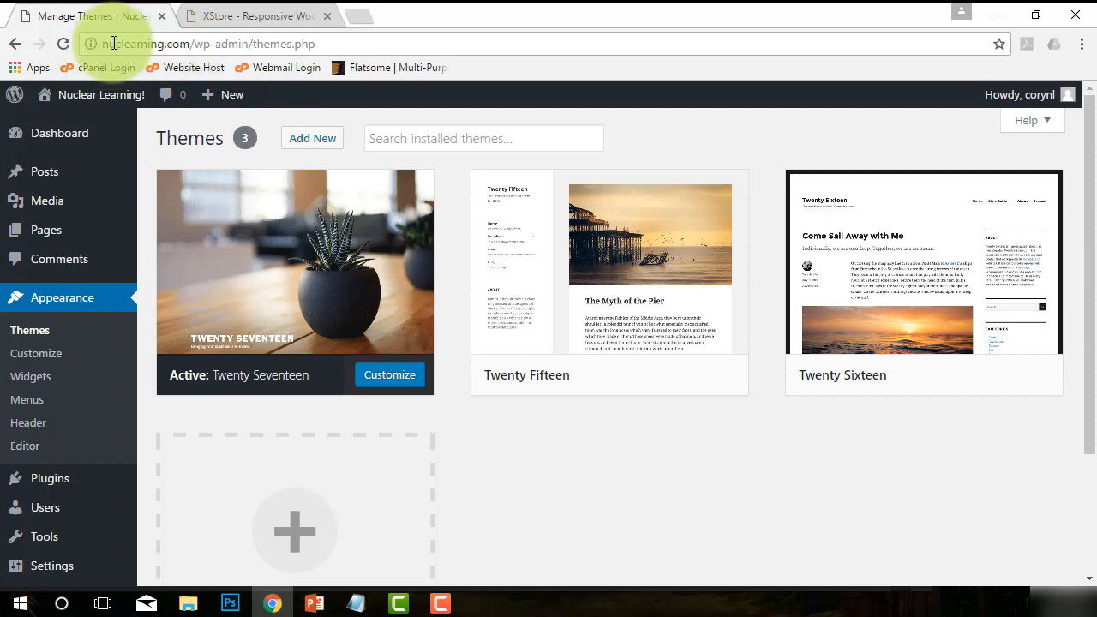
drag(189, 43, 98, 42)
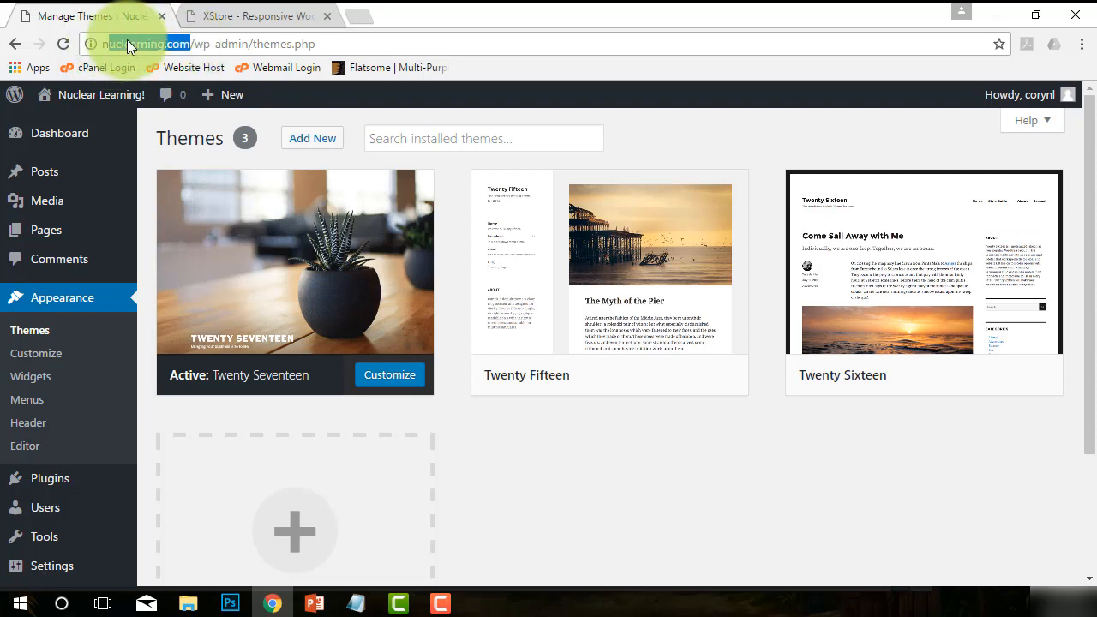
click(197, 43)
drag(202, 43, 245, 42)
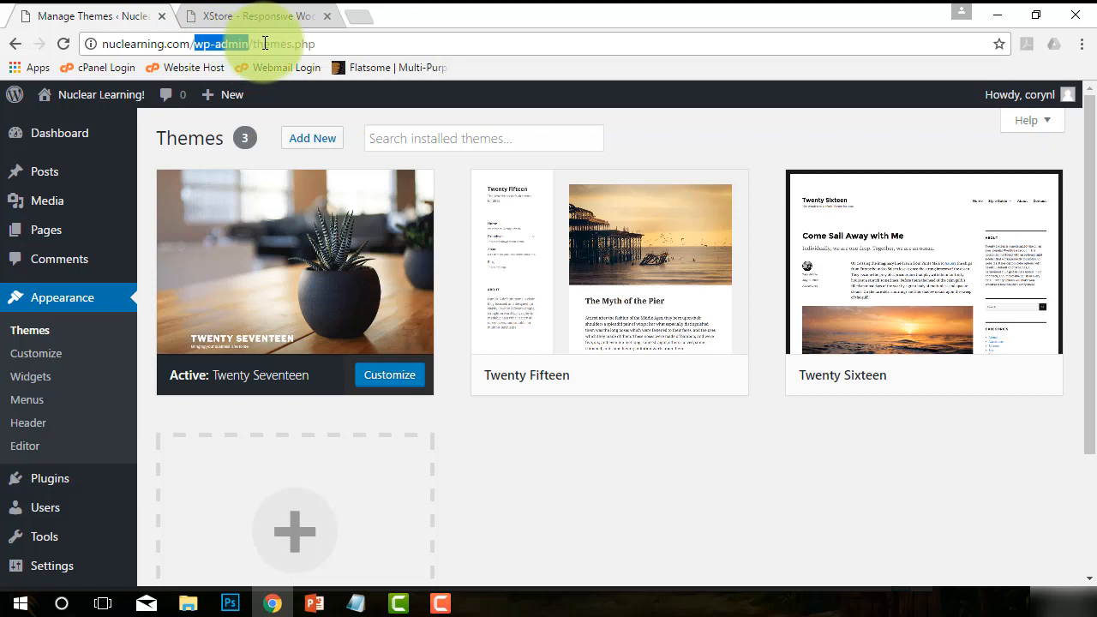
click(600, 467)
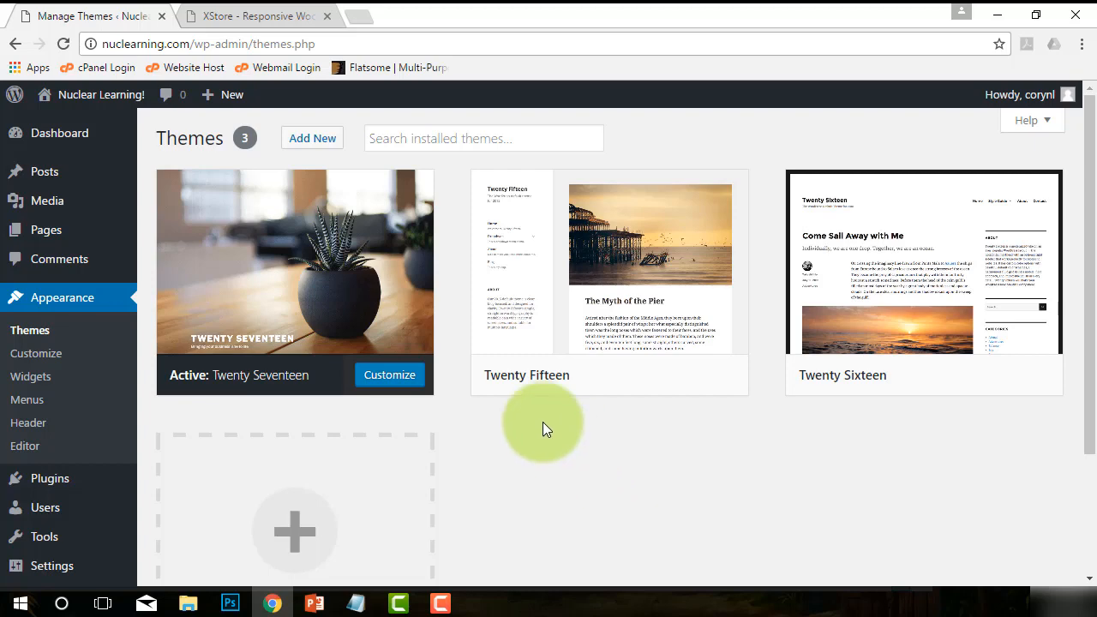
Open the page for adding new WordPress themes and look through the featured themes.
click(317, 148)
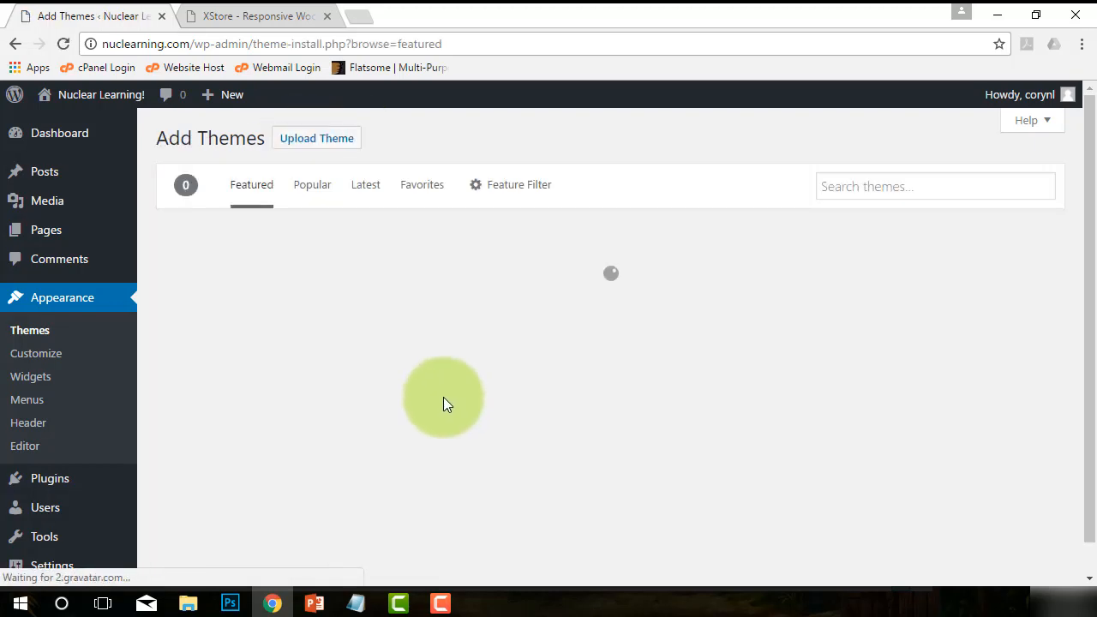
mouse_move(484, 408)
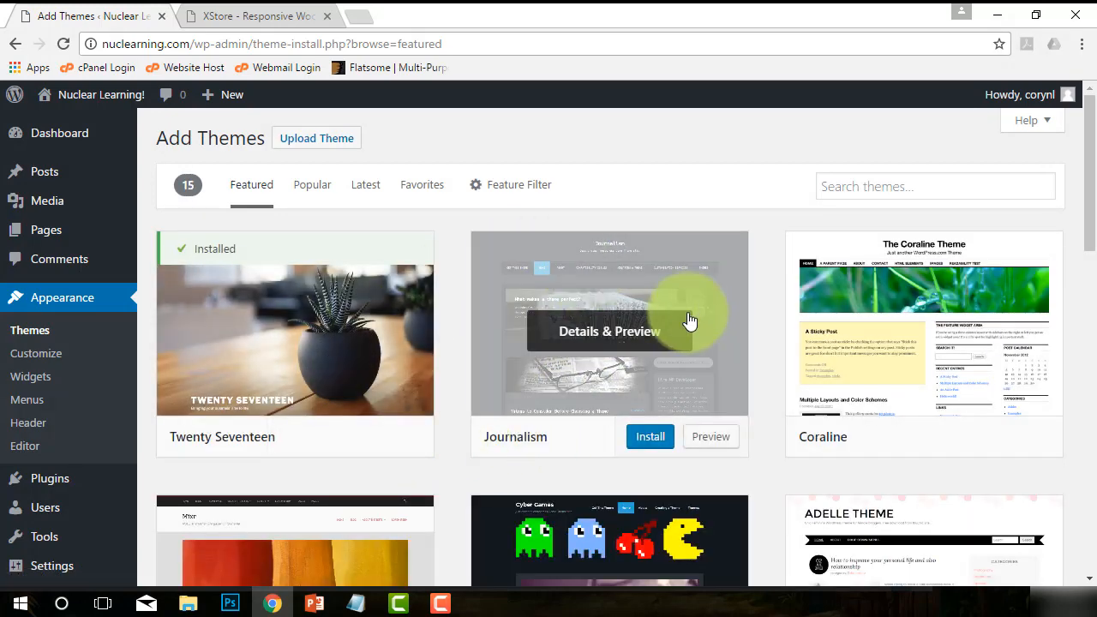
scroll(631, 403, down, 5)
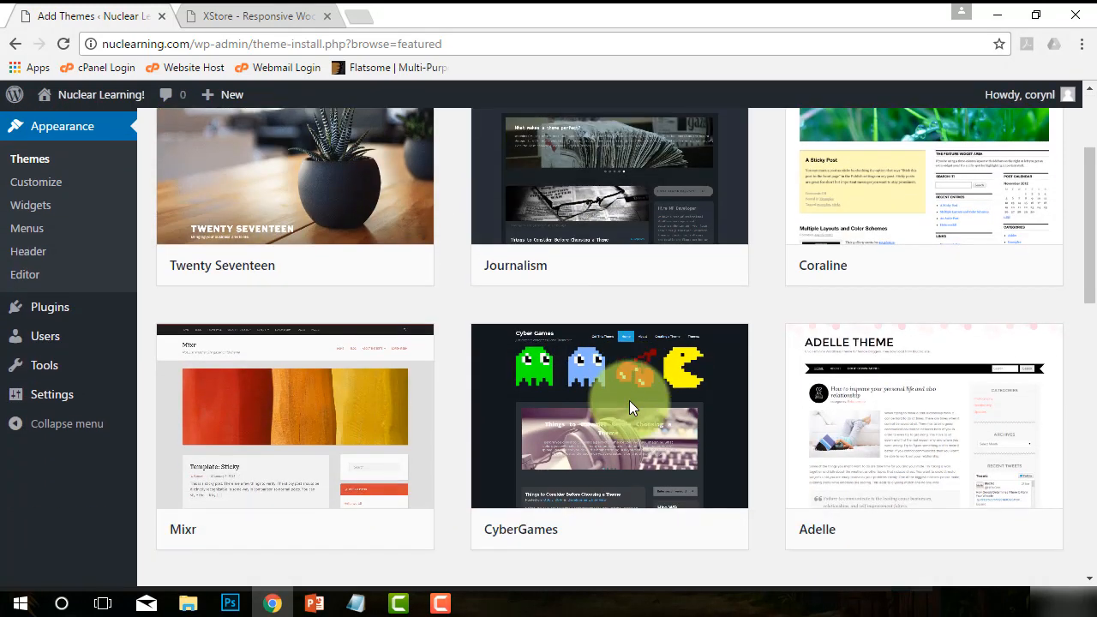
scroll(463, 390, down, 2)
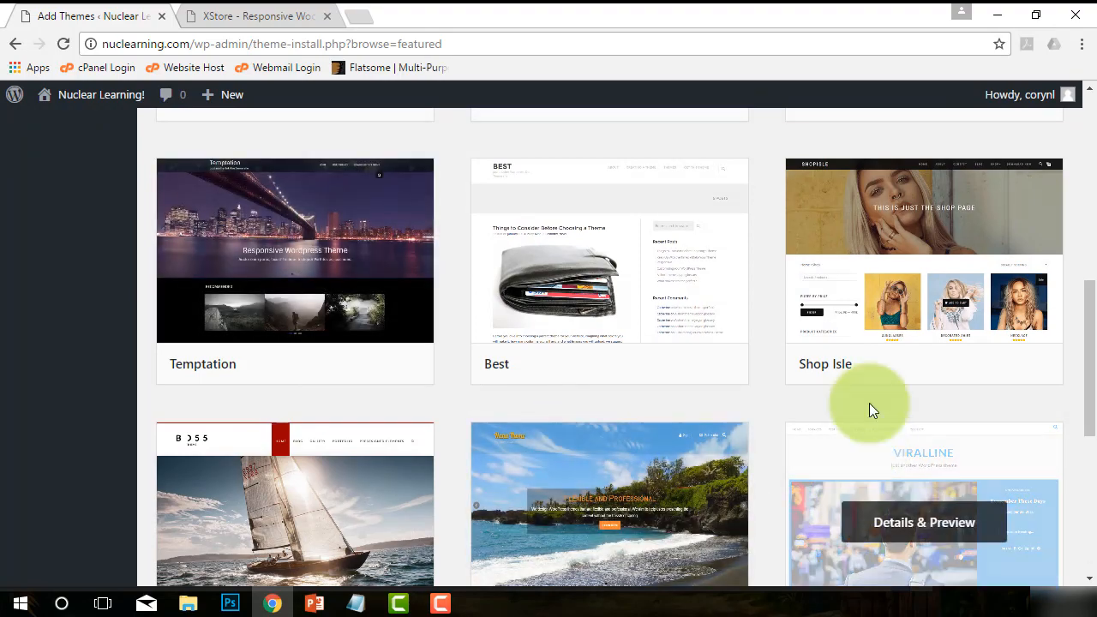
scroll(863, 376, up, 1)
scroll(863, 377, down, 3)
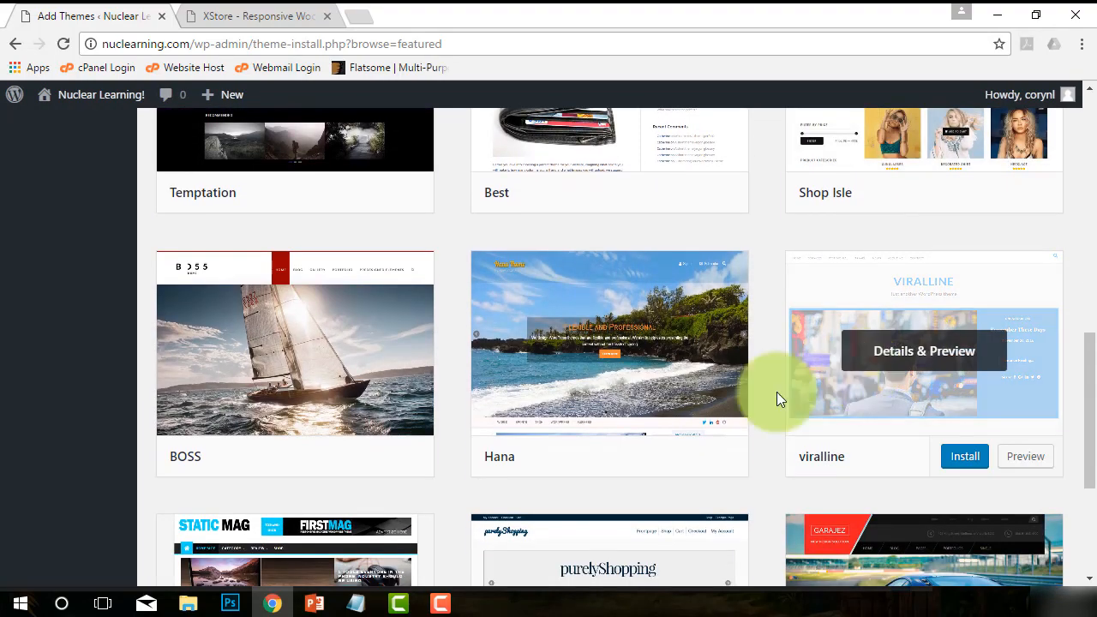
scroll(803, 480, up, 6)
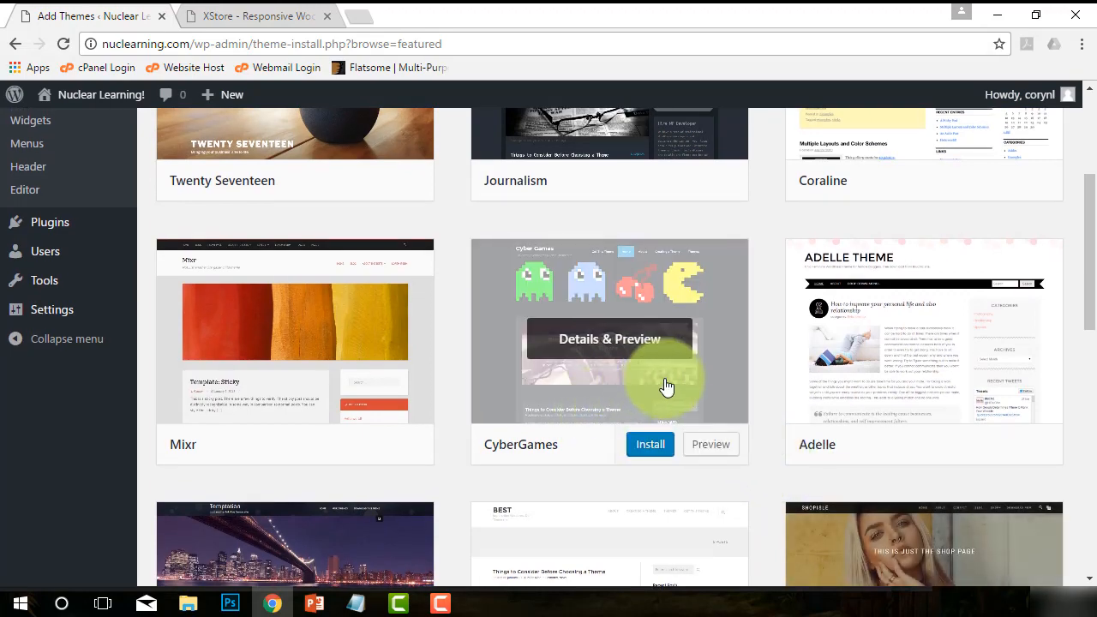
scroll(666, 387, up, 3)
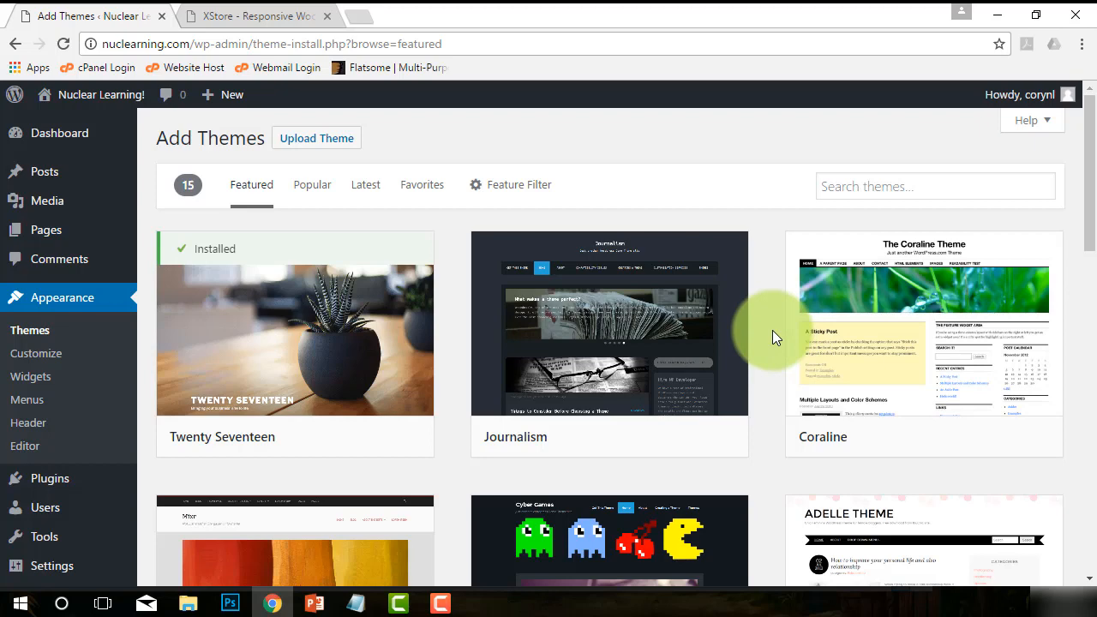
scroll(773, 330, down, 6)
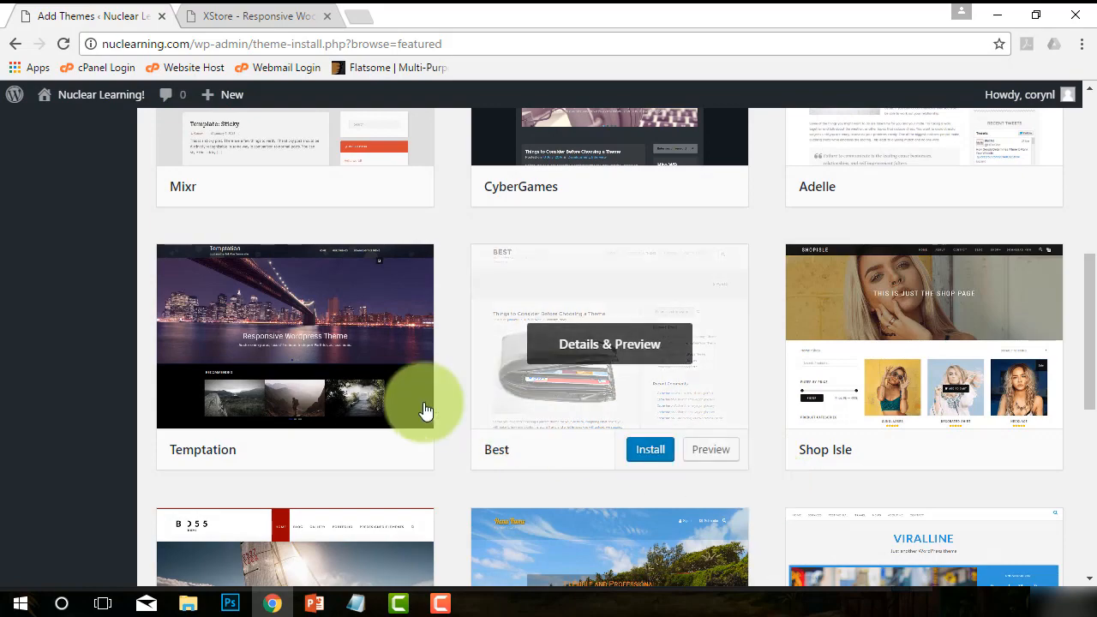
scroll(759, 420, down, 3)
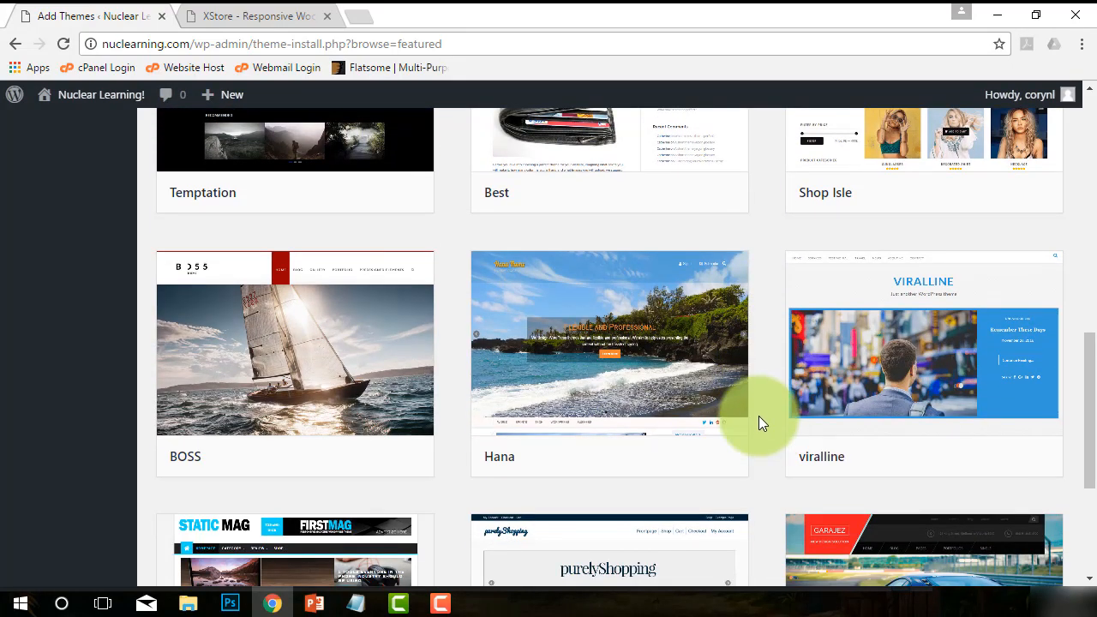
scroll(768, 426, up, 10)
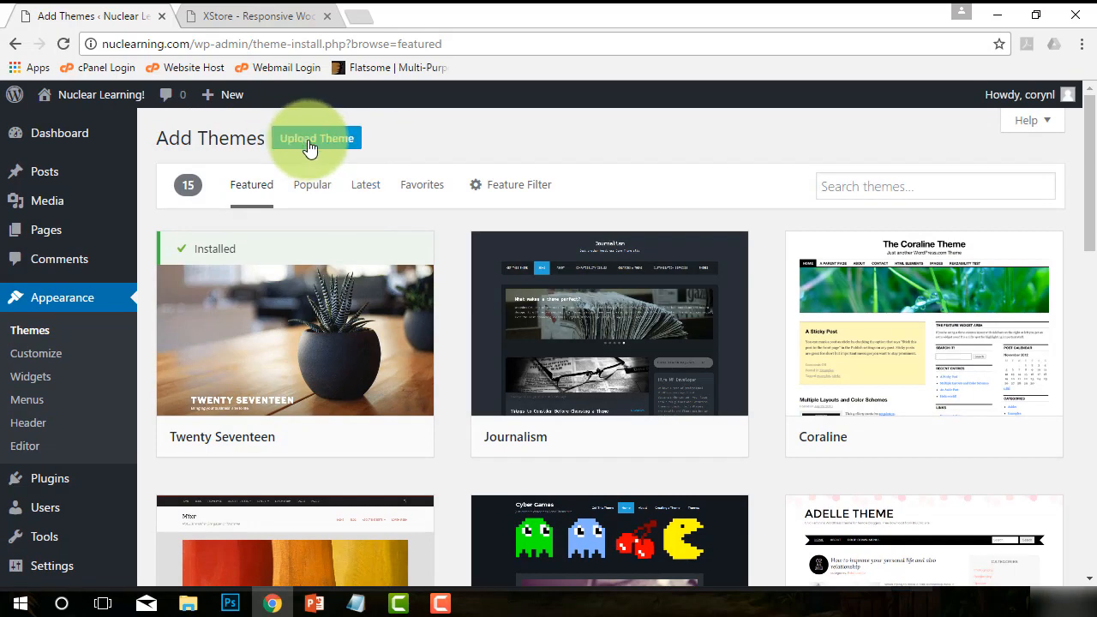
Try to upload and install XStore_Theme_v.3.16.zip from the XStore_Responsive_Woocommerce_Wordpress_Theme folder as a new WordPress theme.
click(311, 143)
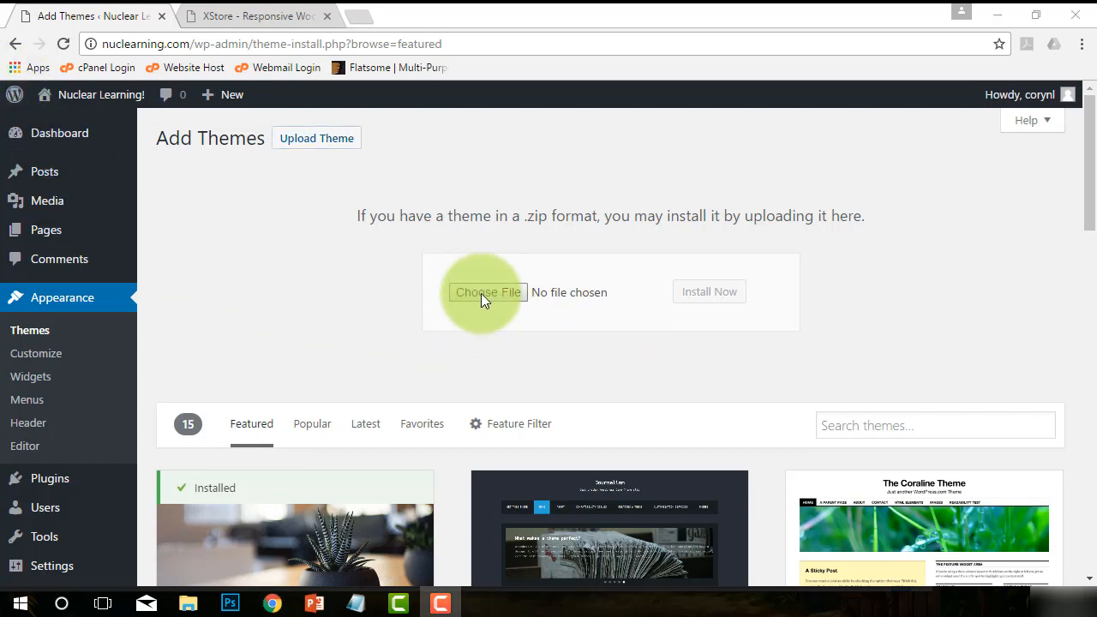
click(482, 294)
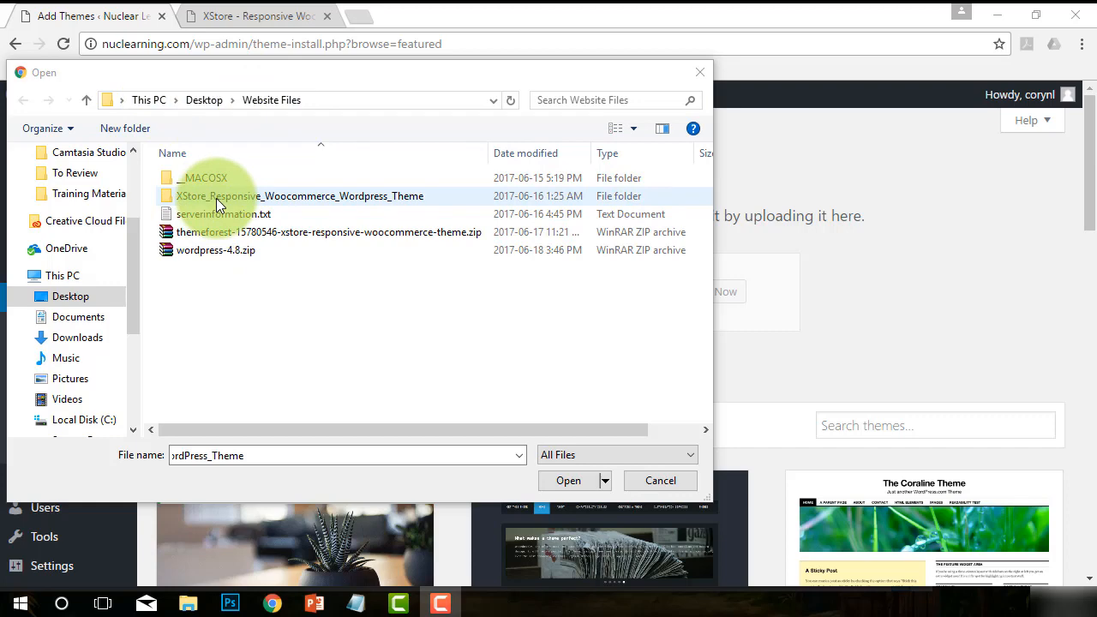
double_click(296, 197)
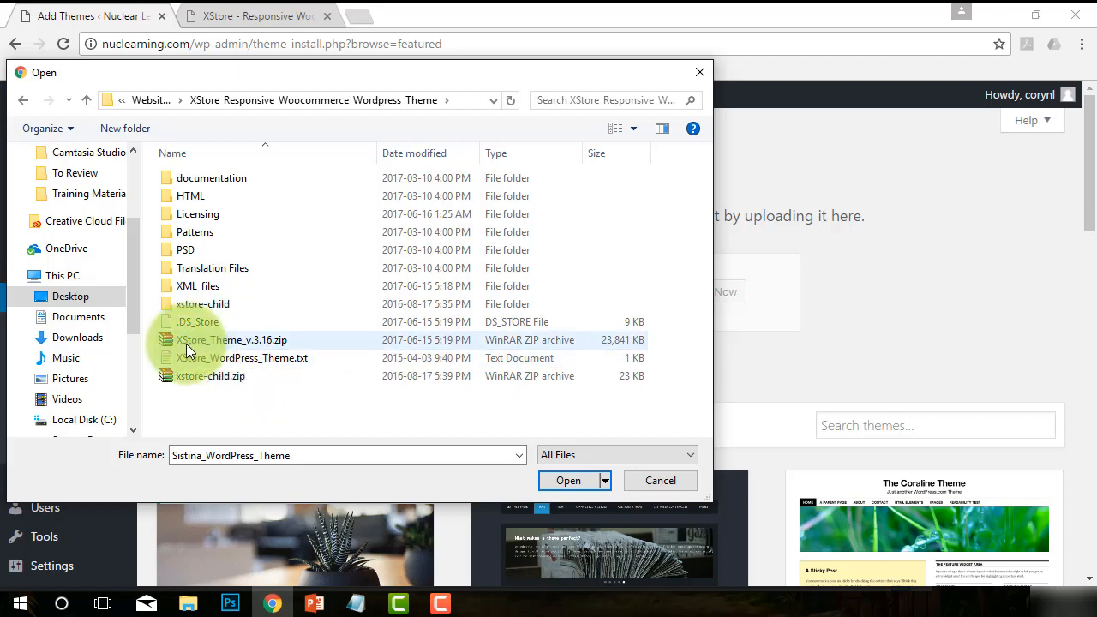
click(208, 341)
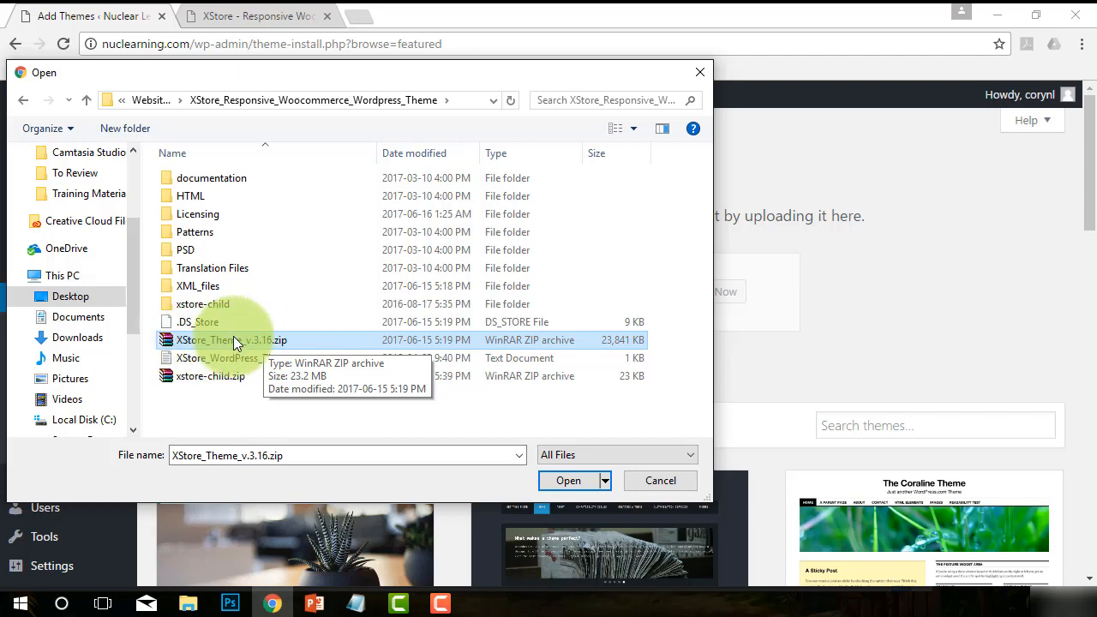
click(566, 482)
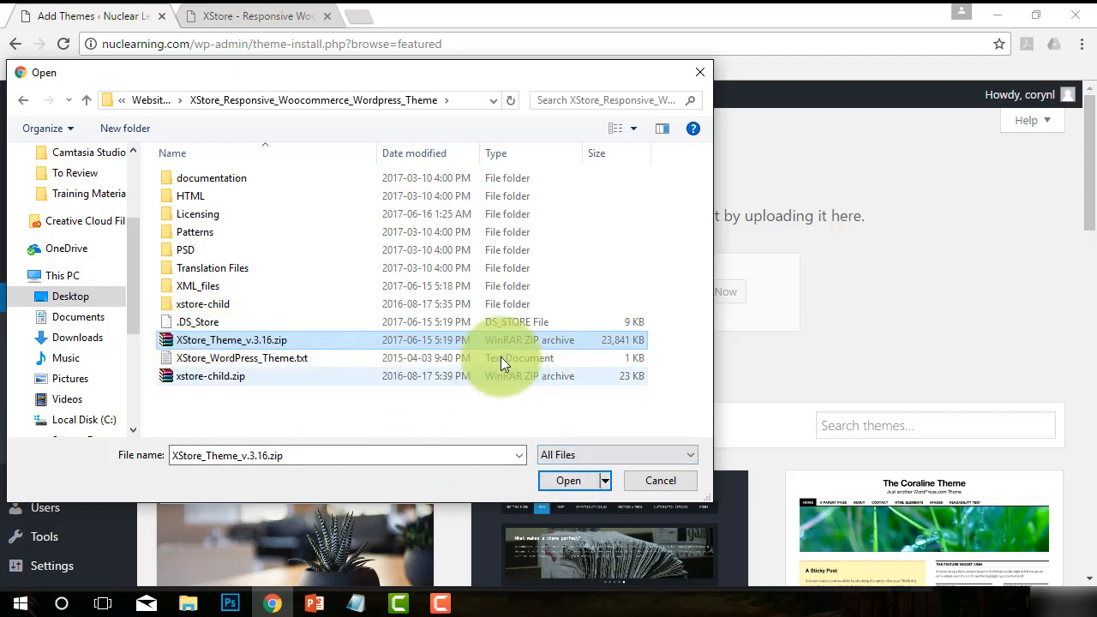
click(561, 485)
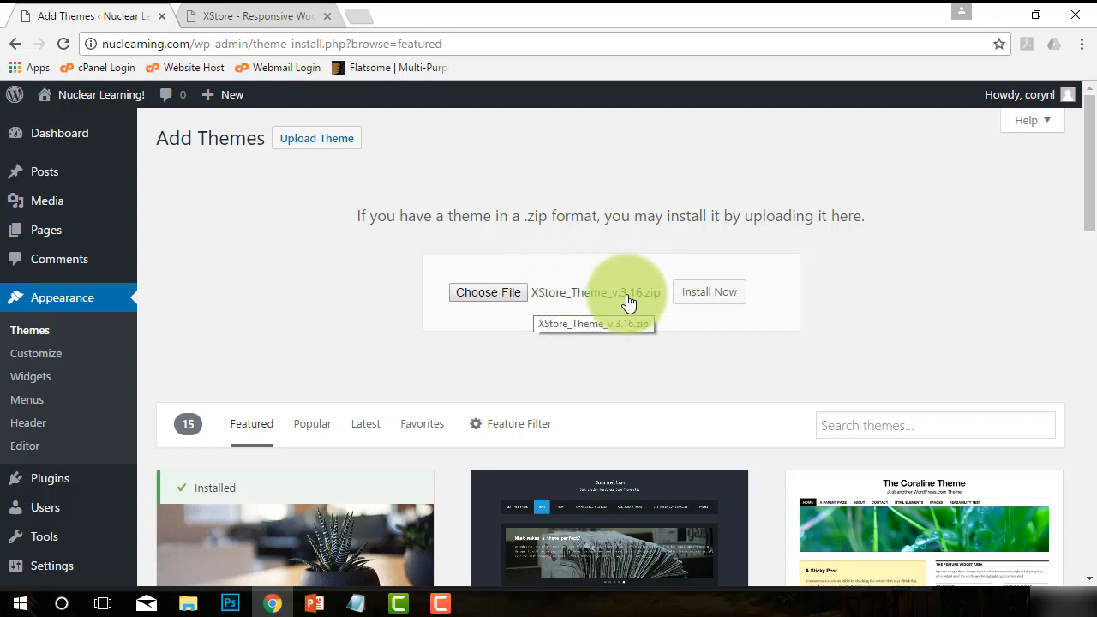
click(699, 302)
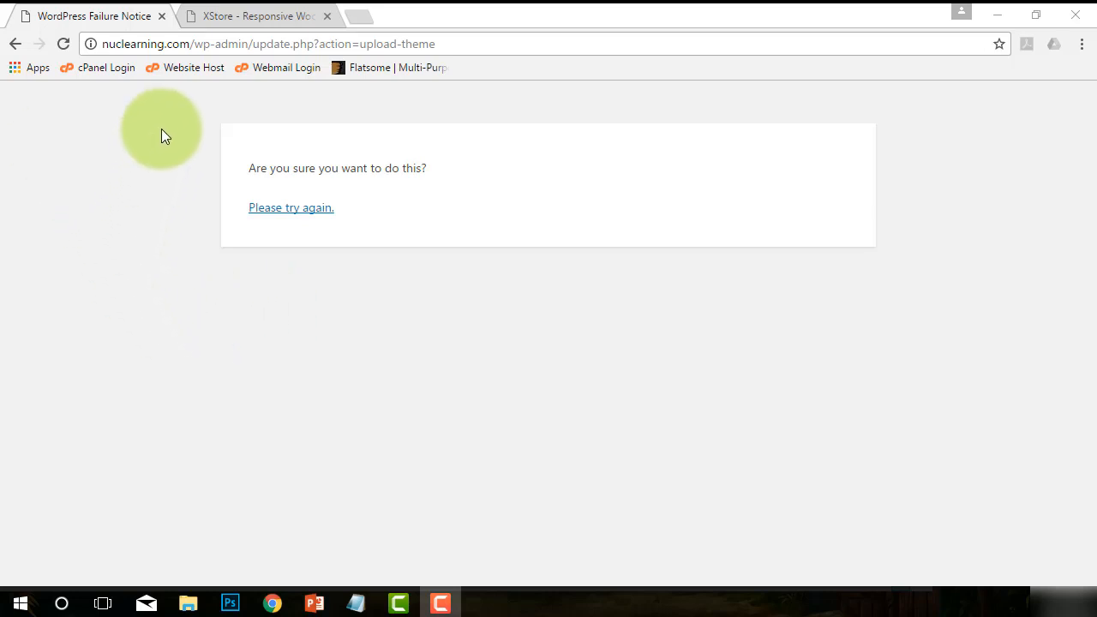
Open the website host's cPanel login page and log in with the account username and password.
click(189, 67)
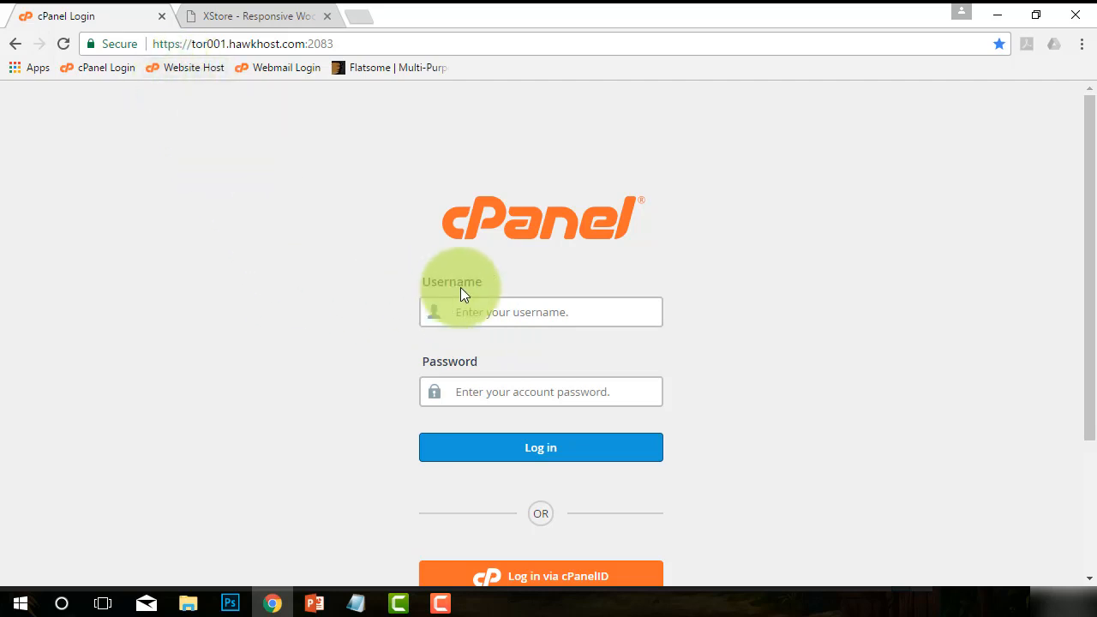
click(455, 324)
click(352, 326)
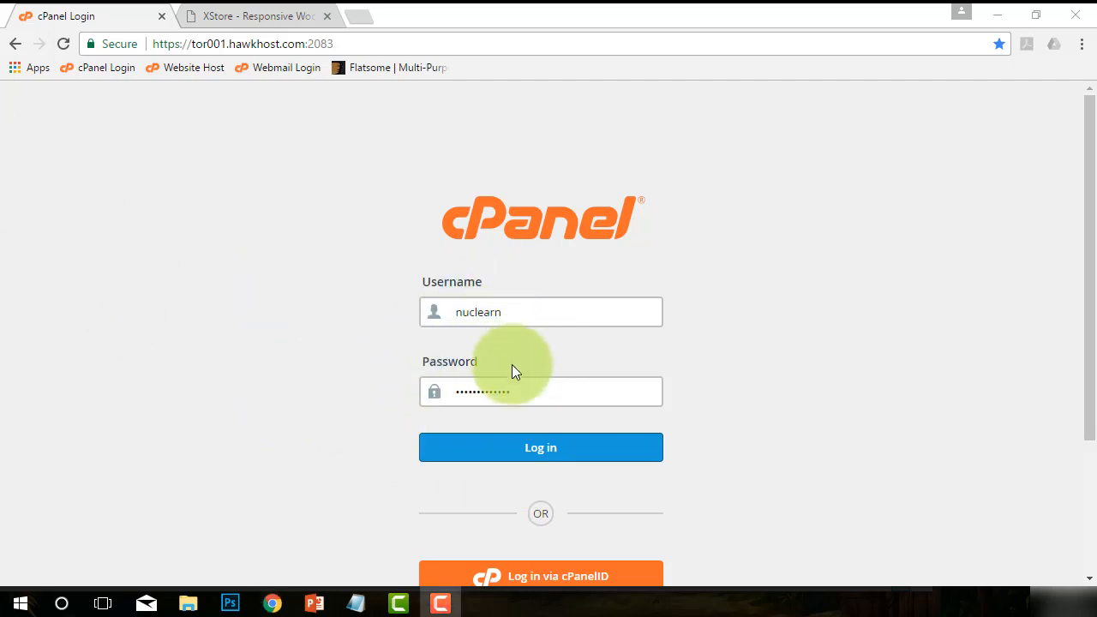
click(515, 451)
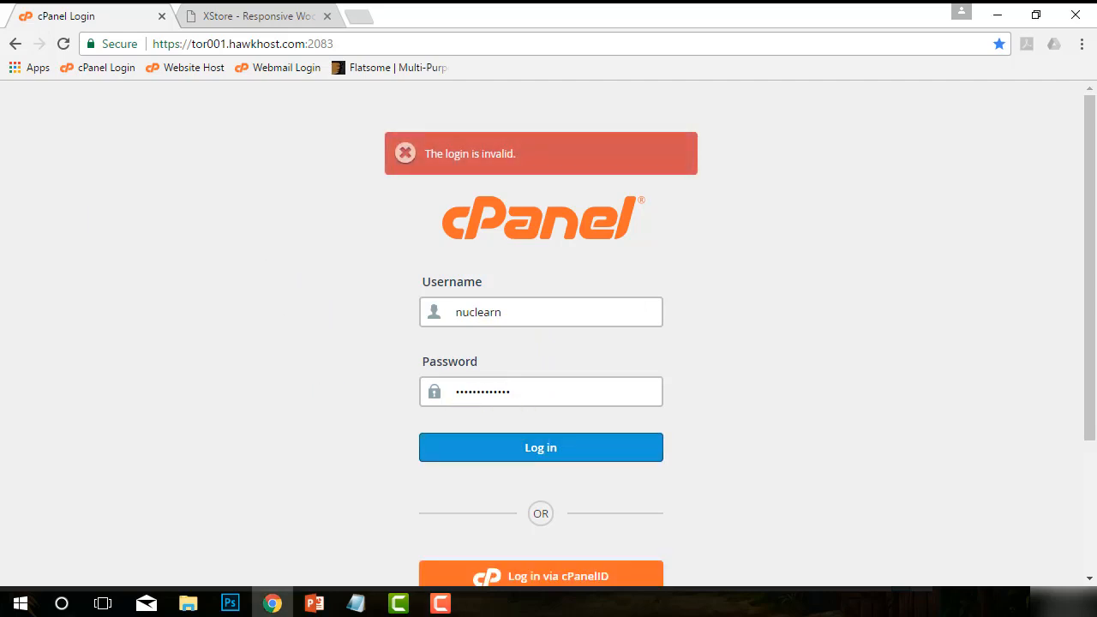
key(alt+Tab)
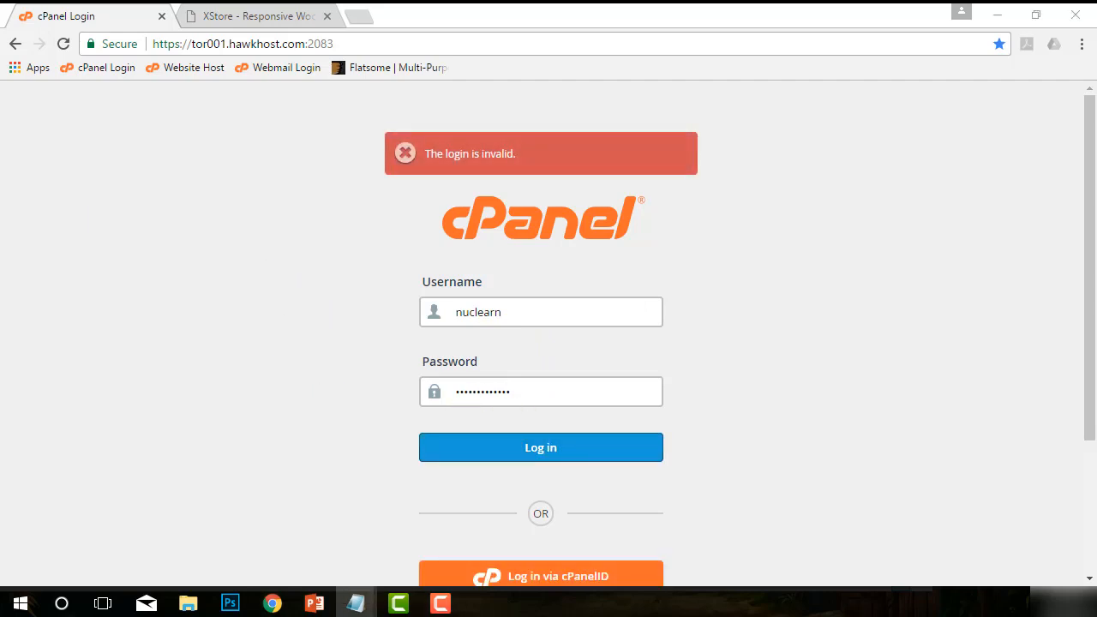
drag(554, 390, 394, 392)
key(ctrl+v)
click(549, 443)
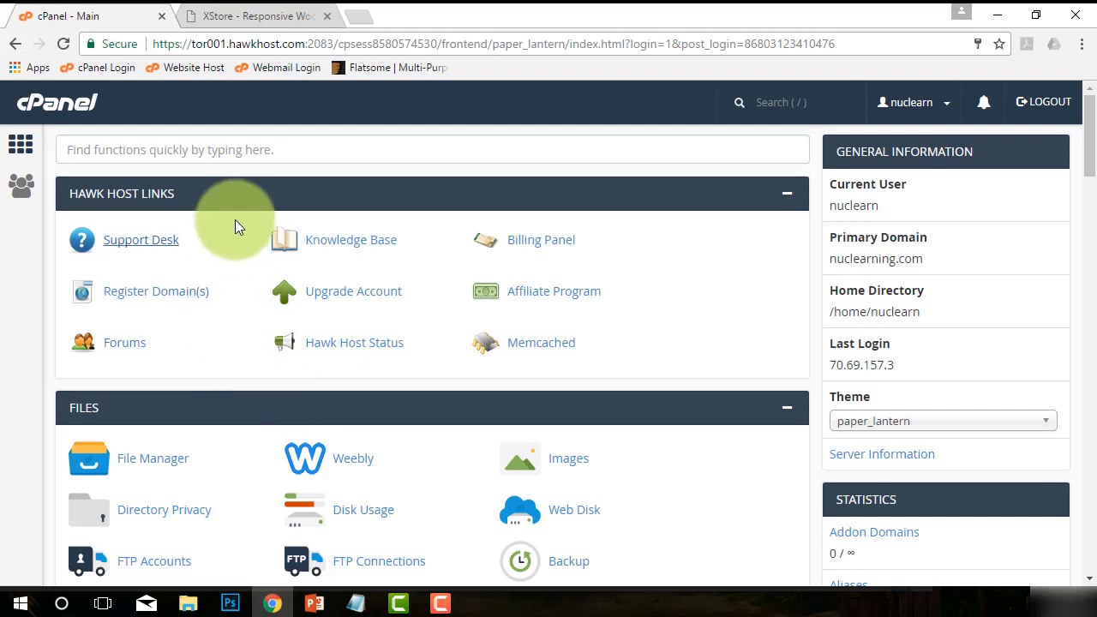
Open cPanel's File Manager and go to the public_html/wp-content/themes folder.
click(127, 463)
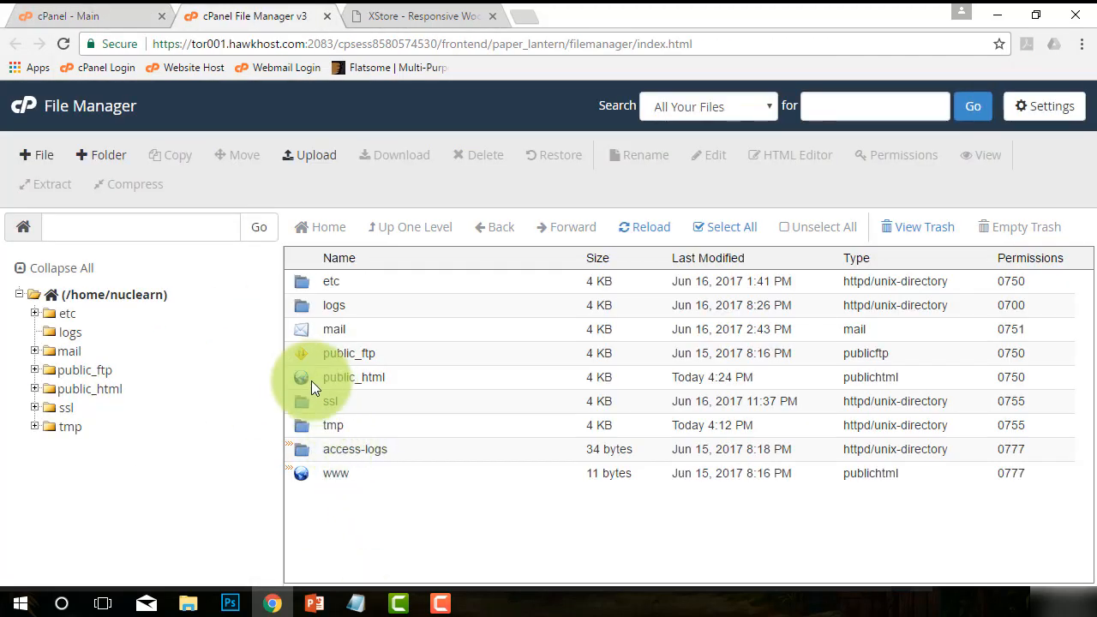
double_click(304, 377)
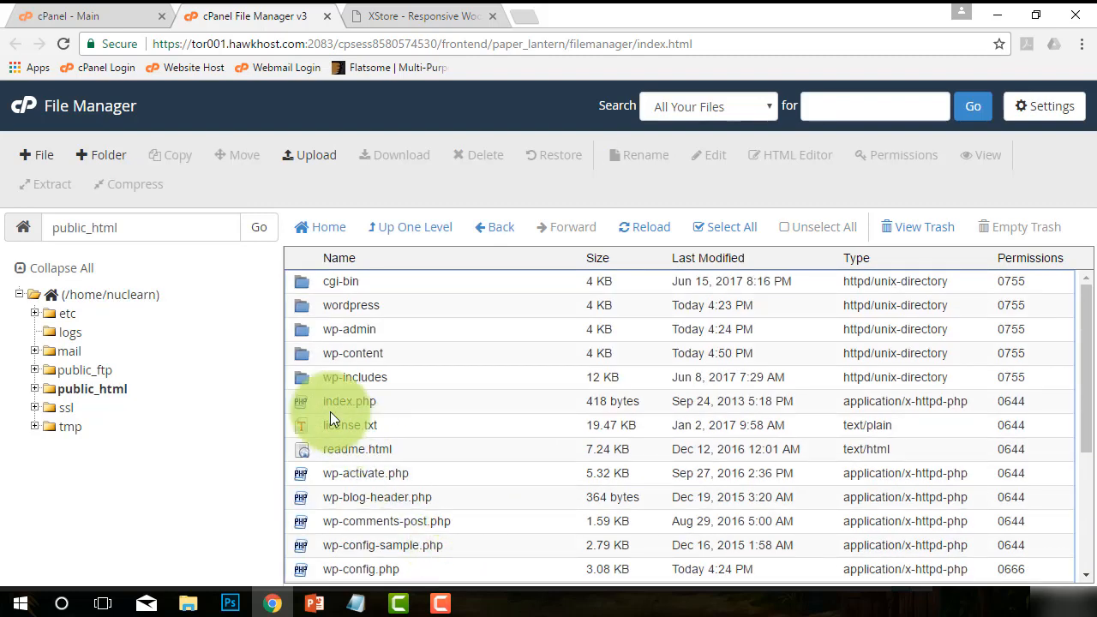
double_click(300, 355)
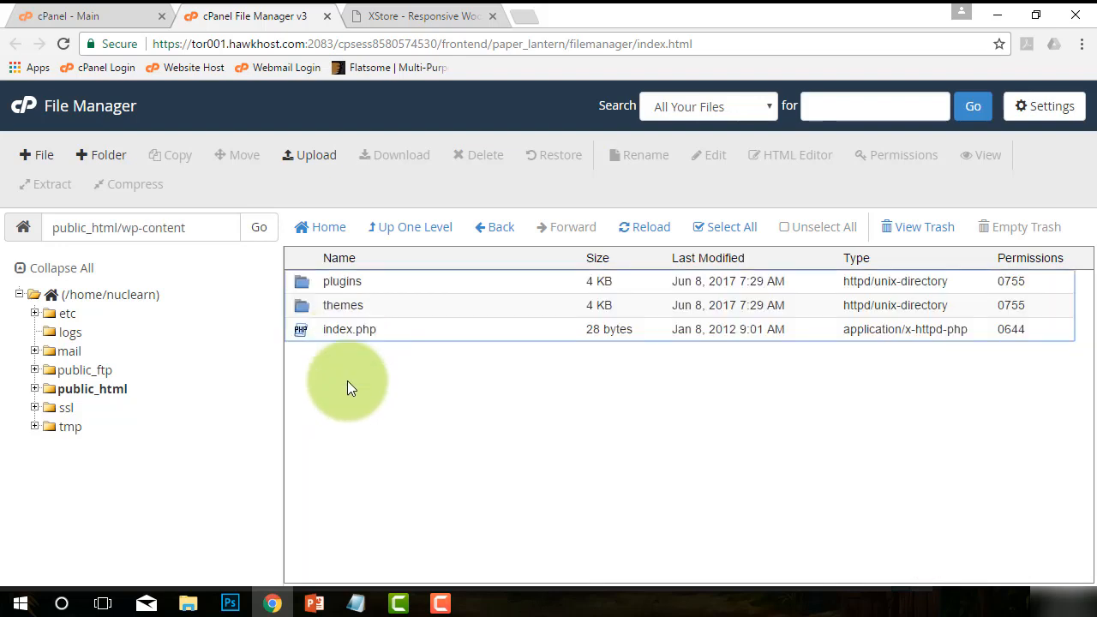
double_click(305, 305)
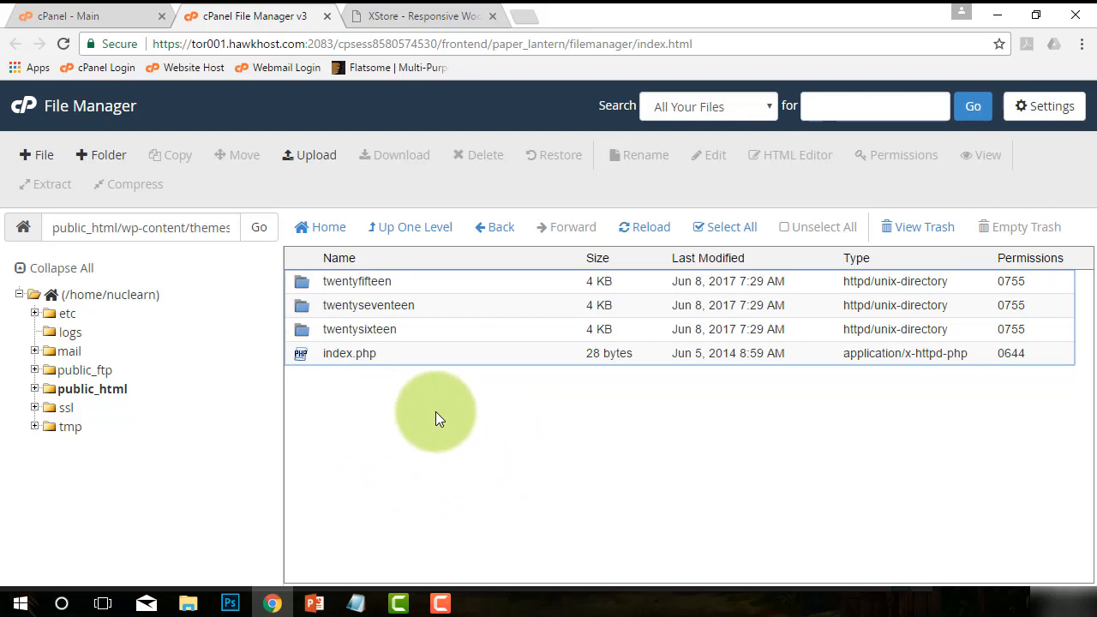
Upload XStore_Theme_v.3.16.zip from the local XStore_Responsive_Woocommerce_Wordpress_Theme folder to the server's themes folder and return to the file listing.
click(315, 163)
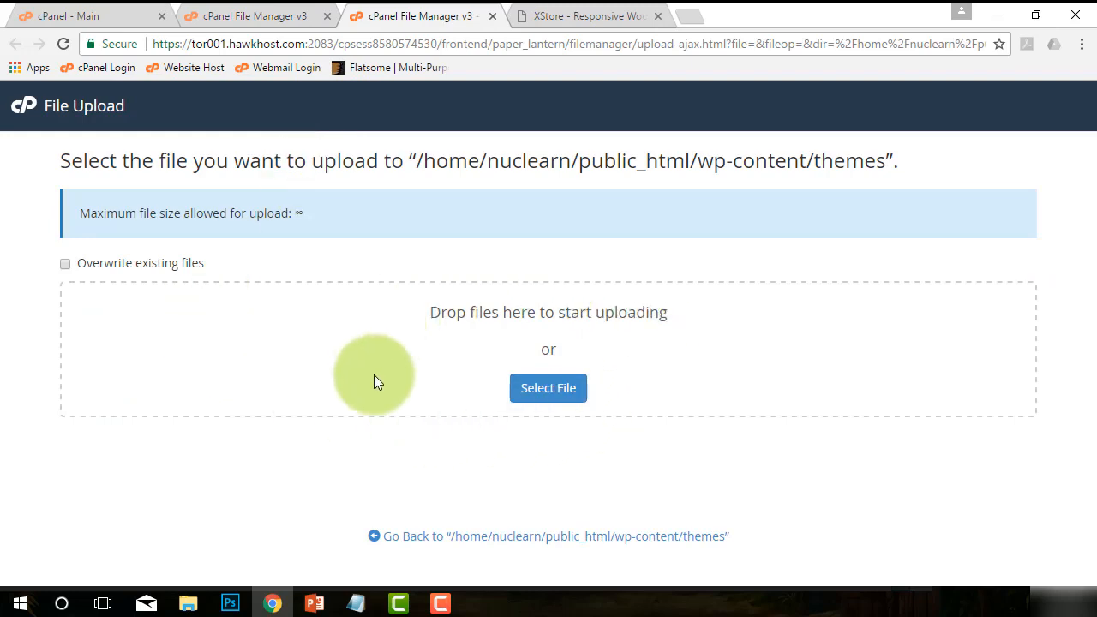
mouse_move(173, 607)
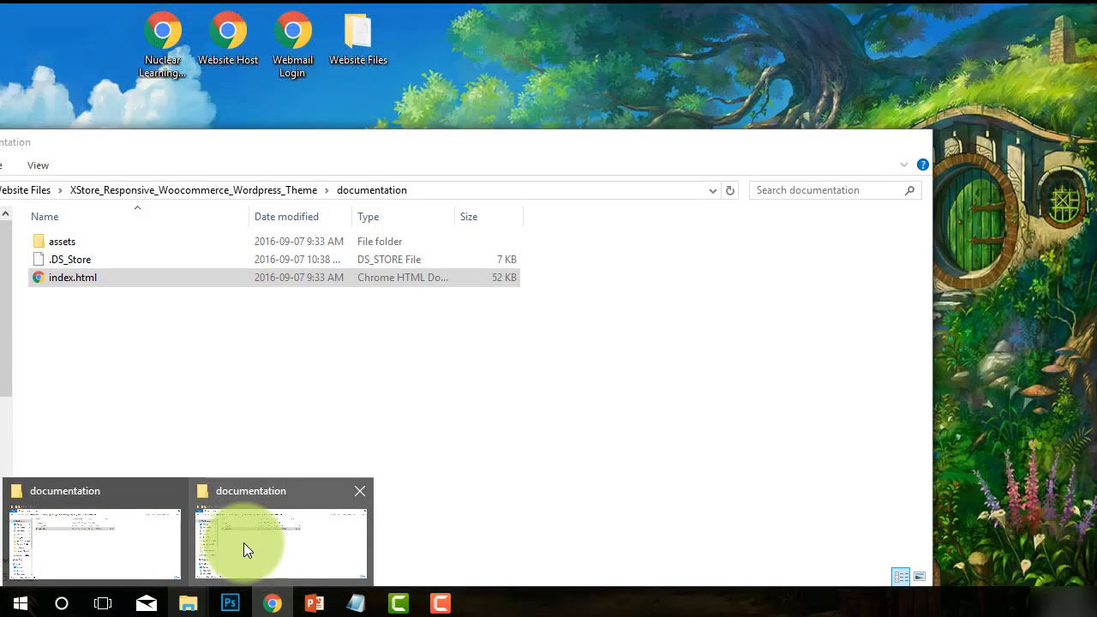
click(244, 543)
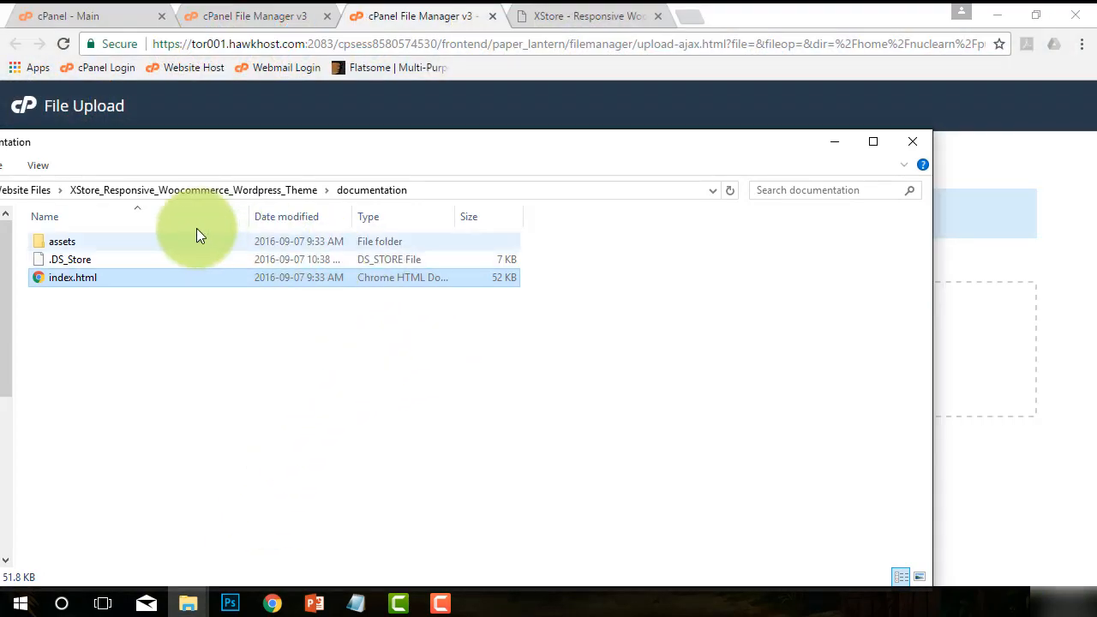
click(32, 190)
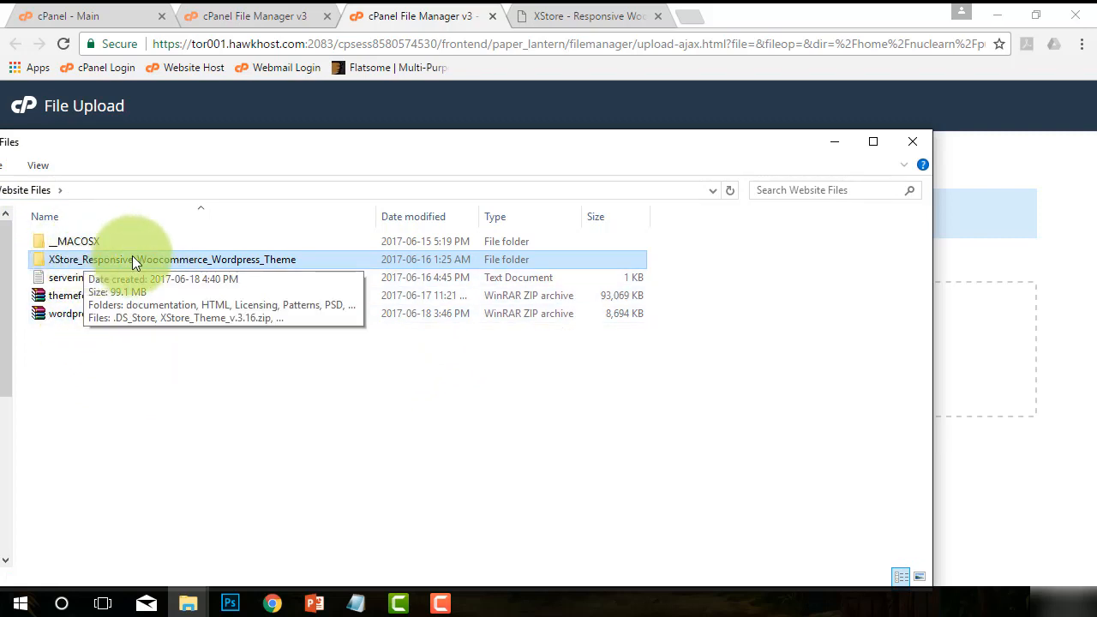
double_click(168, 259)
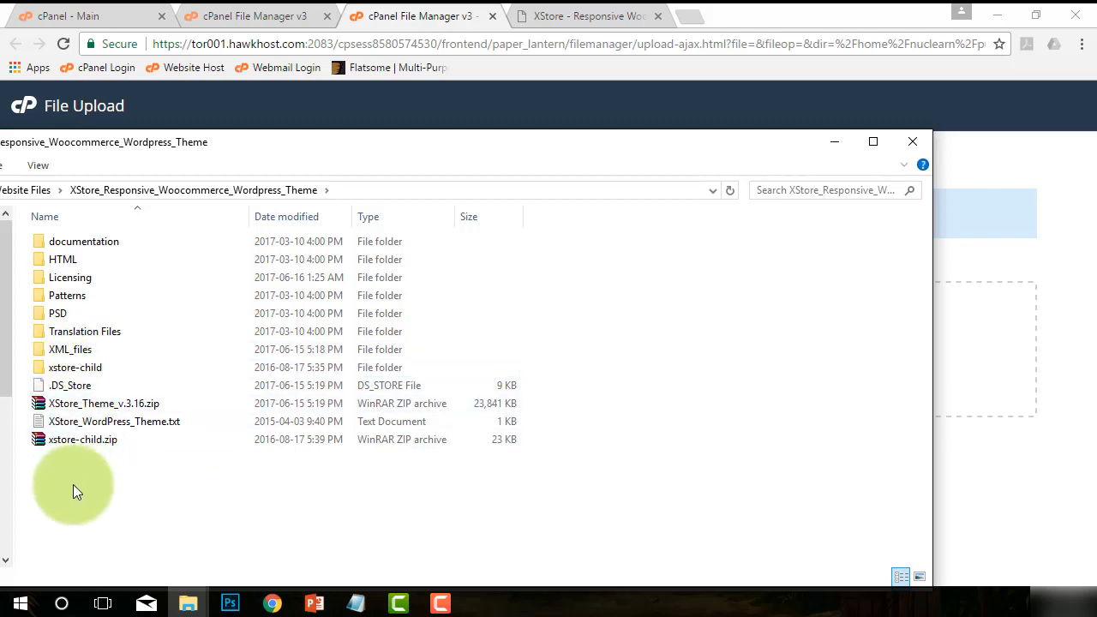
click(80, 402)
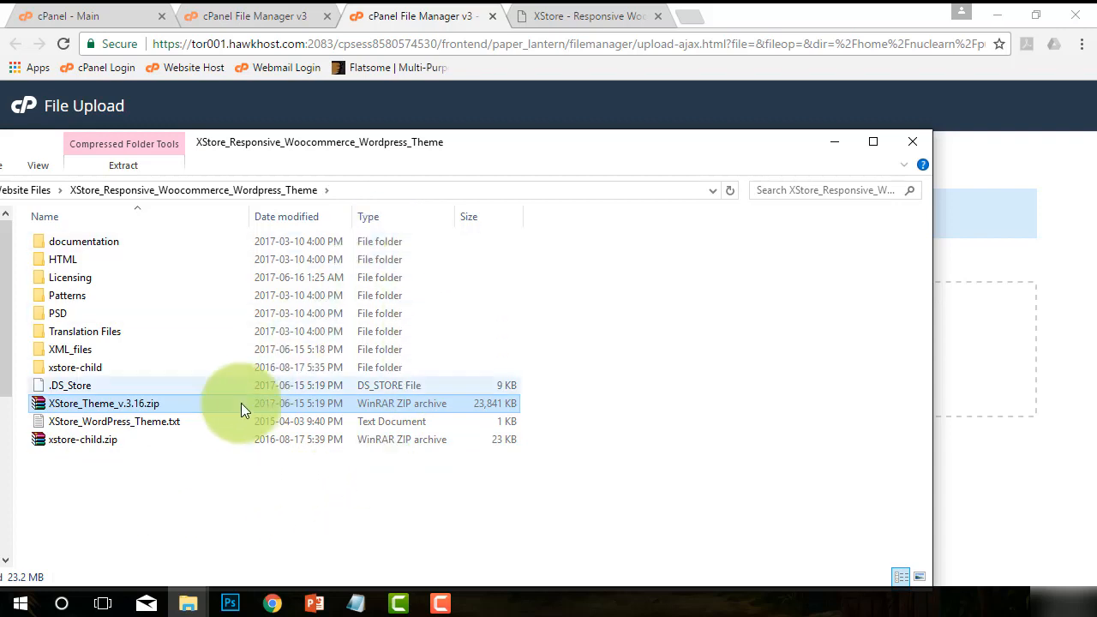
drag(136, 407, 270, 391)
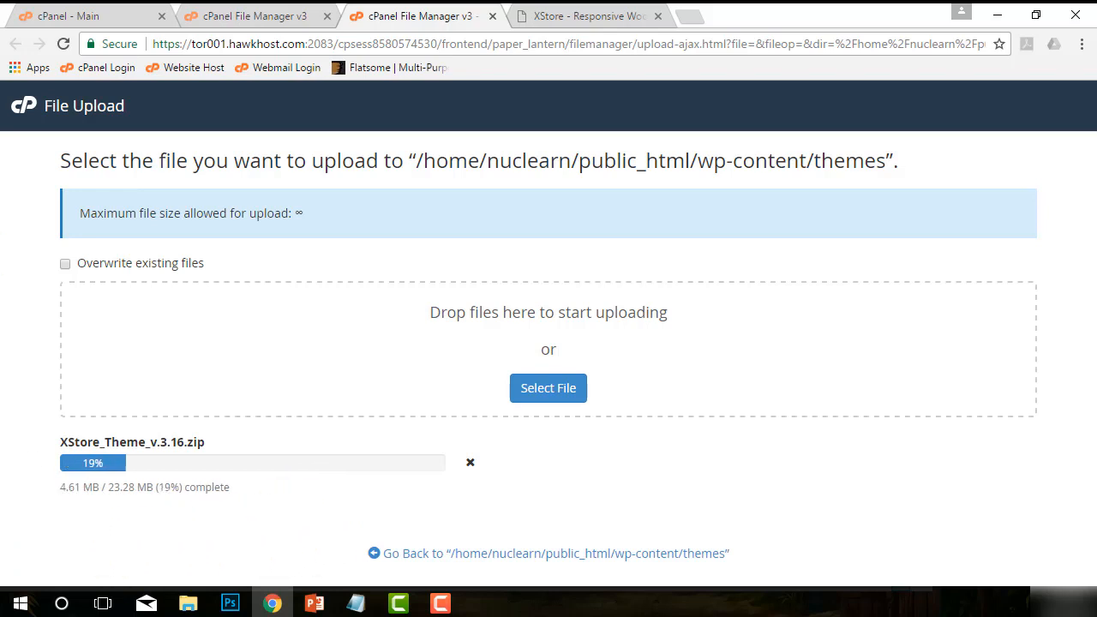
click(446, 556)
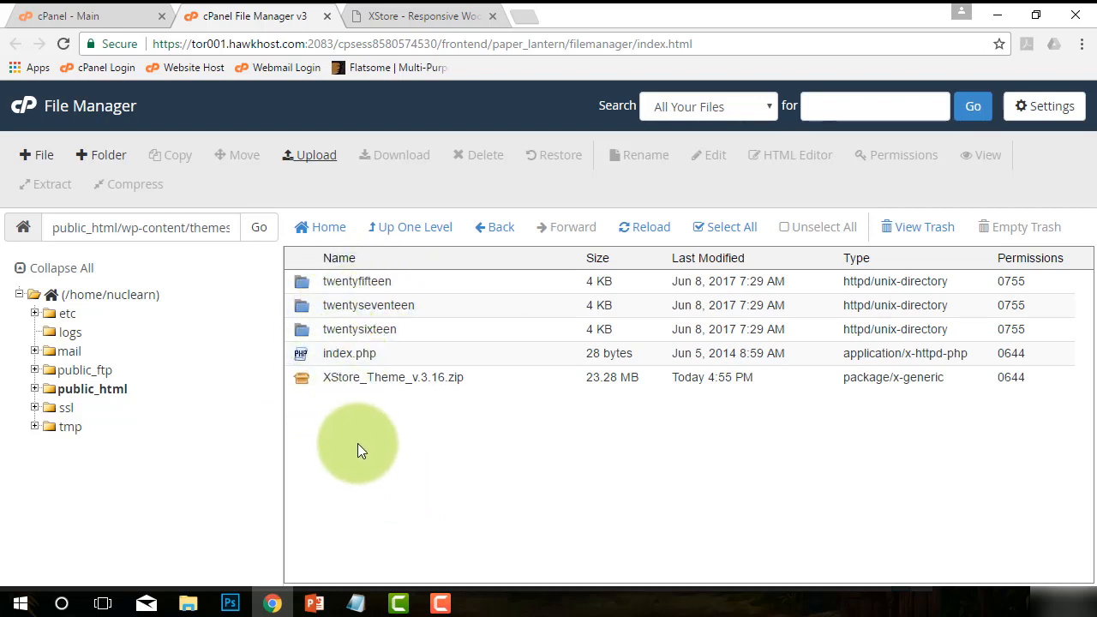
Extract XStore_Theme_v.3.16.zip into /public_html/wp-content/themes, then reload the file listing and select the xstore folder.
click(347, 377)
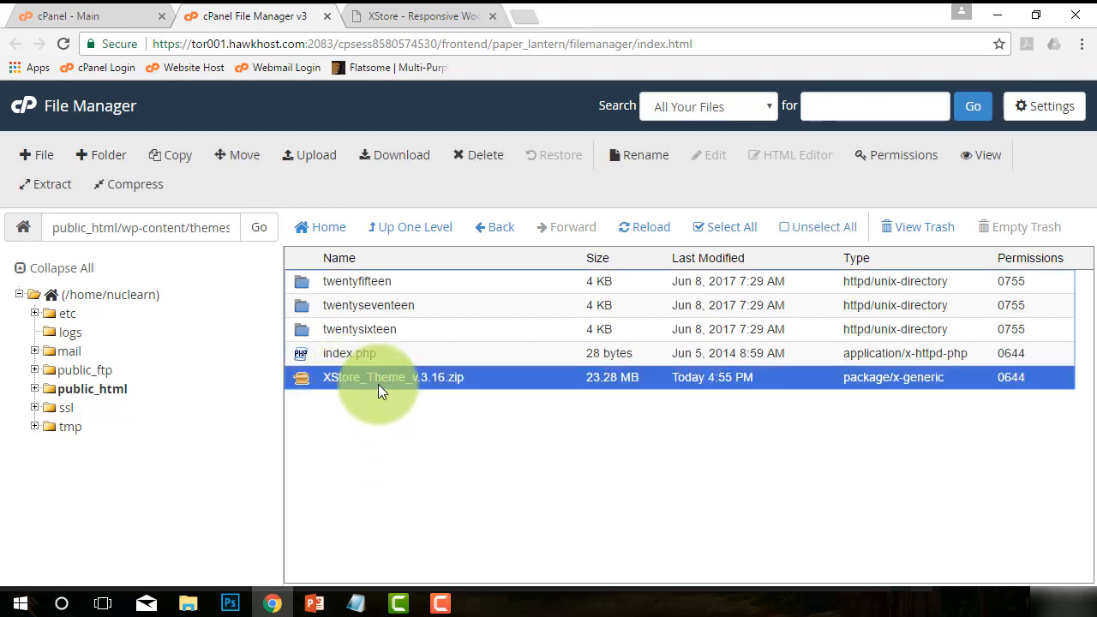
right_click(329, 381)
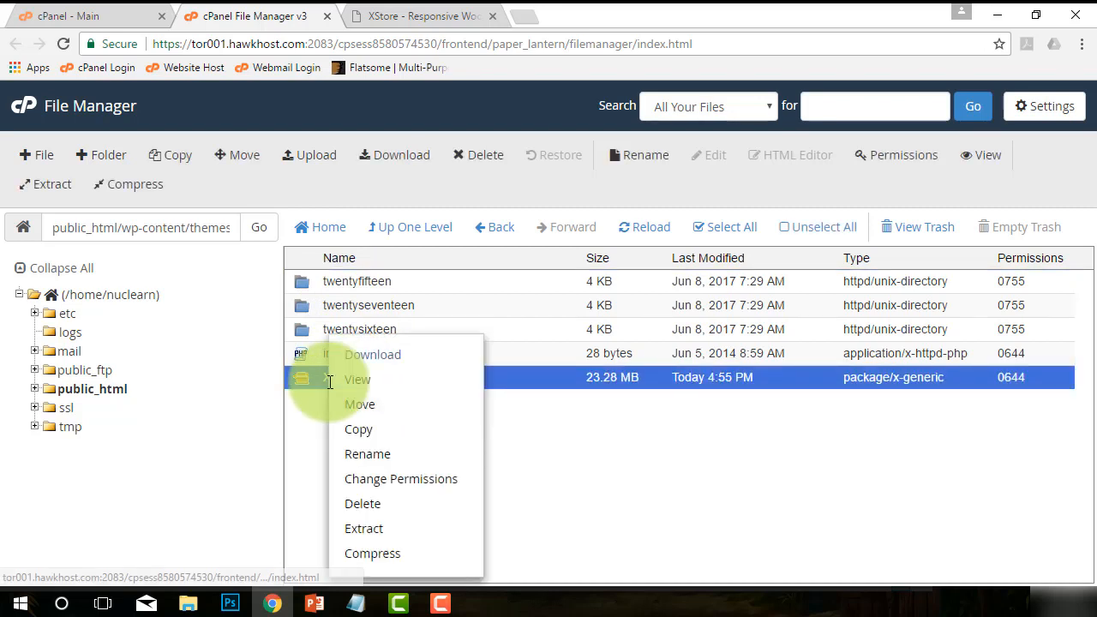
click(372, 529)
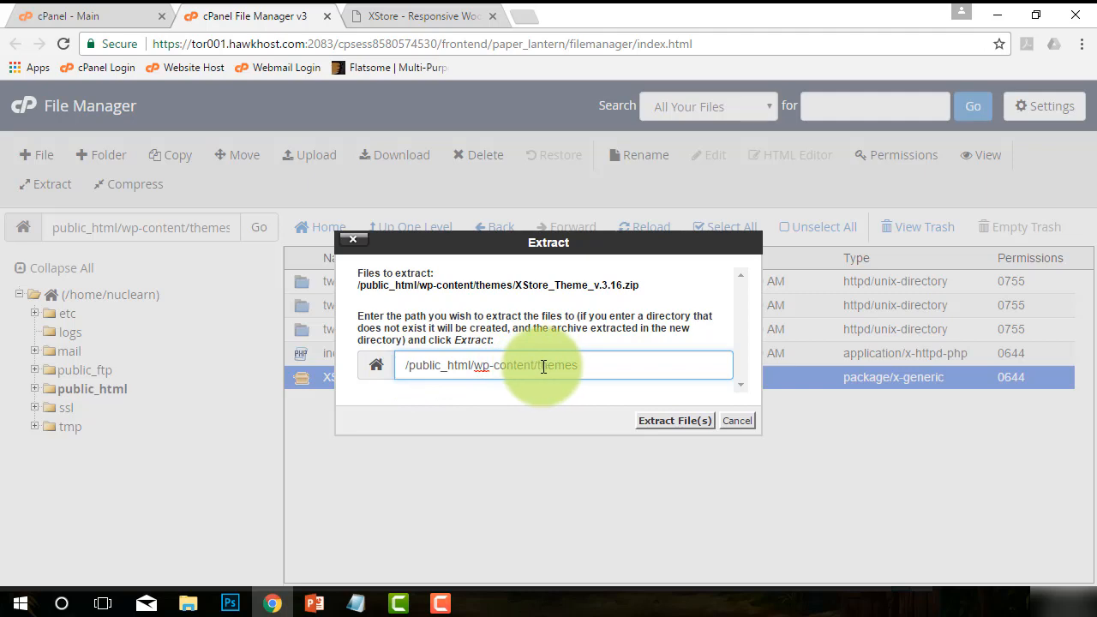
click(665, 422)
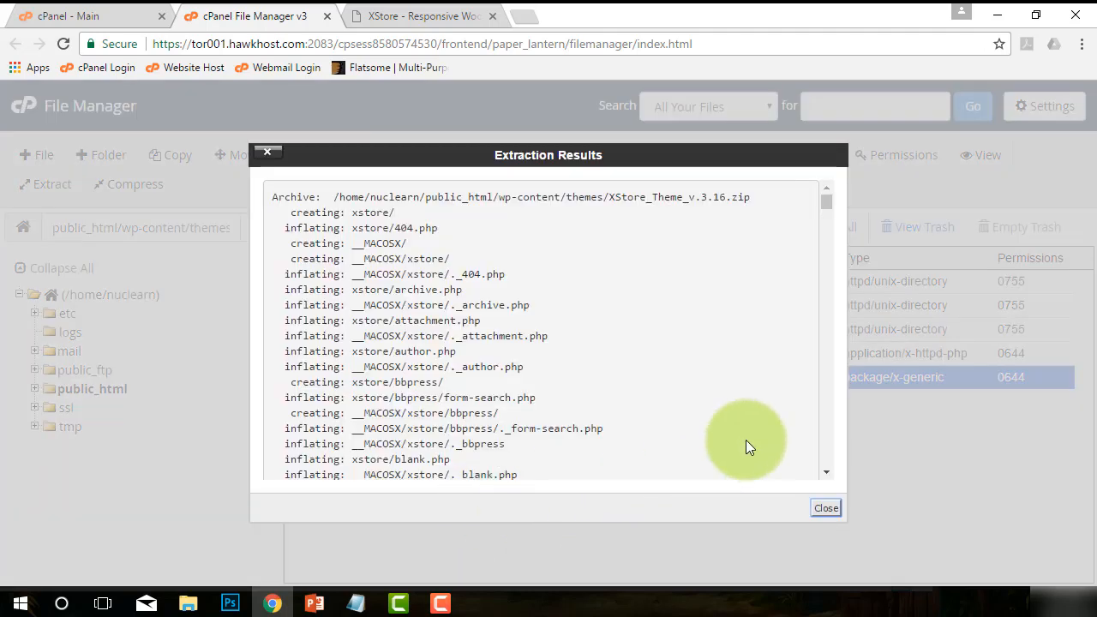
click(825, 508)
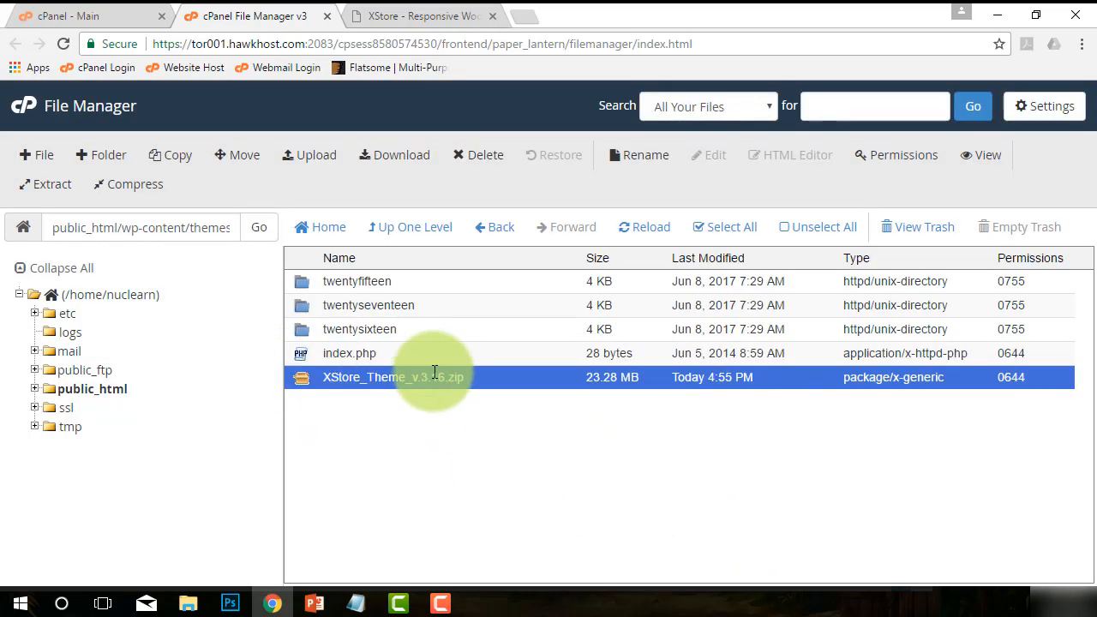
click(626, 234)
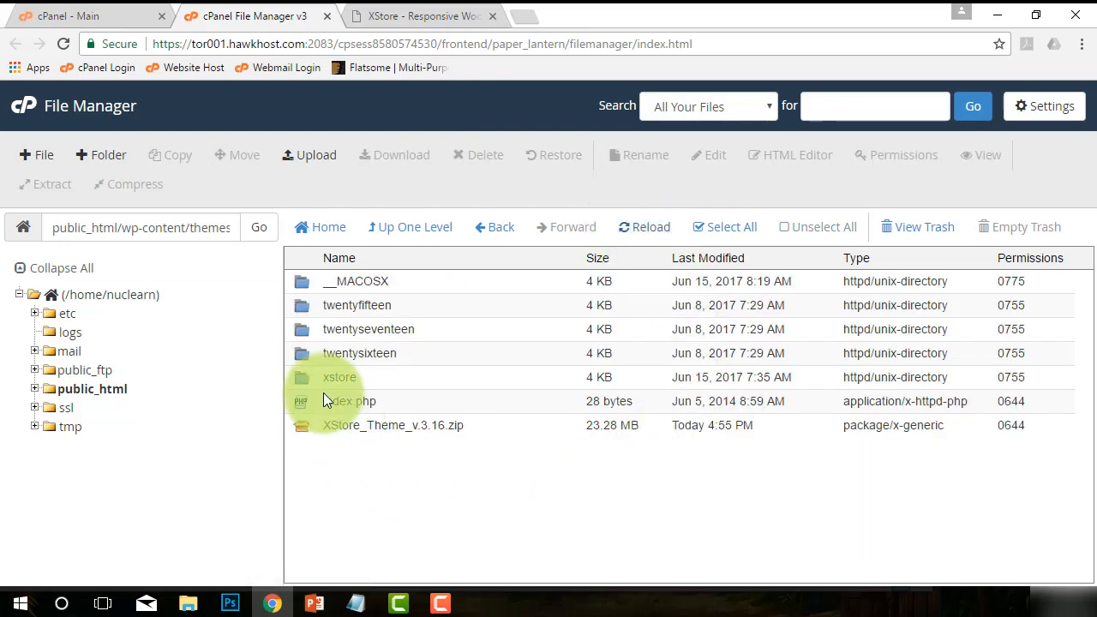
click(303, 376)
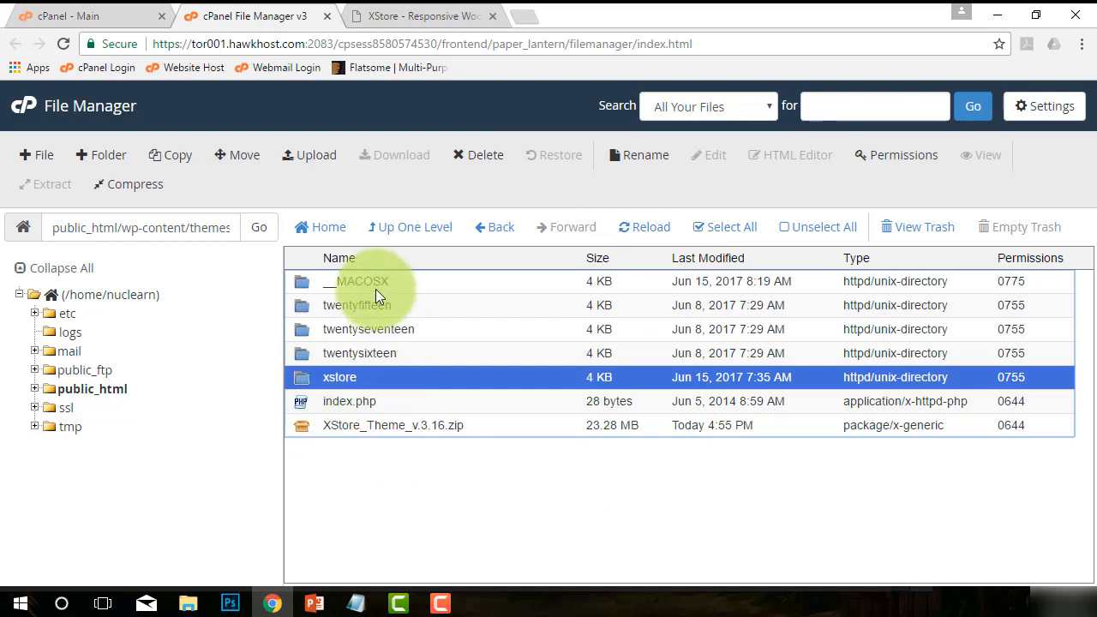
Delete the __MACOSX folder from the themes folder permanently, skipping the trash.
click(301, 286)
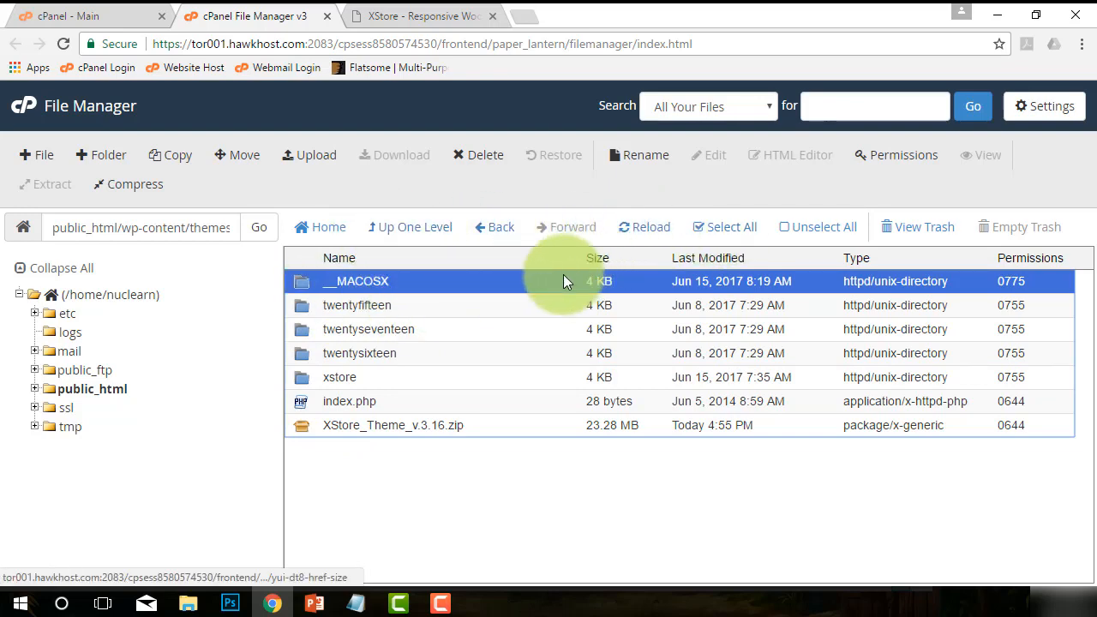
click(484, 163)
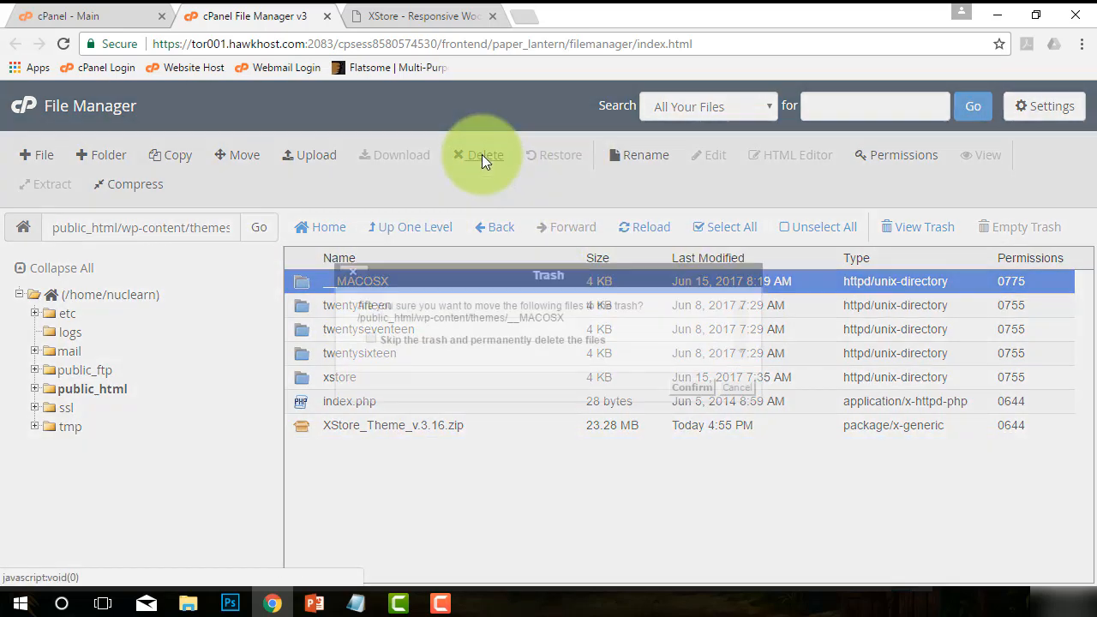
click(407, 339)
click(692, 386)
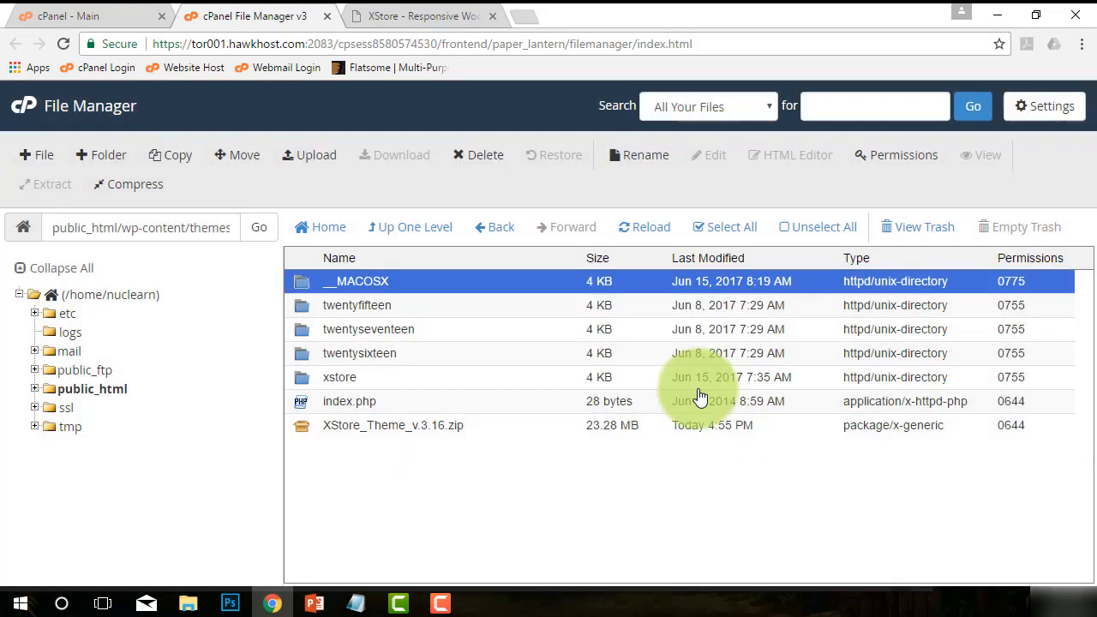
Delete the XStore_Theme_v.3.16.zip archive from the themes folder permanently, skipping the trash.
click(306, 402)
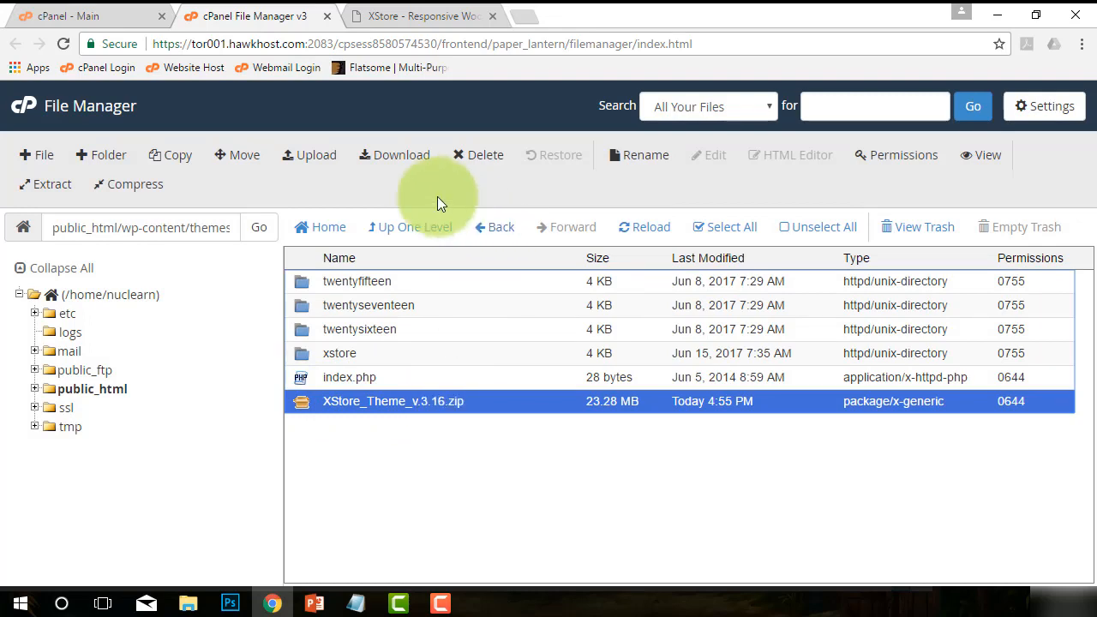
click(480, 154)
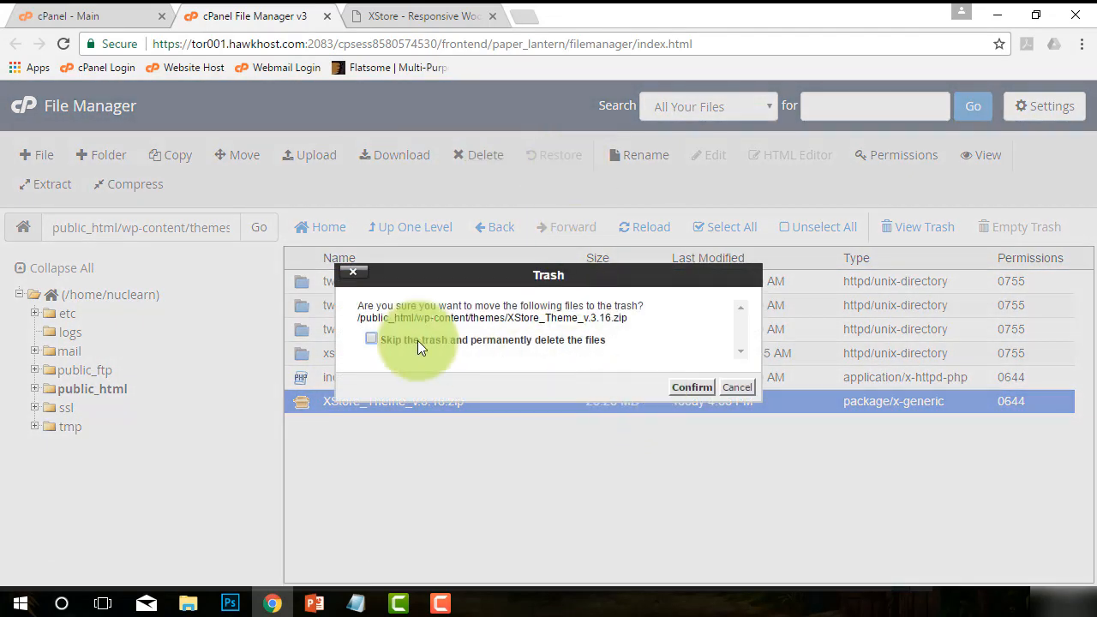
click(371, 340)
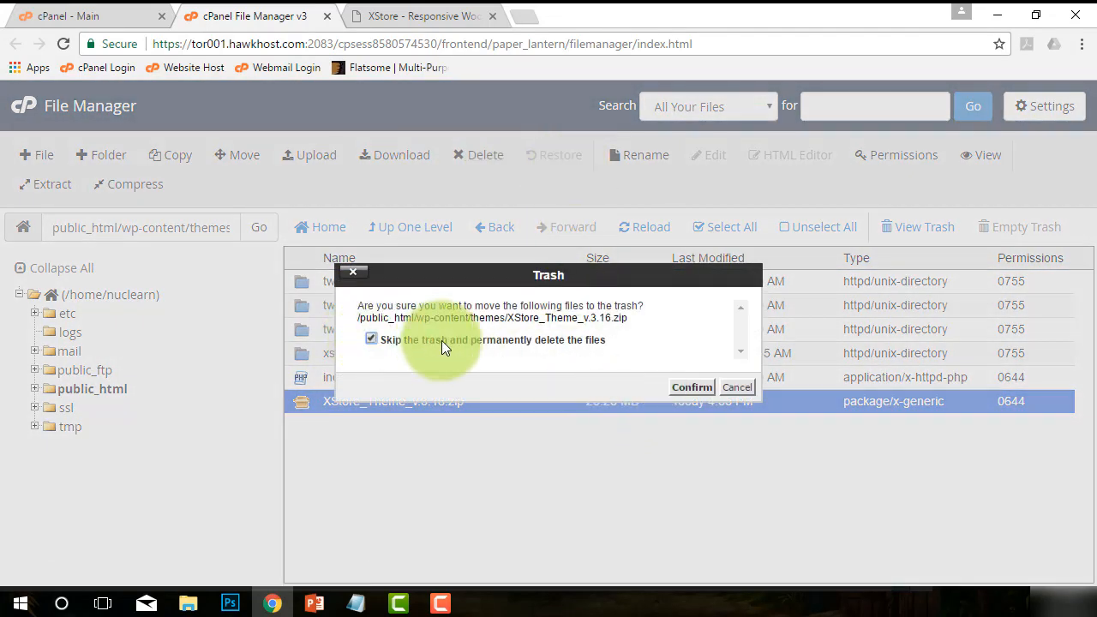
click(694, 389)
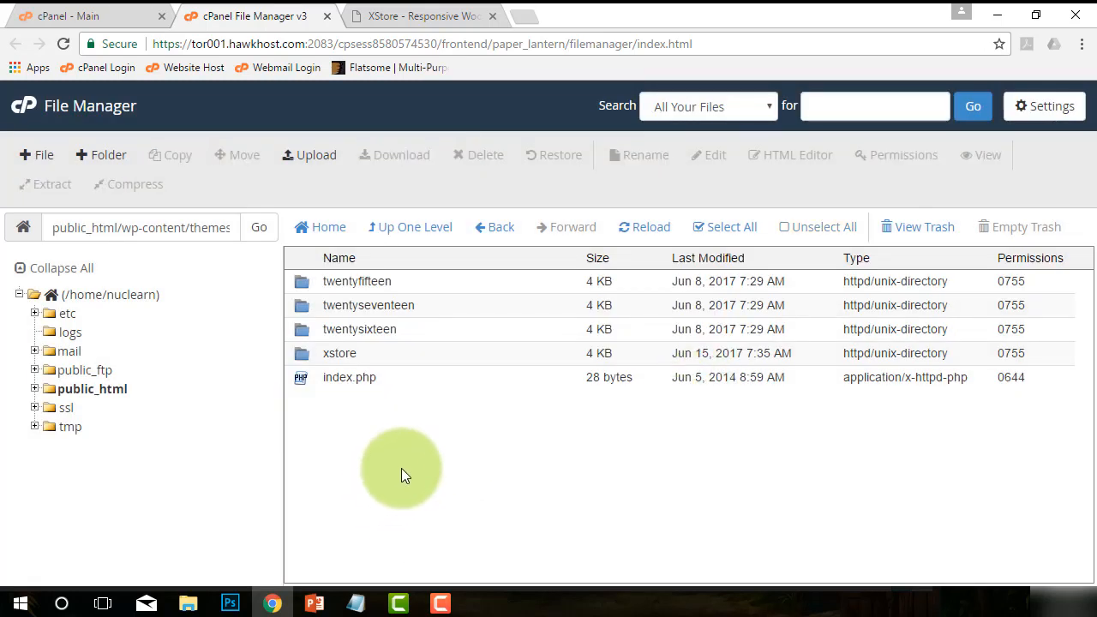
Upload xstore-child.zip from the local XStore_Responsive_Woocommerce_Wordpress_Theme folder to the server's themes folder and return to the file listing.
click(300, 154)
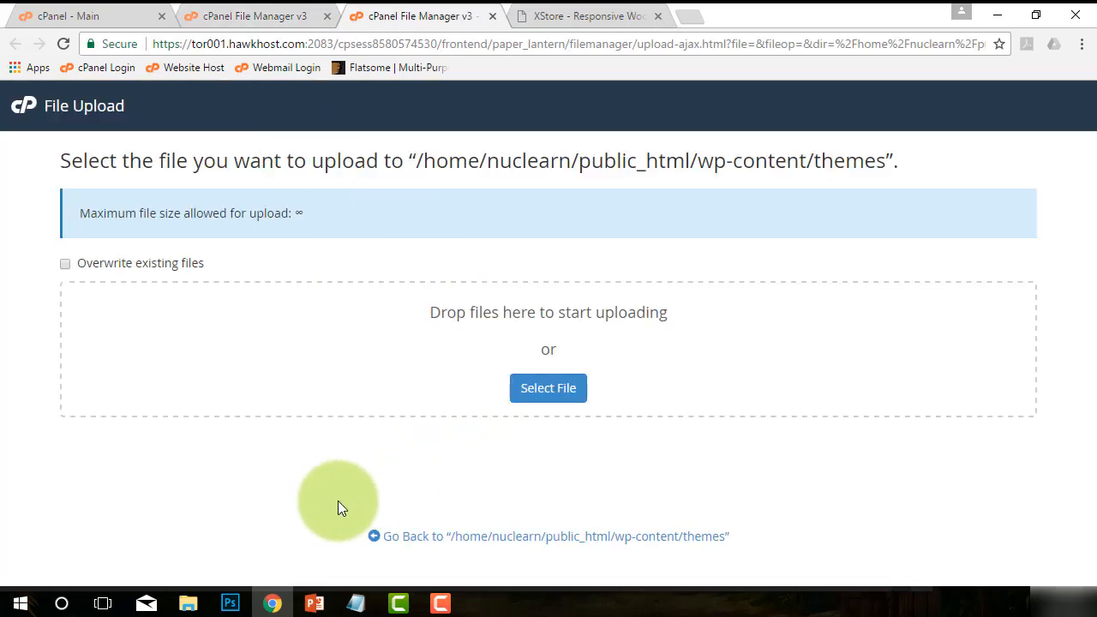
mouse_move(188, 607)
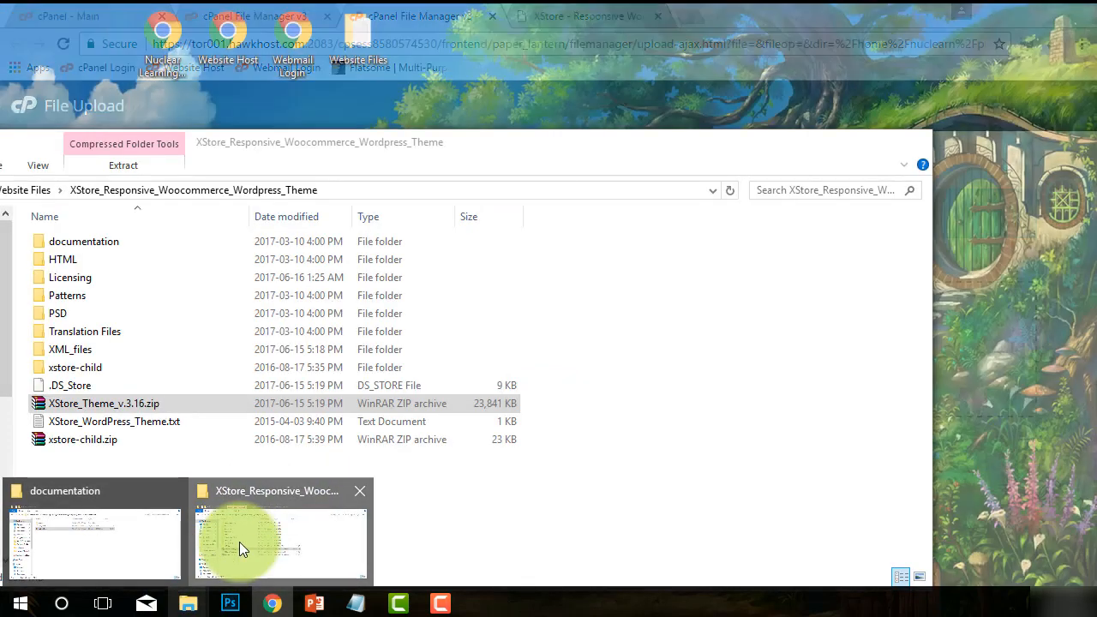
click(239, 541)
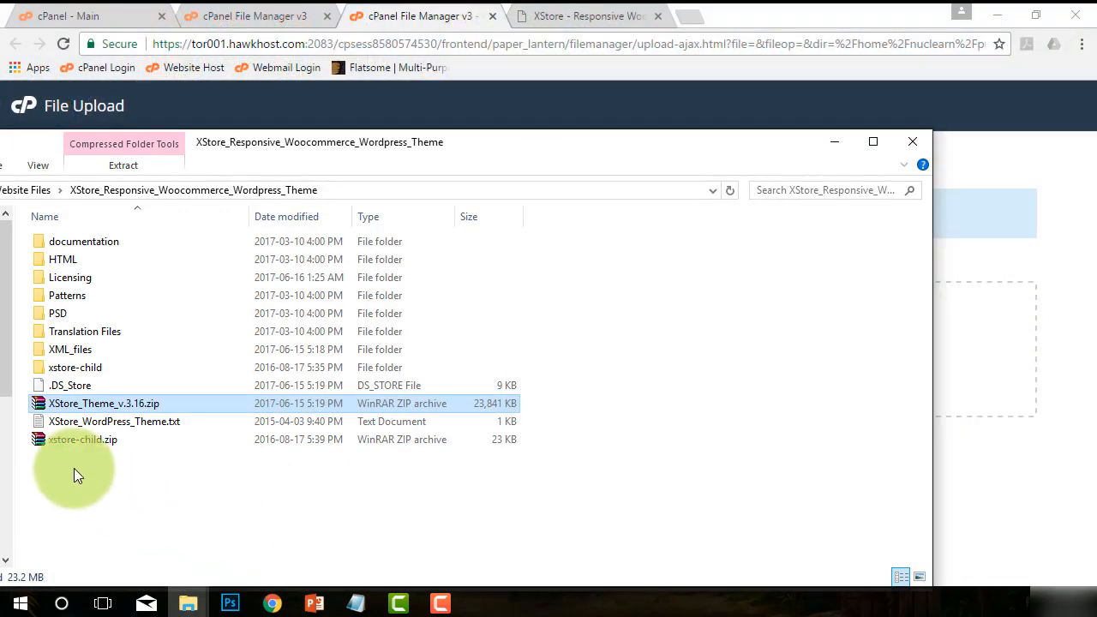
click(99, 455)
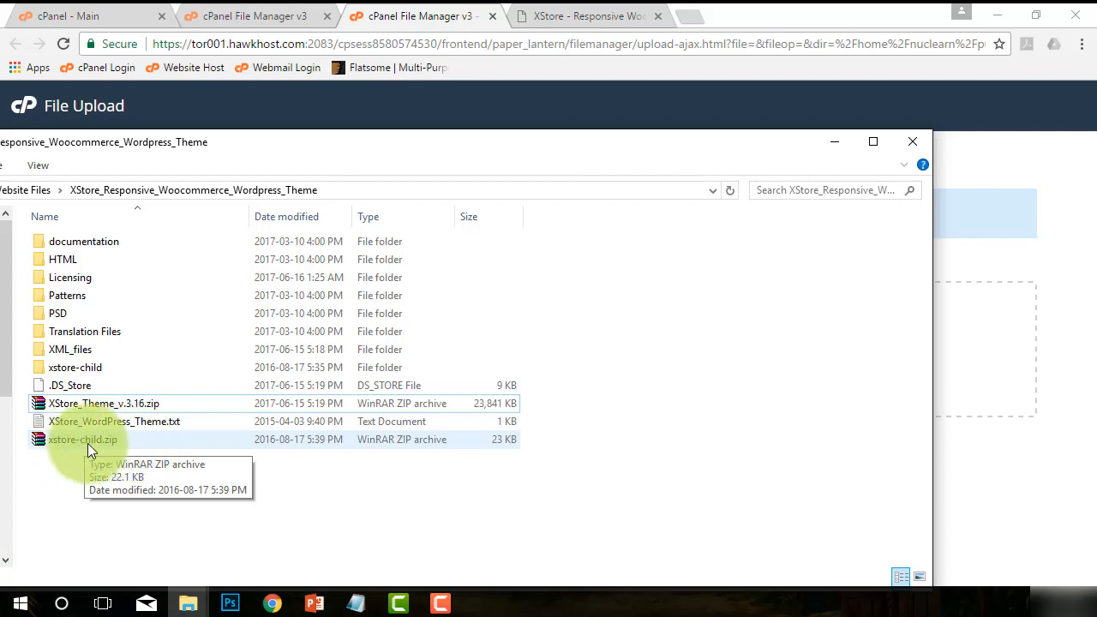
click(88, 443)
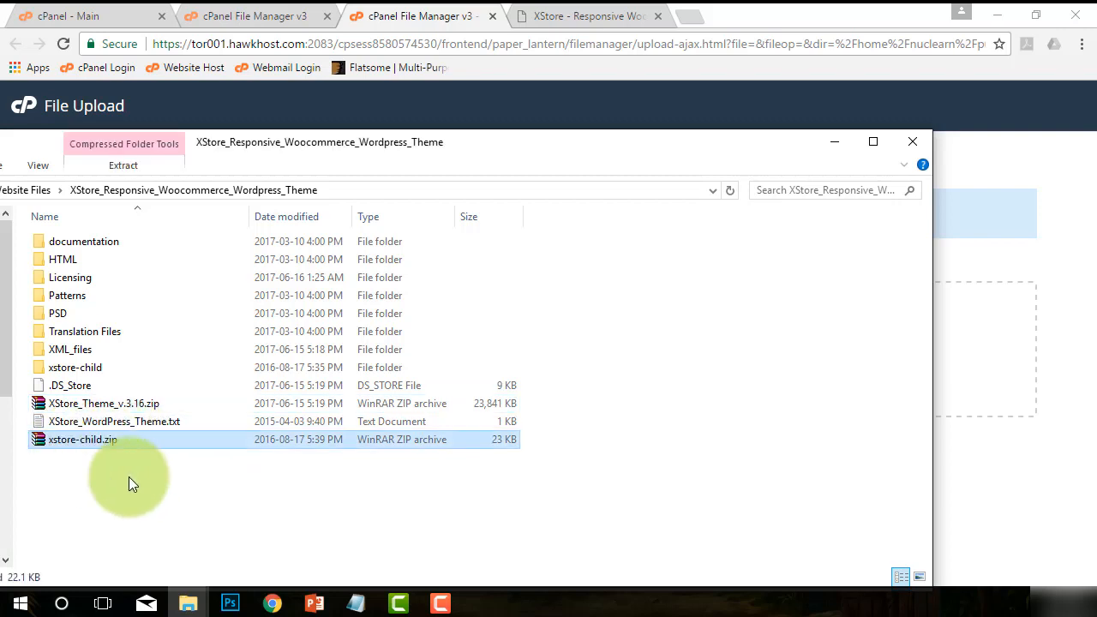
click(70, 454)
click(86, 442)
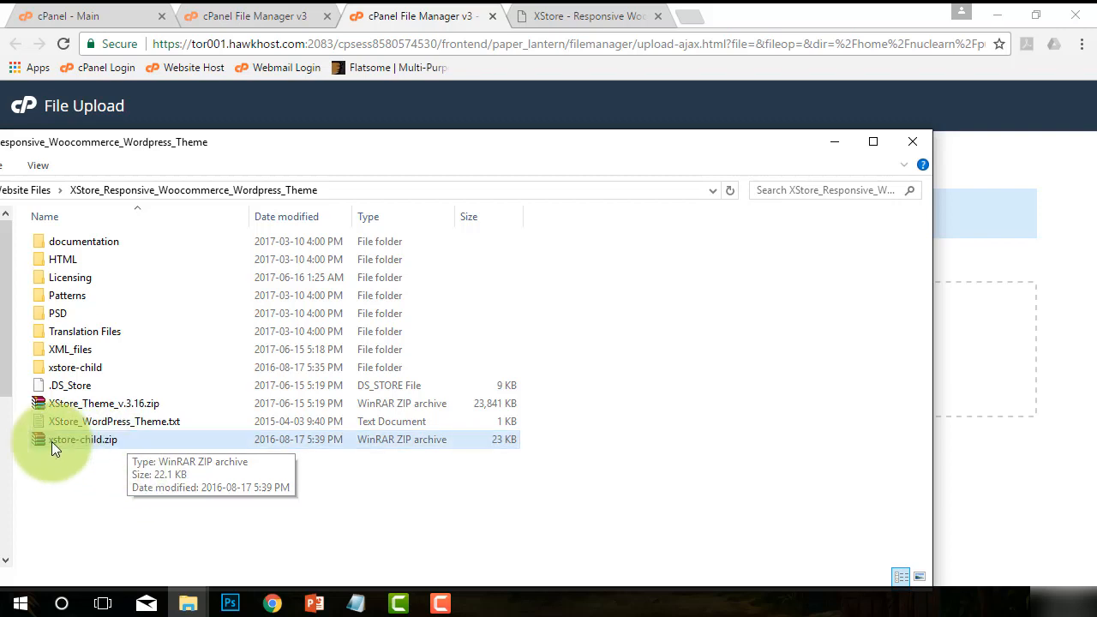
drag(59, 440, 285, 383)
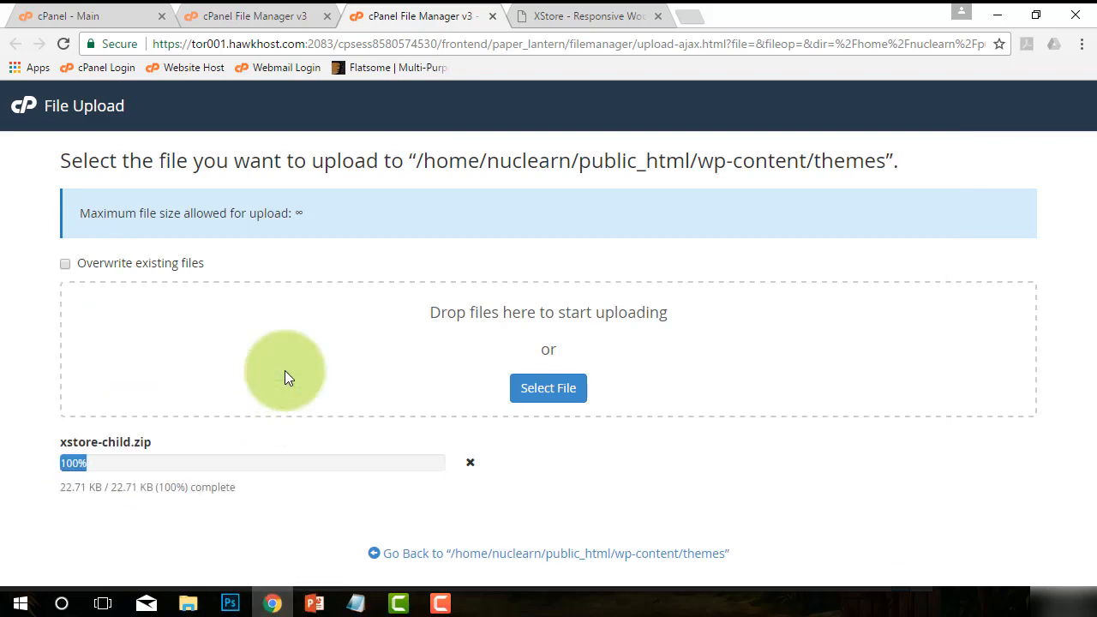
click(420, 554)
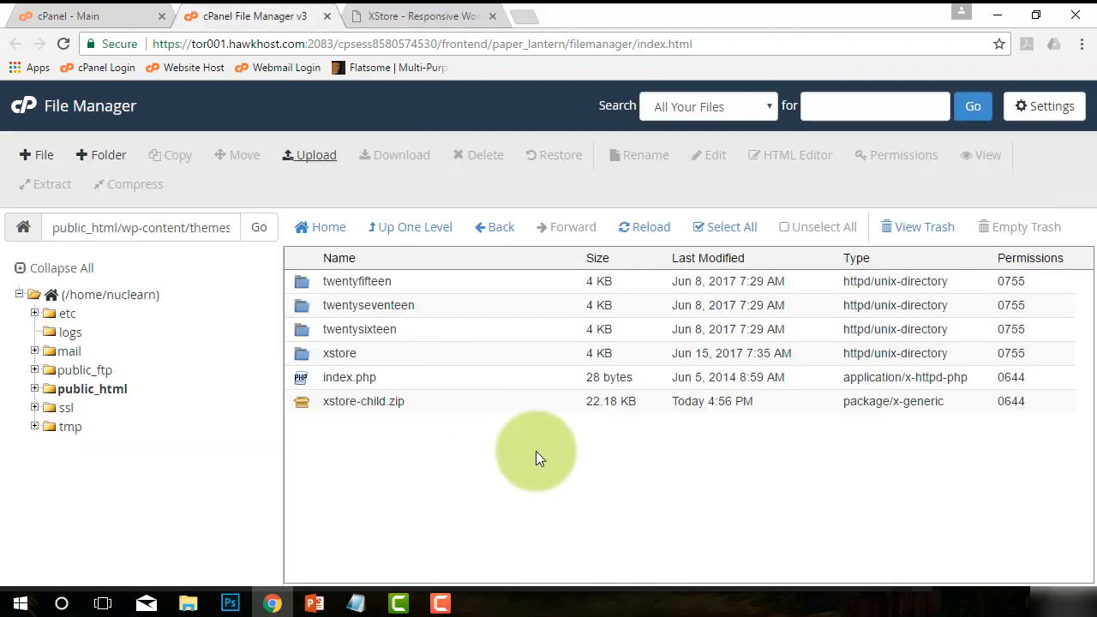
Extract xstore-child.zip into /public_html/wp-content/themes and reload the file listing.
right_click(312, 406)
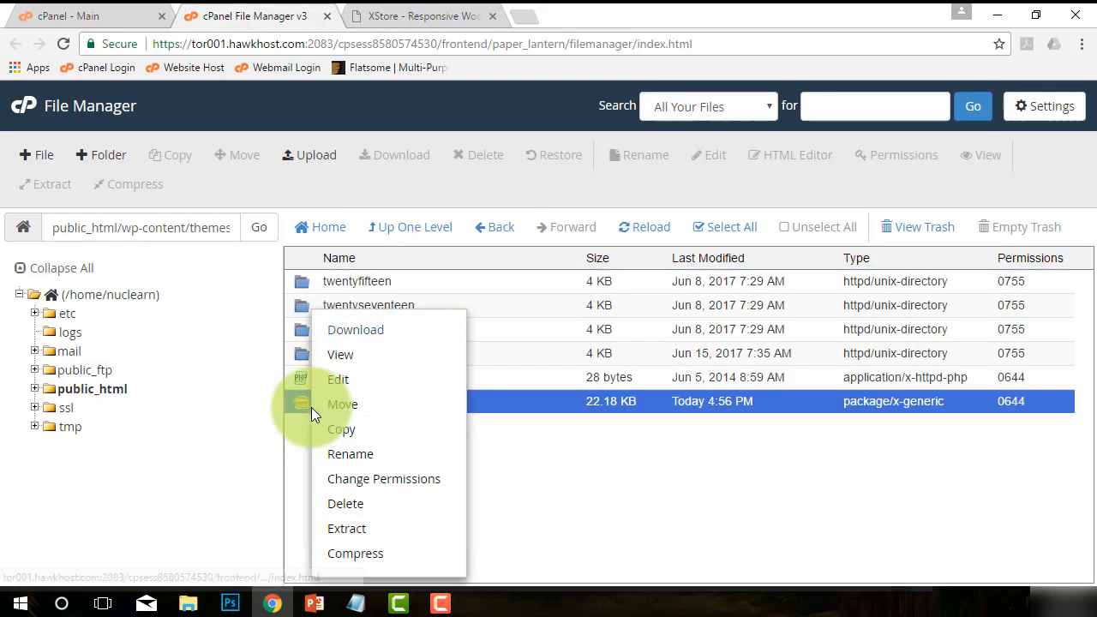
click(353, 528)
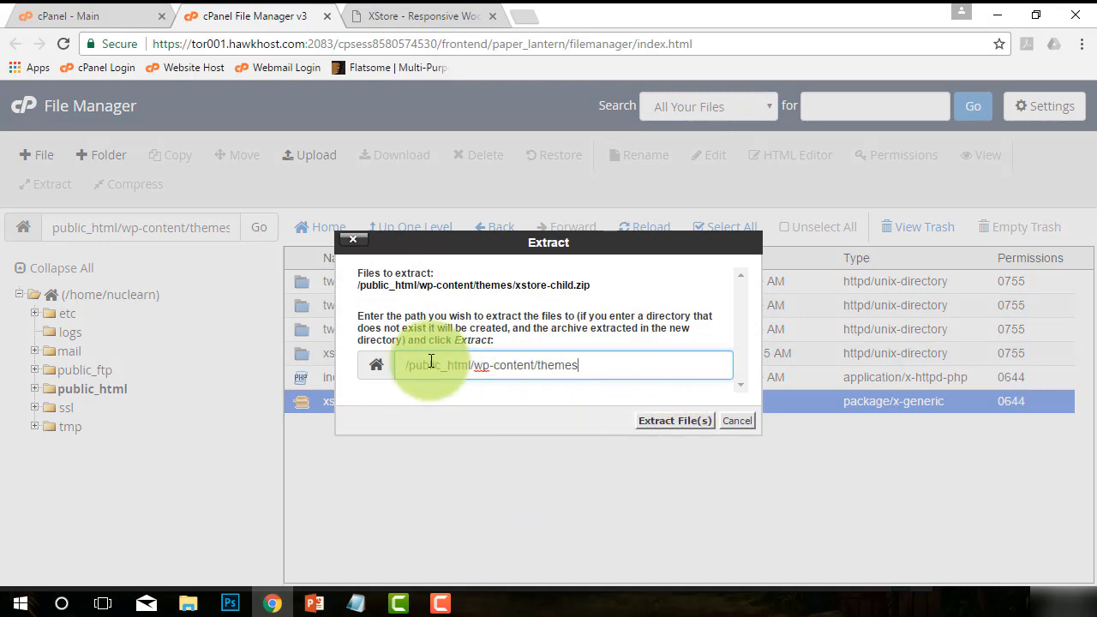
click(676, 428)
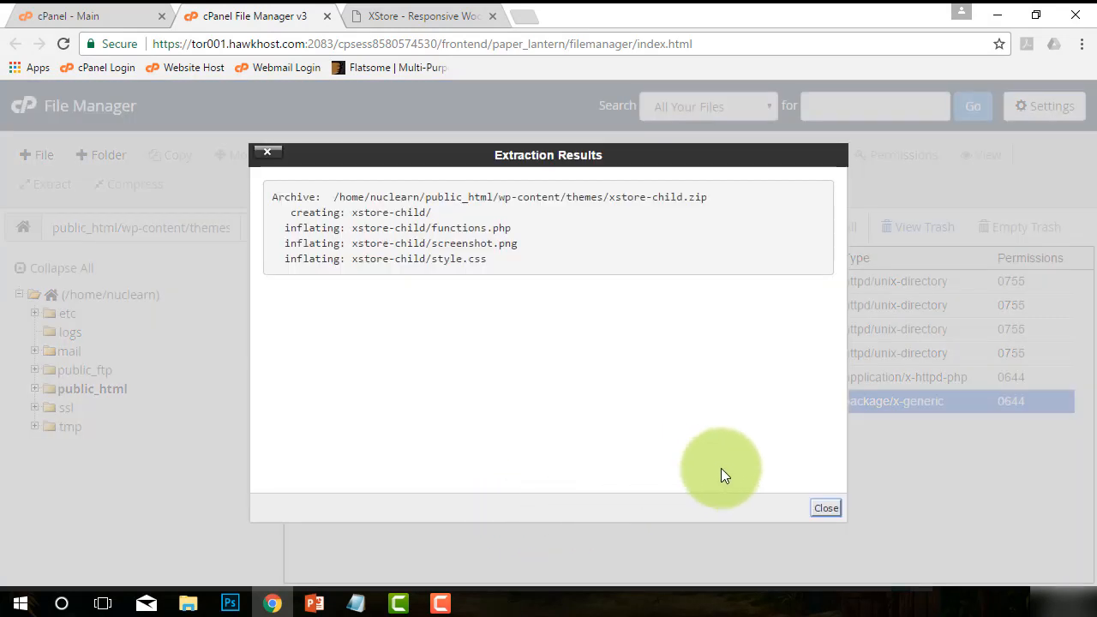
click(827, 507)
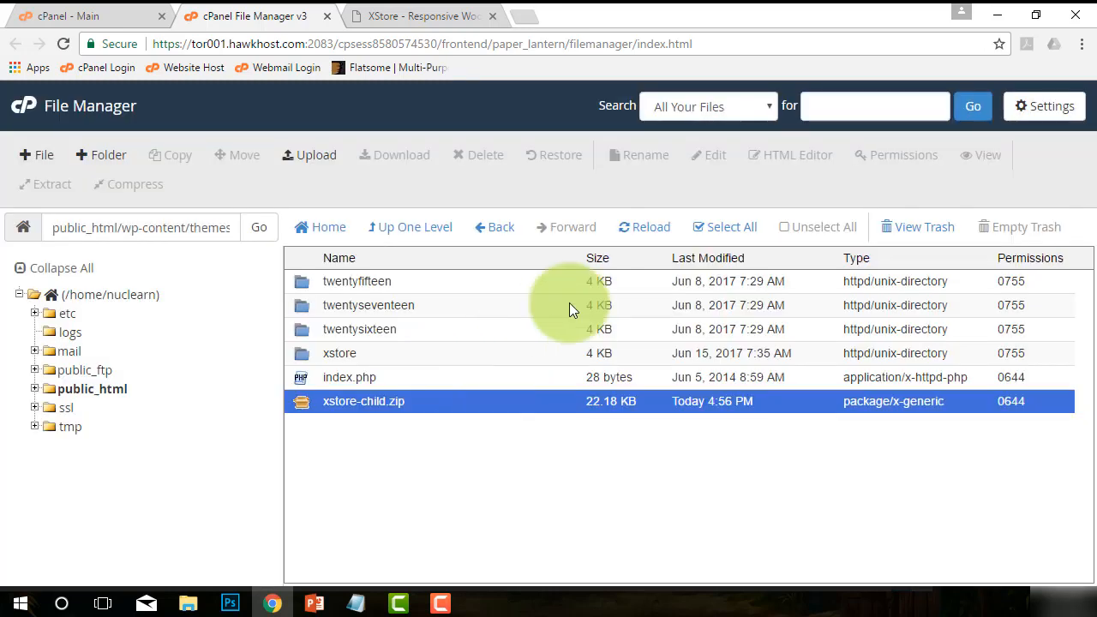
click(643, 227)
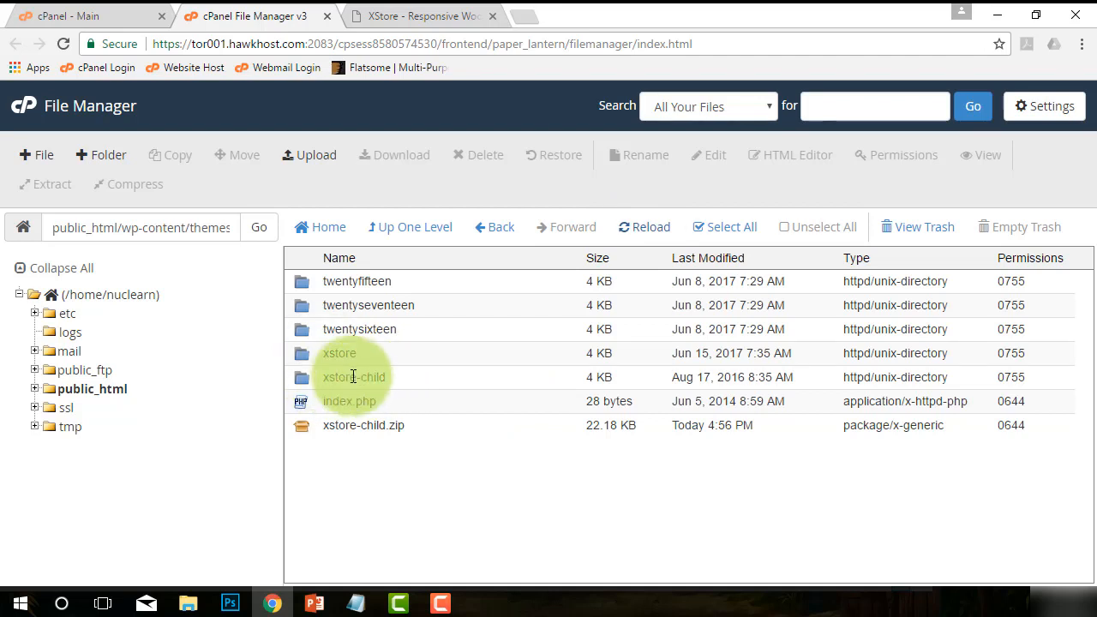
drag(326, 354, 364, 354)
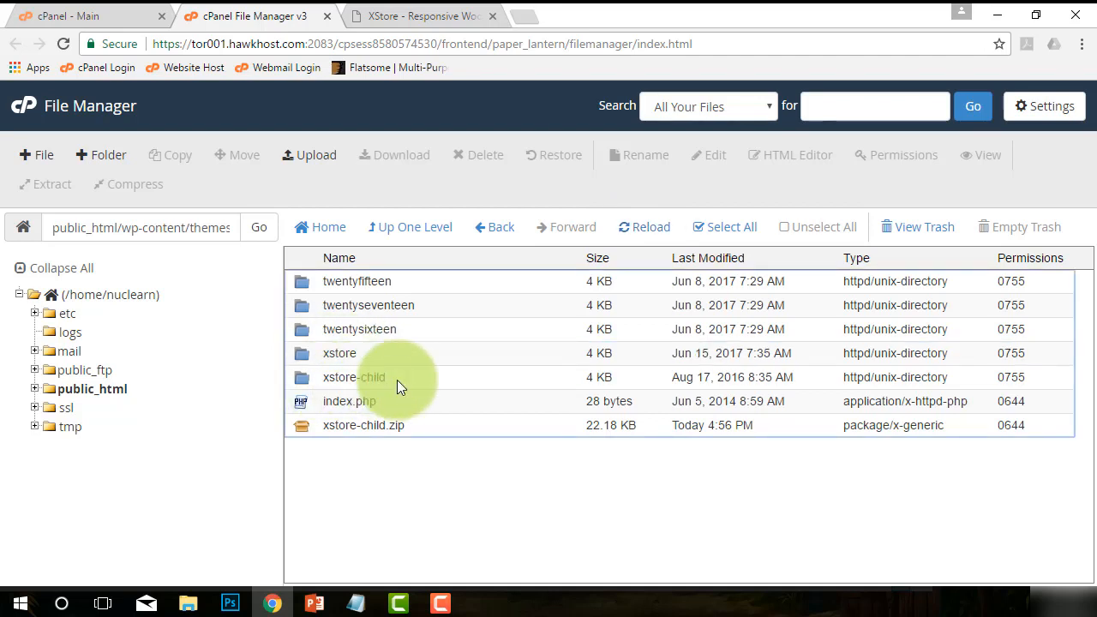
Delete the xstore-child.zip archive from the themes folder permanently, skipping the trash.
click(301, 429)
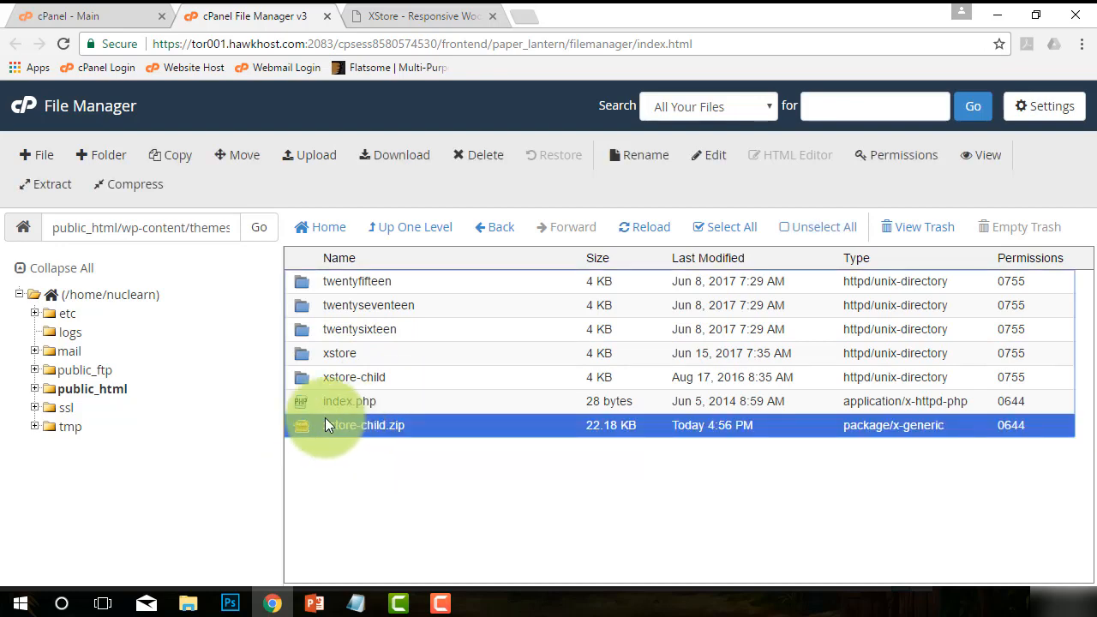
click(467, 152)
click(546, 345)
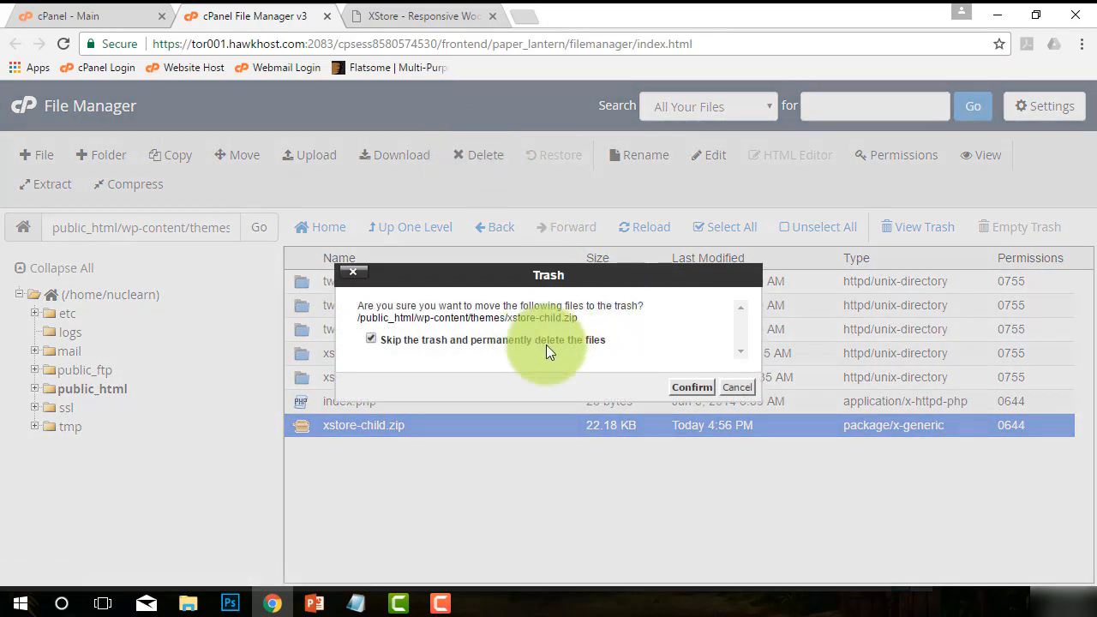
click(682, 387)
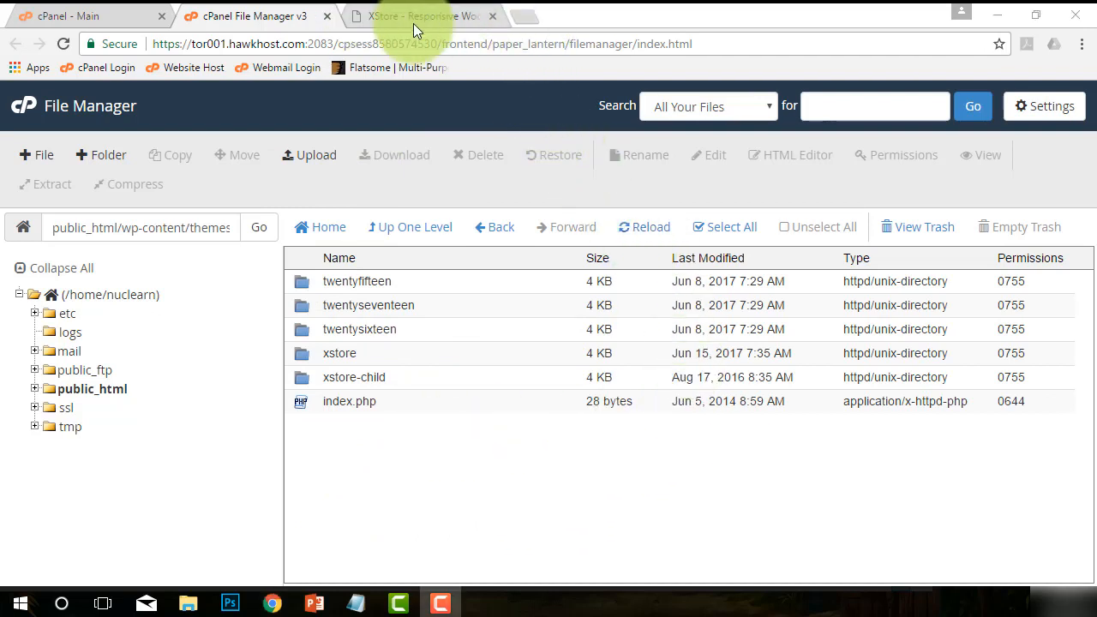
Open the WordPress admin dashboard at nuclearning.com/wp-admin/ in a new browser tab.
click(524, 17)
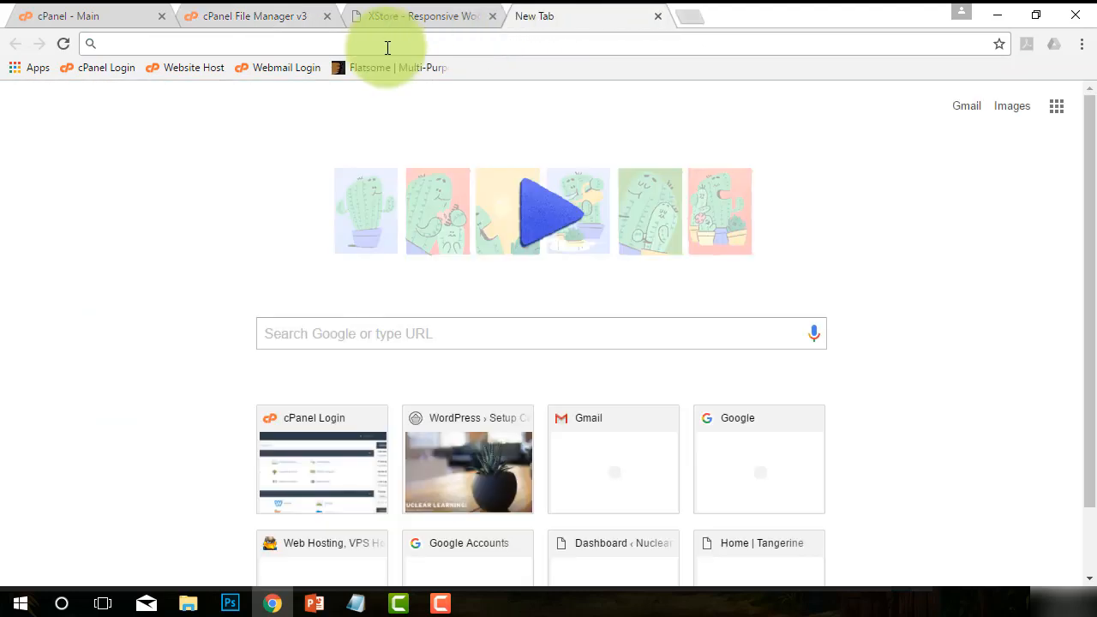
text(ne)
key(BackSpace)
key(BackSpace)
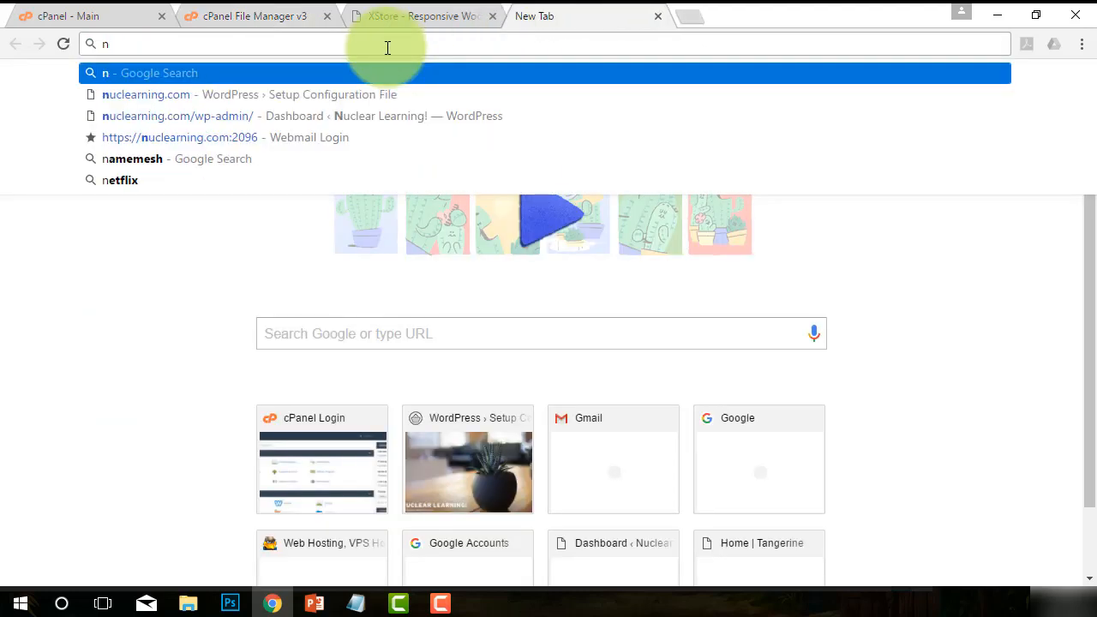
text(uclearning.com)
key(Down)
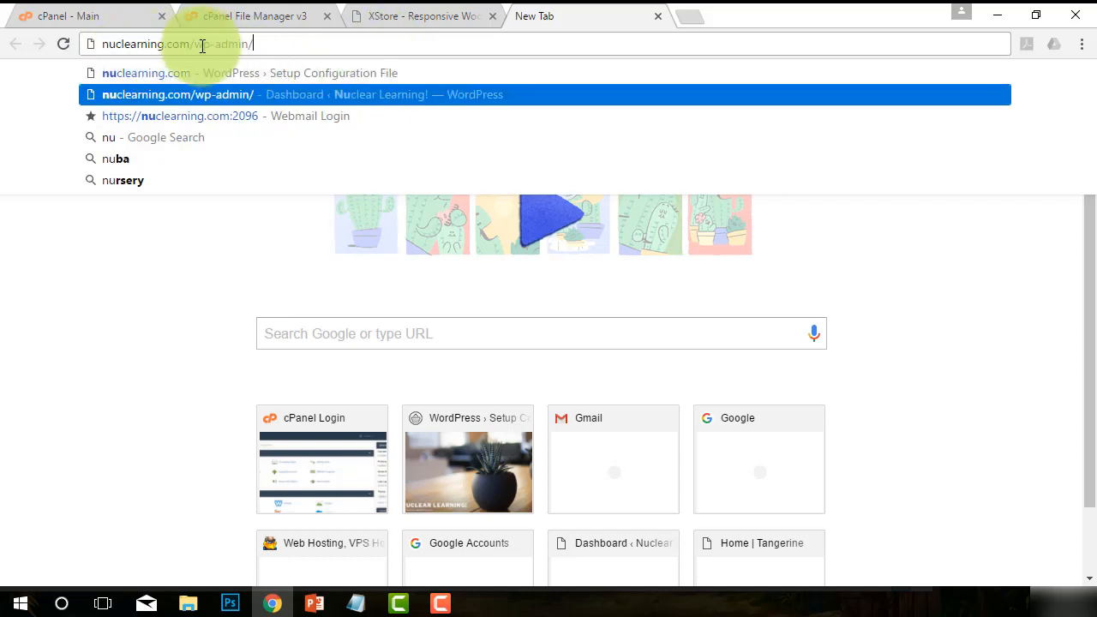
key(Return)
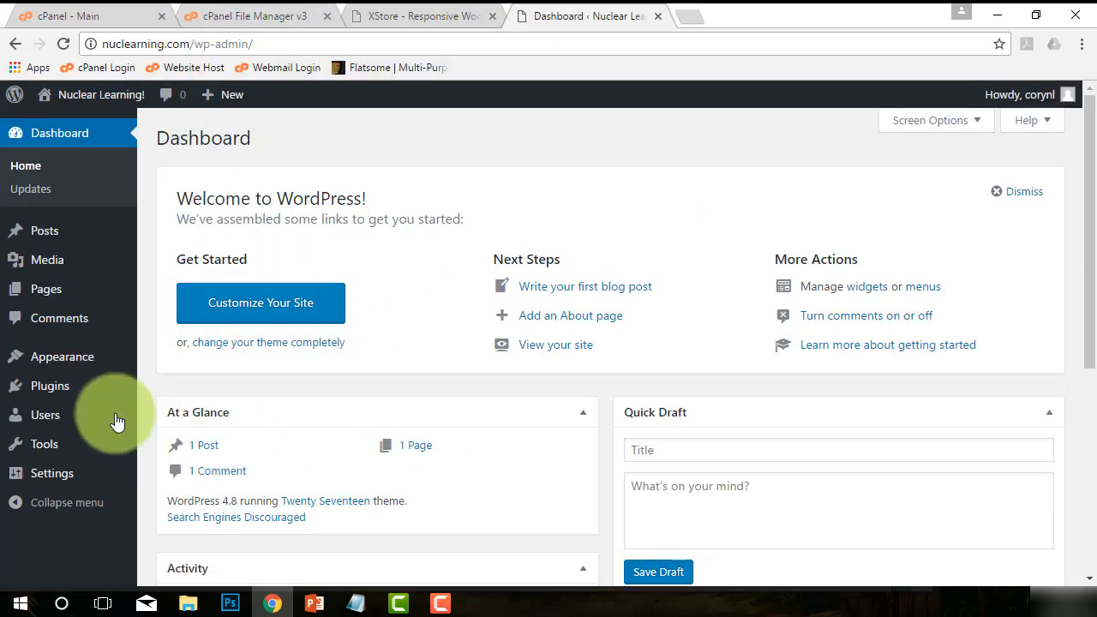
Look through the site's installed themes and activate the XStore Child theme.
mouse_move(62, 364)
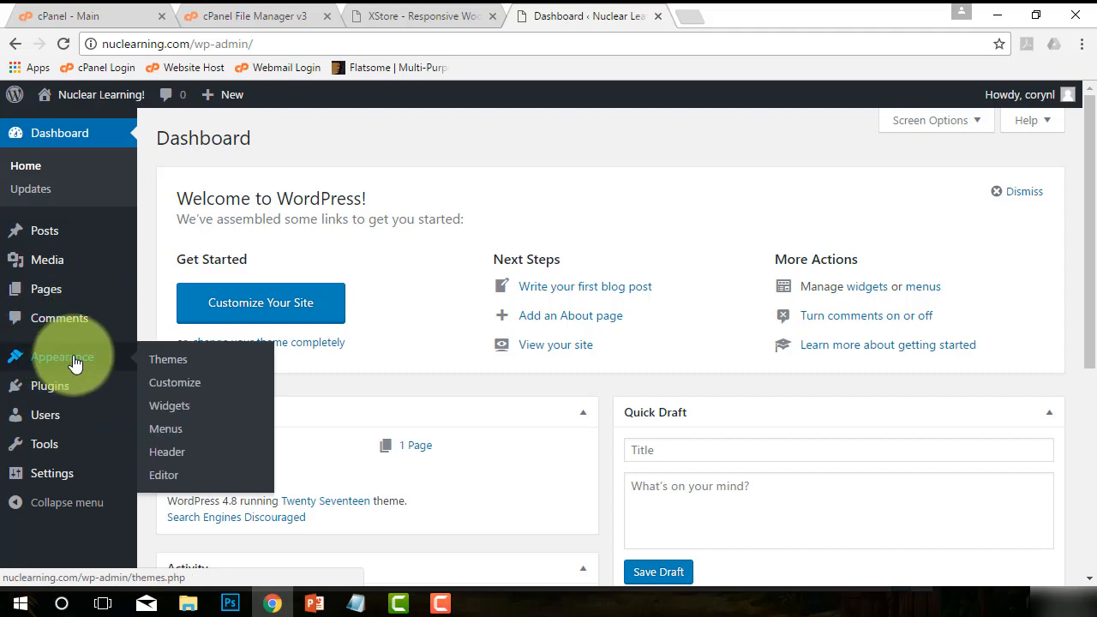
click(169, 367)
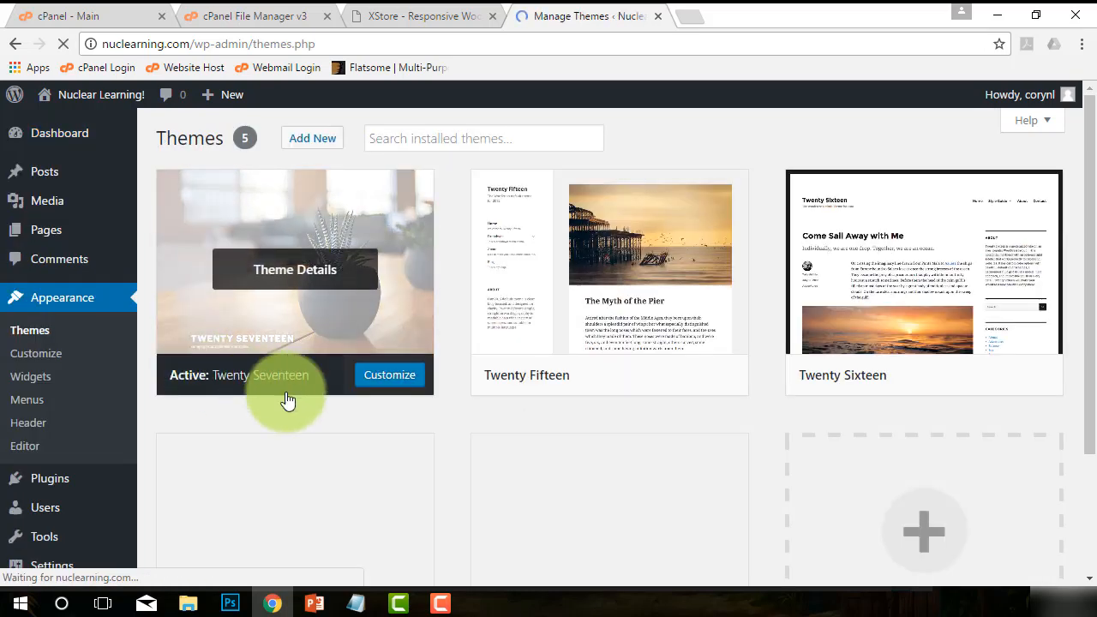
scroll(729, 445, down, 2)
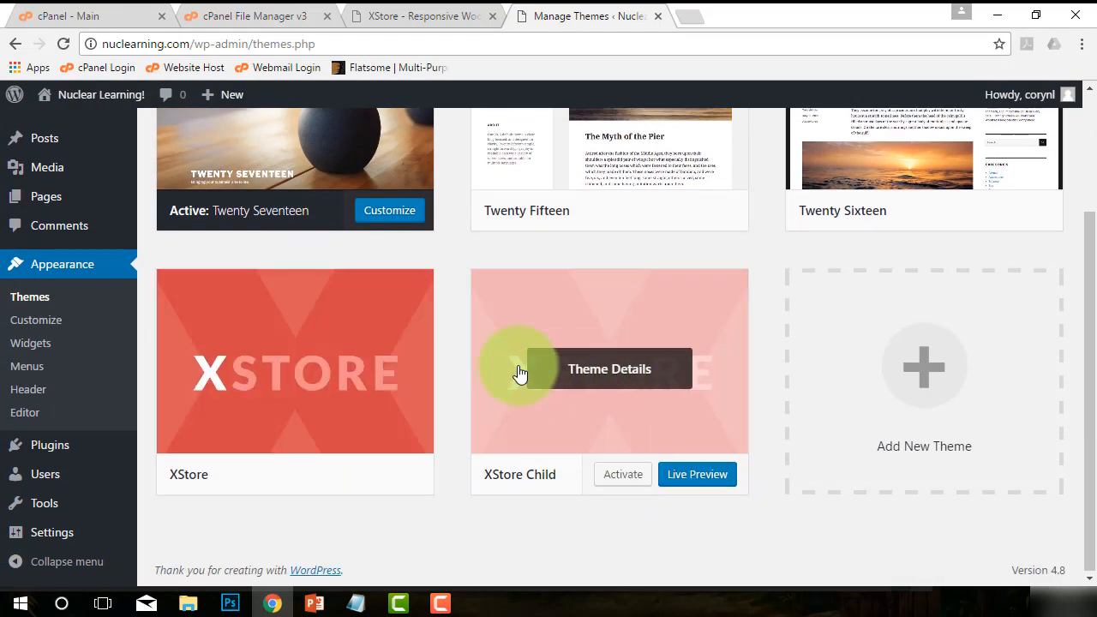
scroll(214, 253, up, 1)
scroll(215, 269, up, 1)
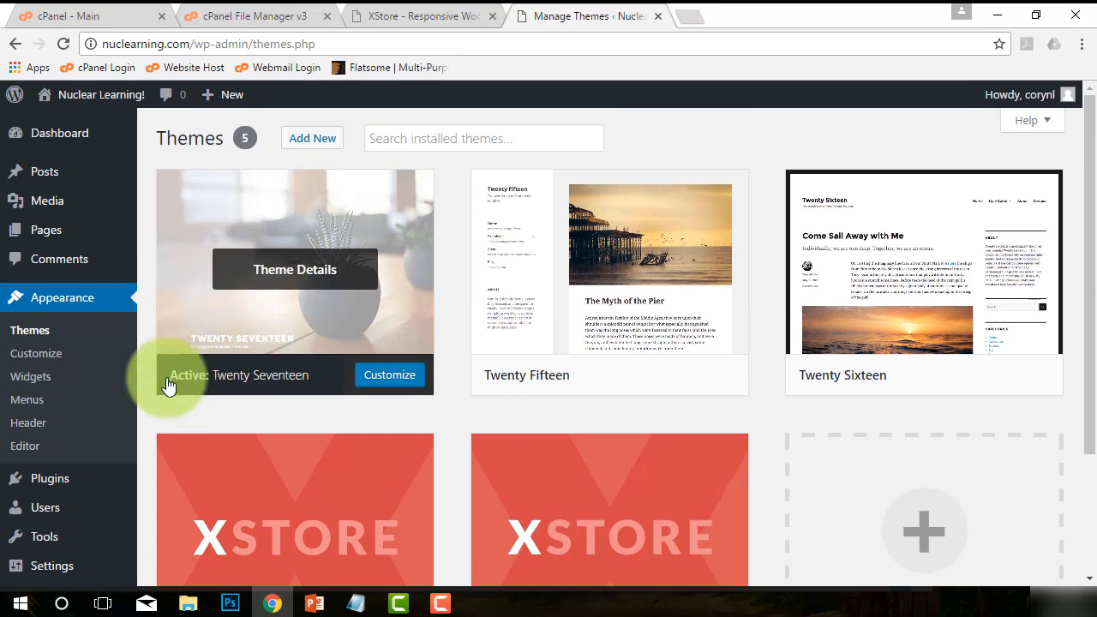
scroll(229, 394, down, 2)
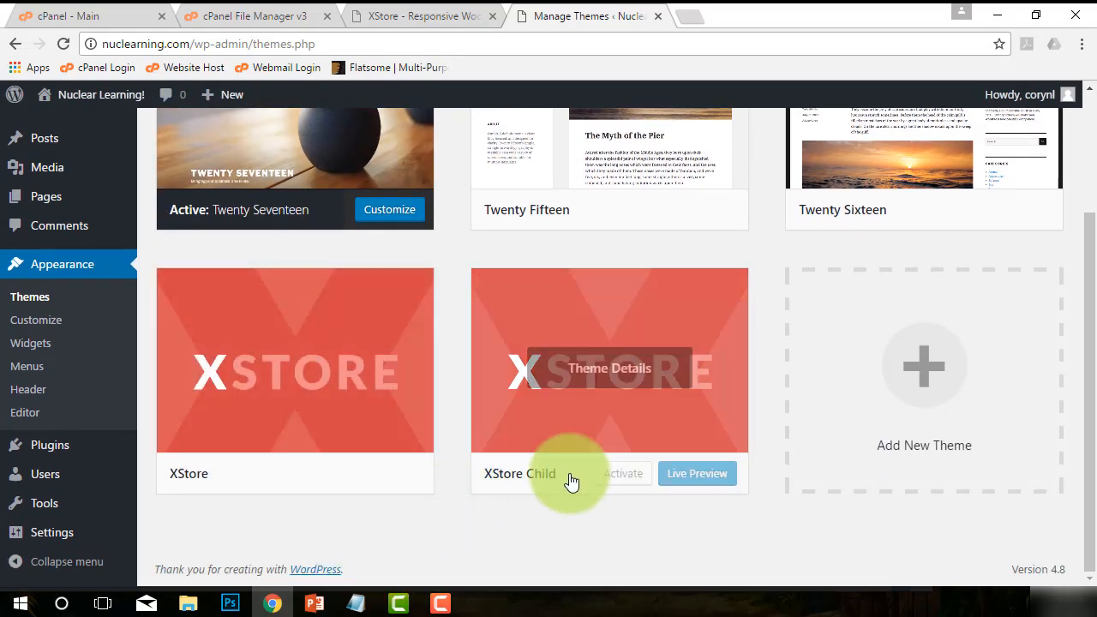
mouse_move(532, 456)
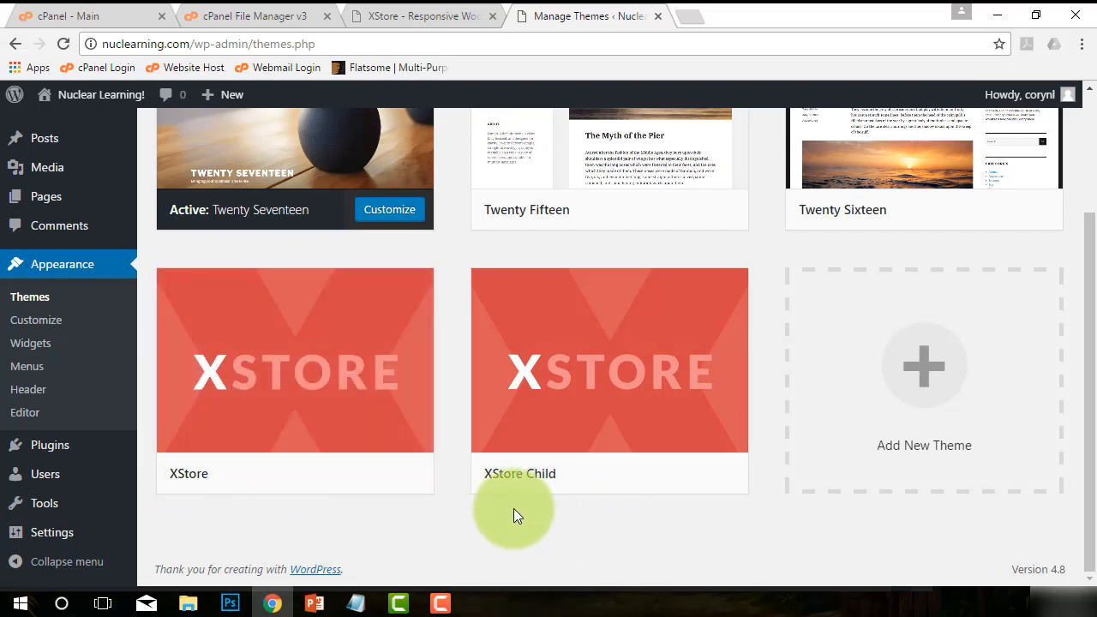
click(614, 474)
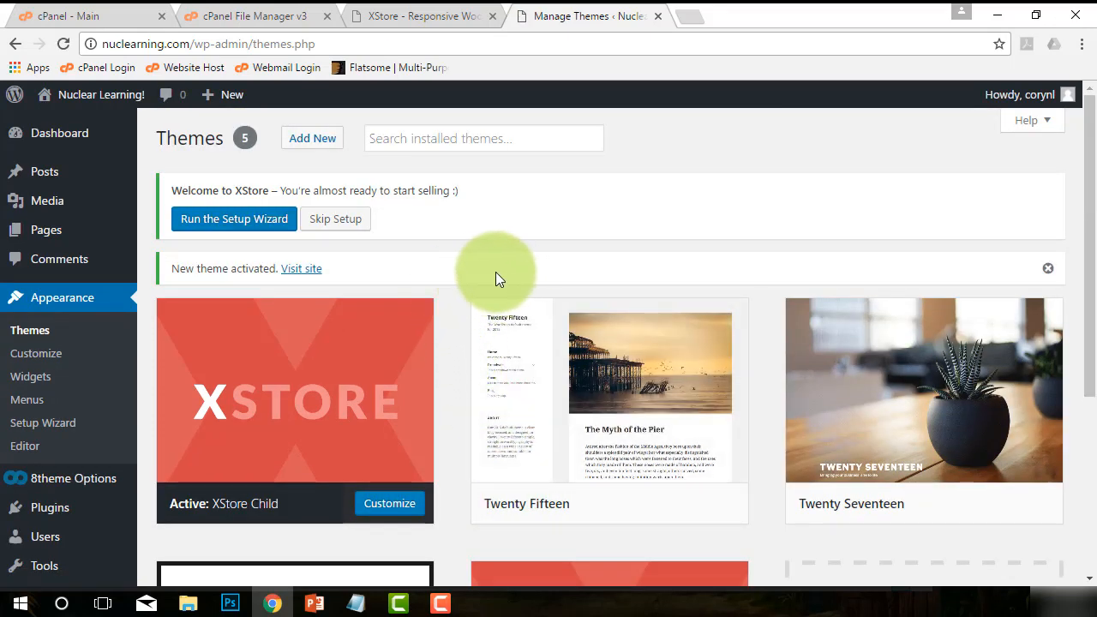
Review the theme update, Demo Content and One Click Installation sections of the XStore documentation and return to the server's themes folder listing.
mouse_move(363, 342)
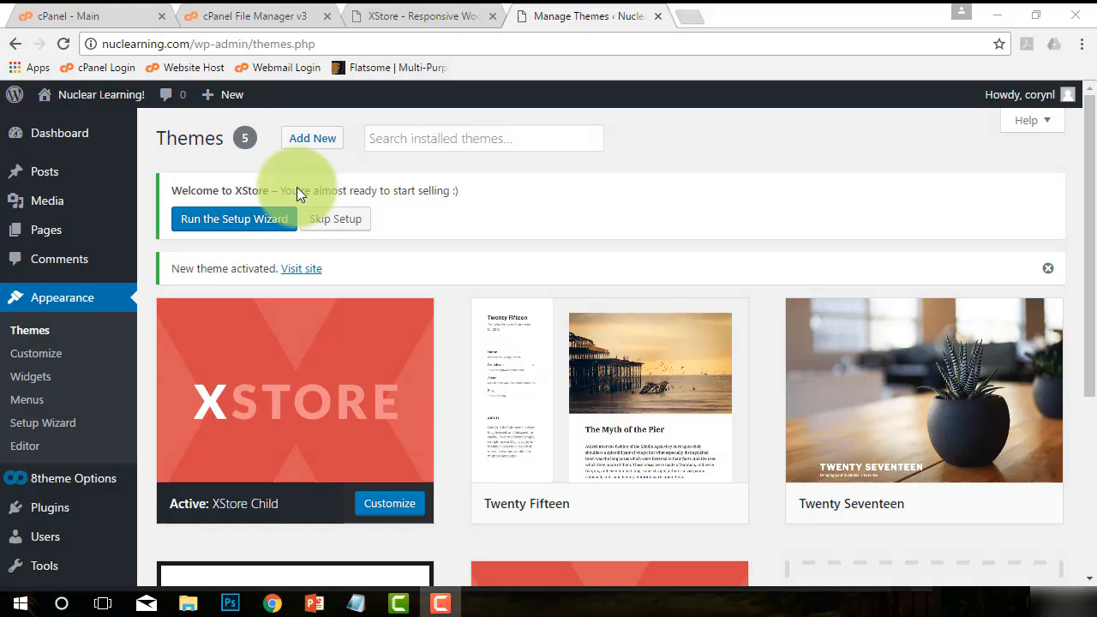
click(437, 14)
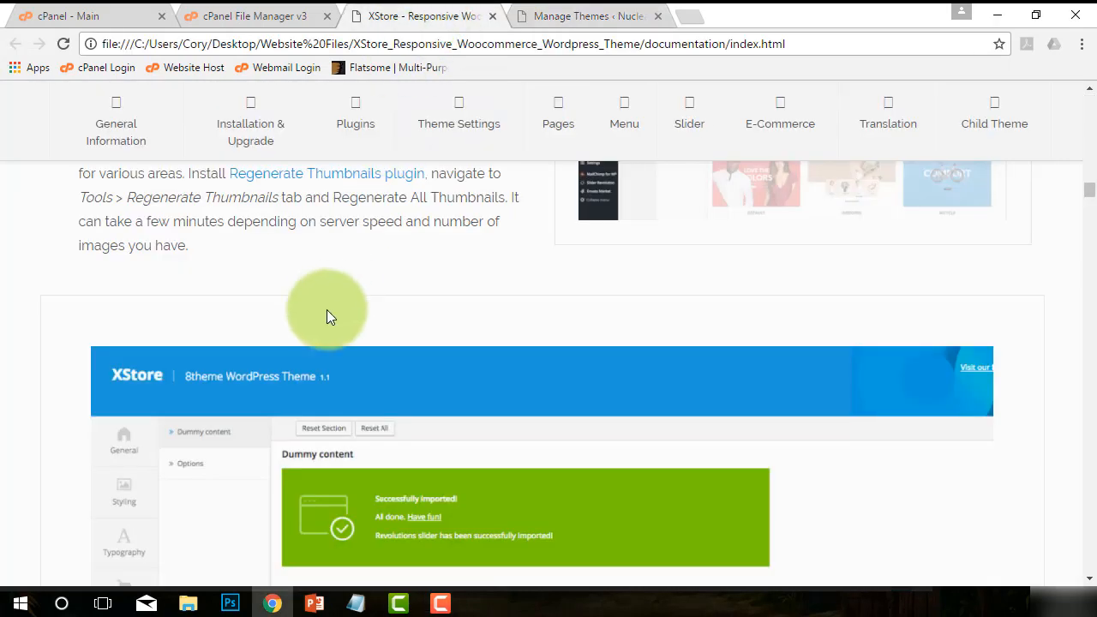
scroll(331, 299, up, 3)
scroll(331, 299, up, 5)
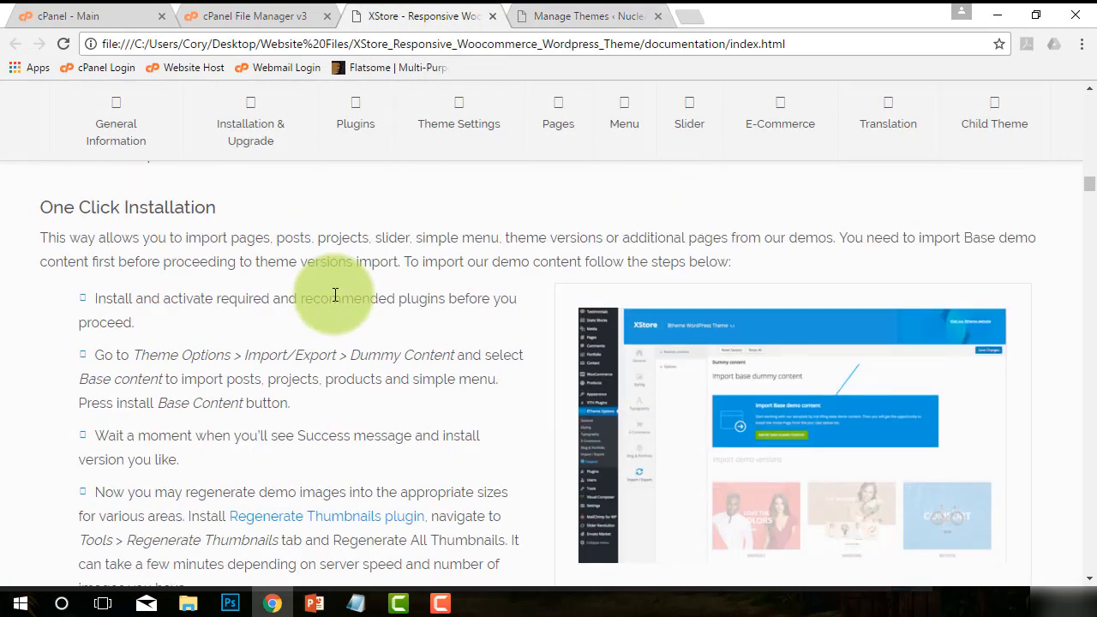
scroll(331, 299, up, 5)
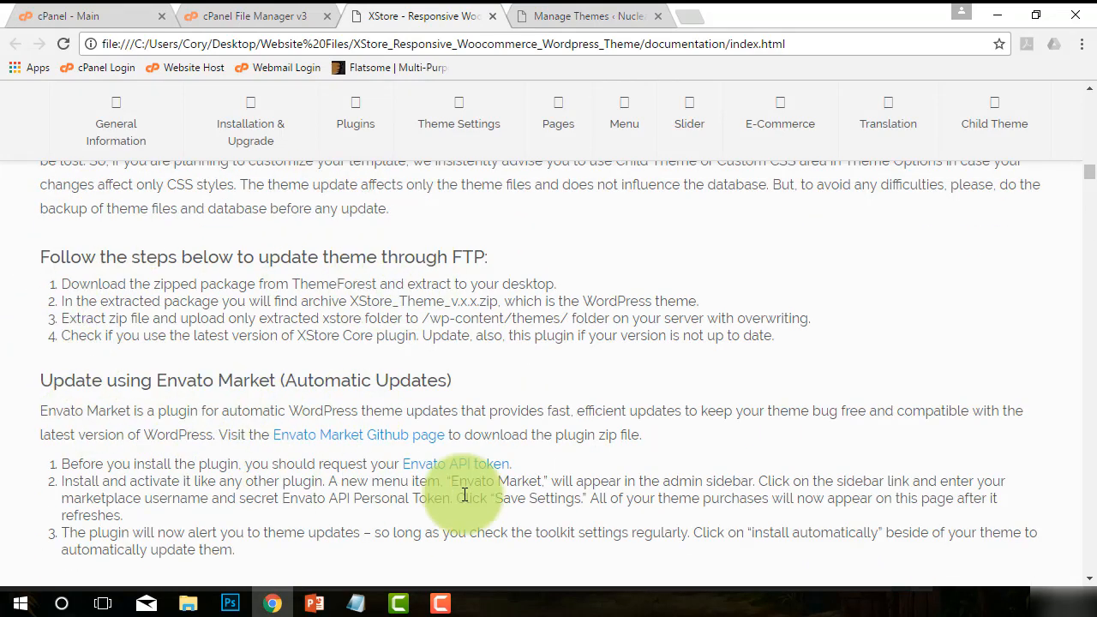
scroll(600, 359, down, 1)
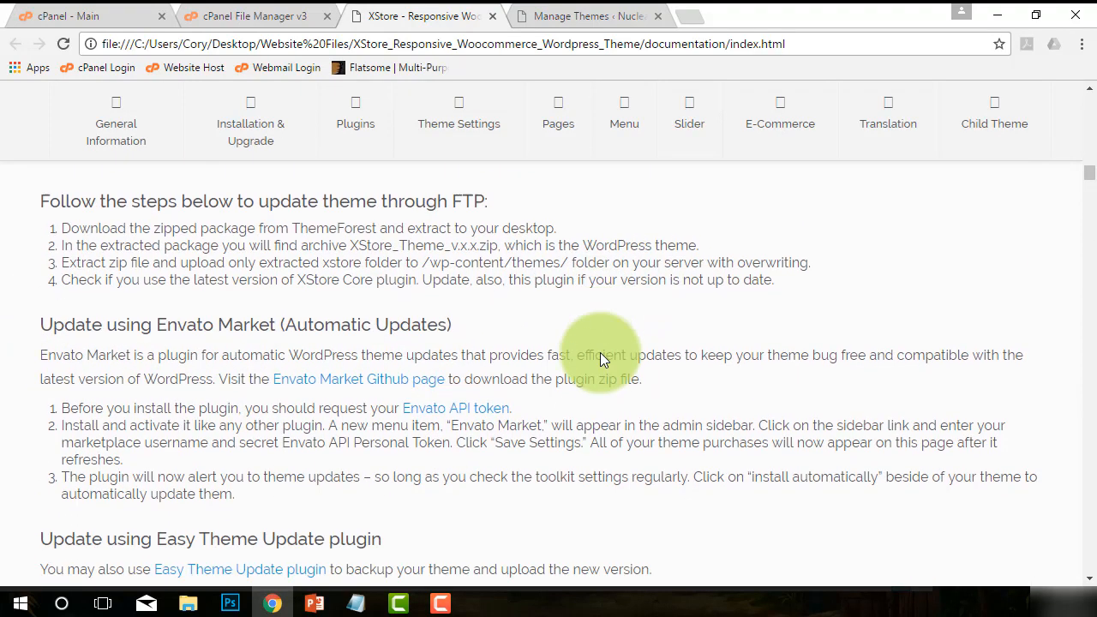
scroll(600, 356, down, 3)
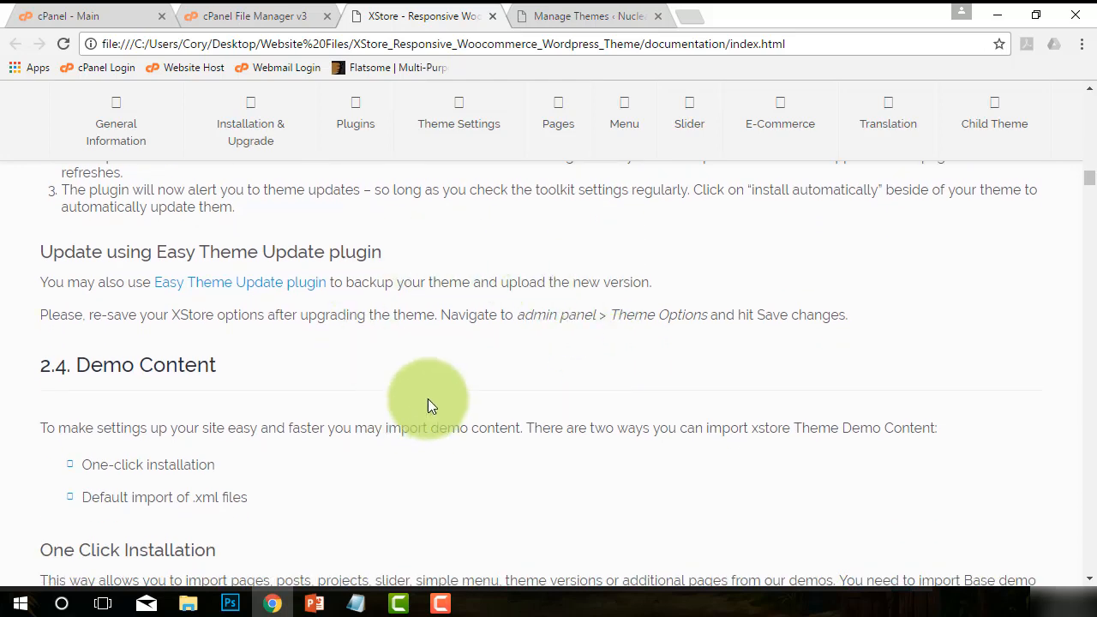
click(276, 14)
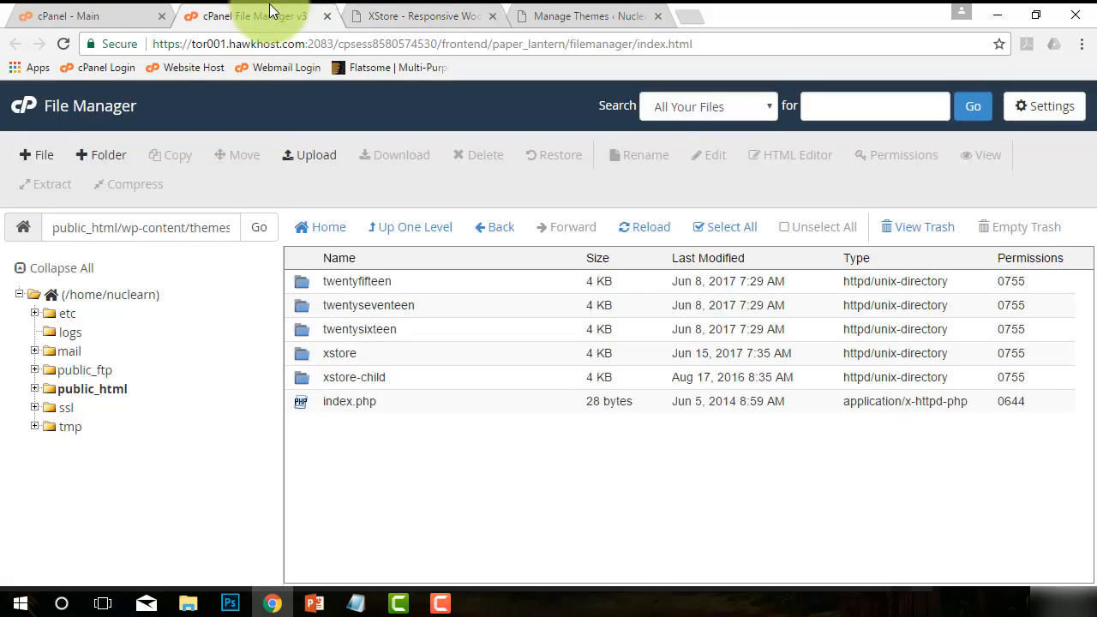
Return to the WordPress Themes page and run the XStore Setup Wizard.
click(583, 14)
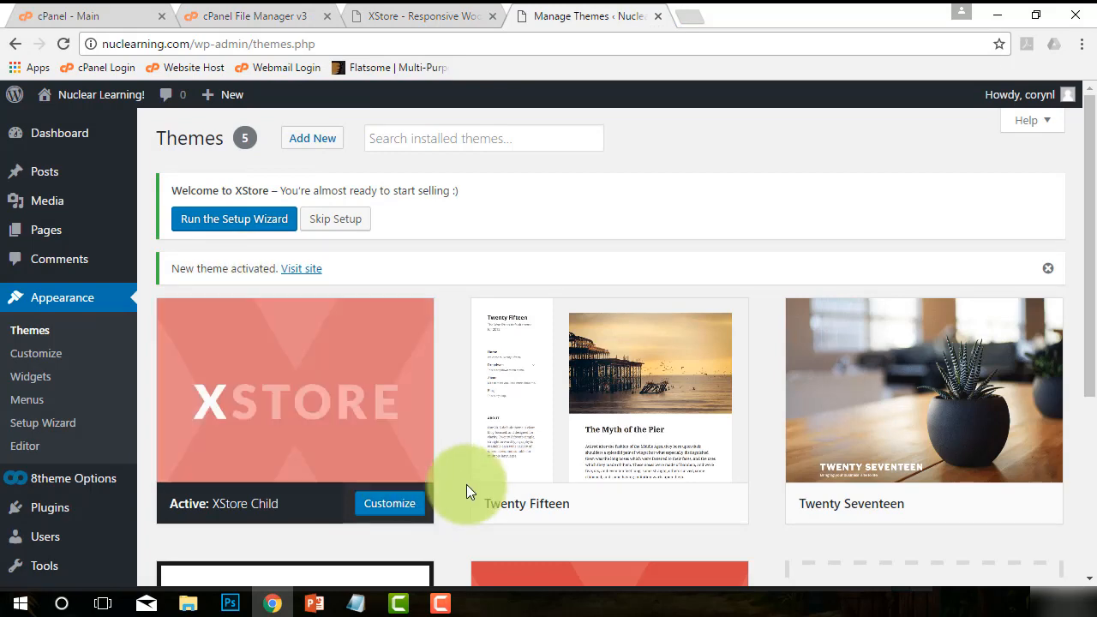
scroll(467, 484, down, 2)
scroll(219, 425, up, 2)
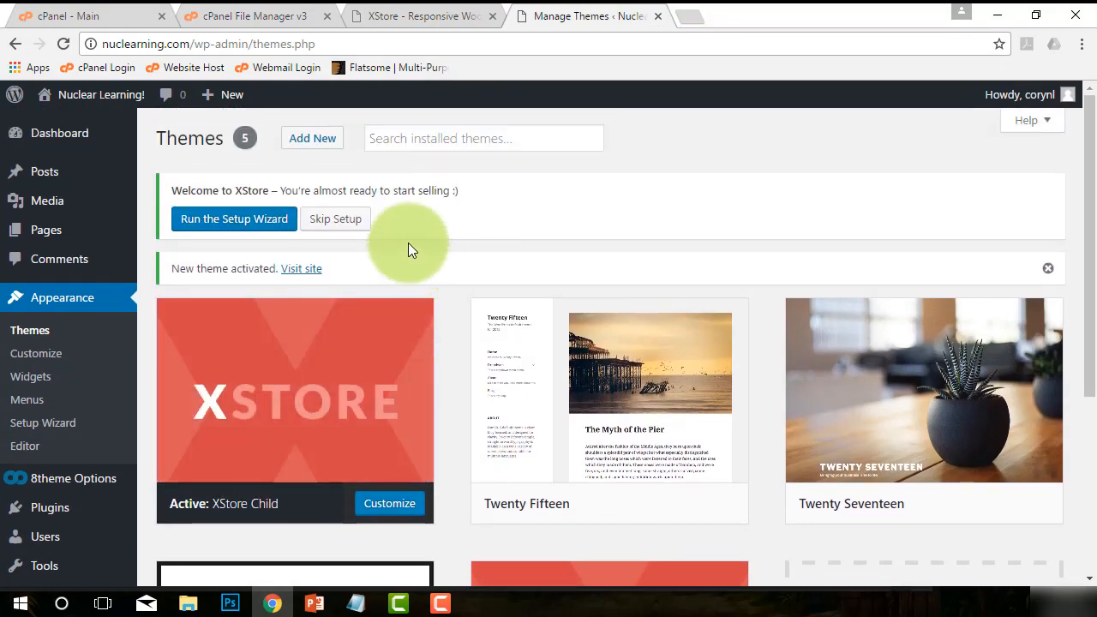
click(214, 221)
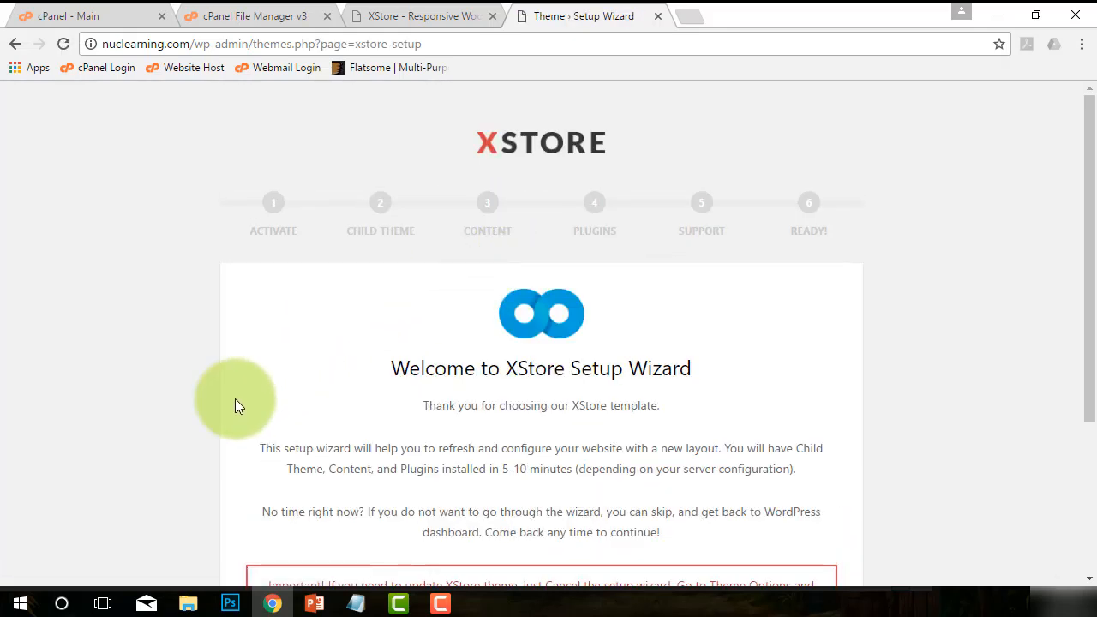
Read through the XStore Setup Wizard's welcome page, including the important notice, and begin the setup.
scroll(94, 450, down, 2)
scroll(92, 447, up, 2)
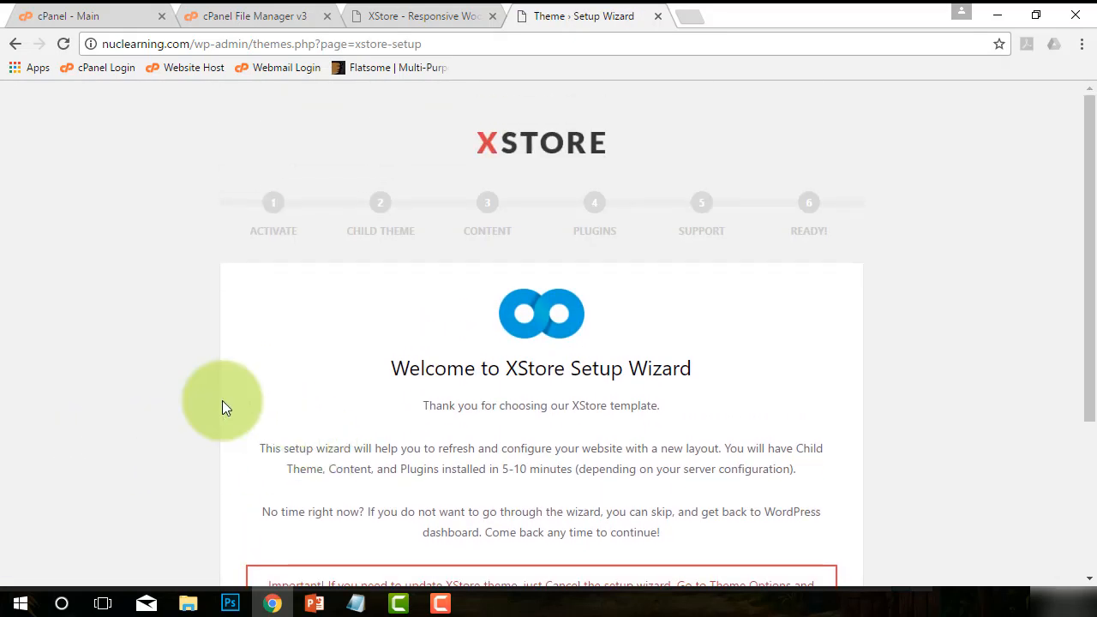
scroll(221, 401, down, 2)
scroll(222, 400, down, 1)
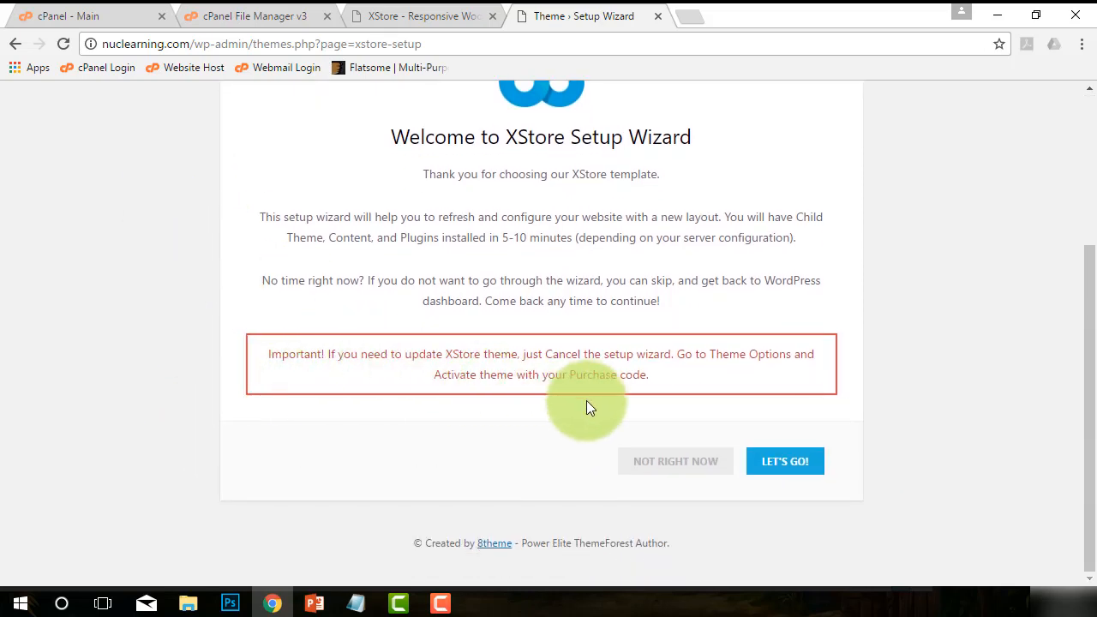
scroll(212, 345, up, 3)
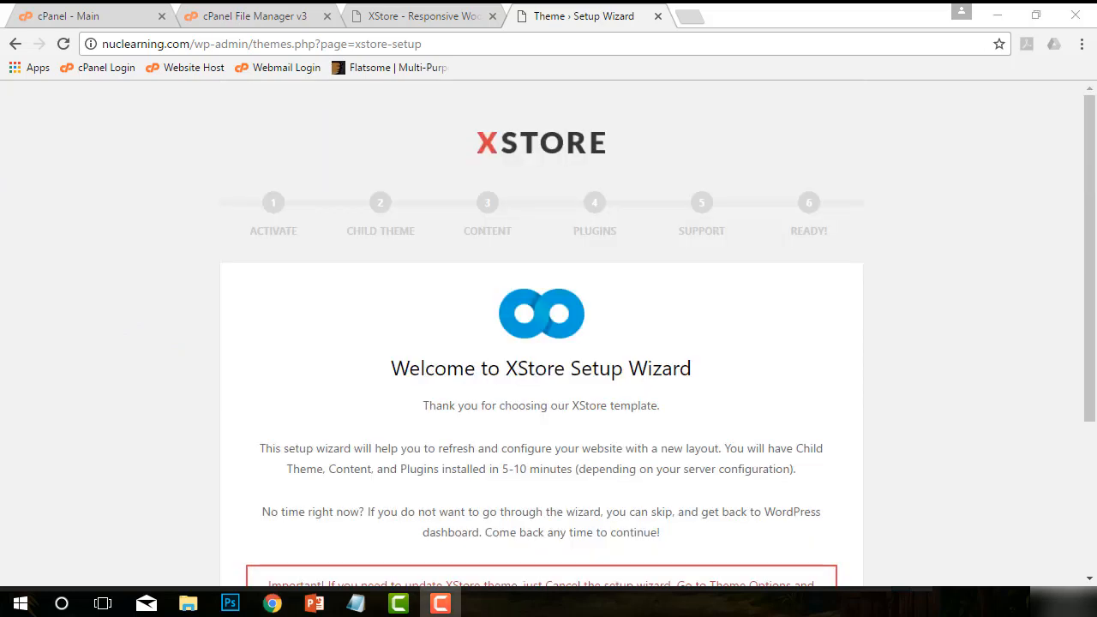
scroll(333, 445, down, 2)
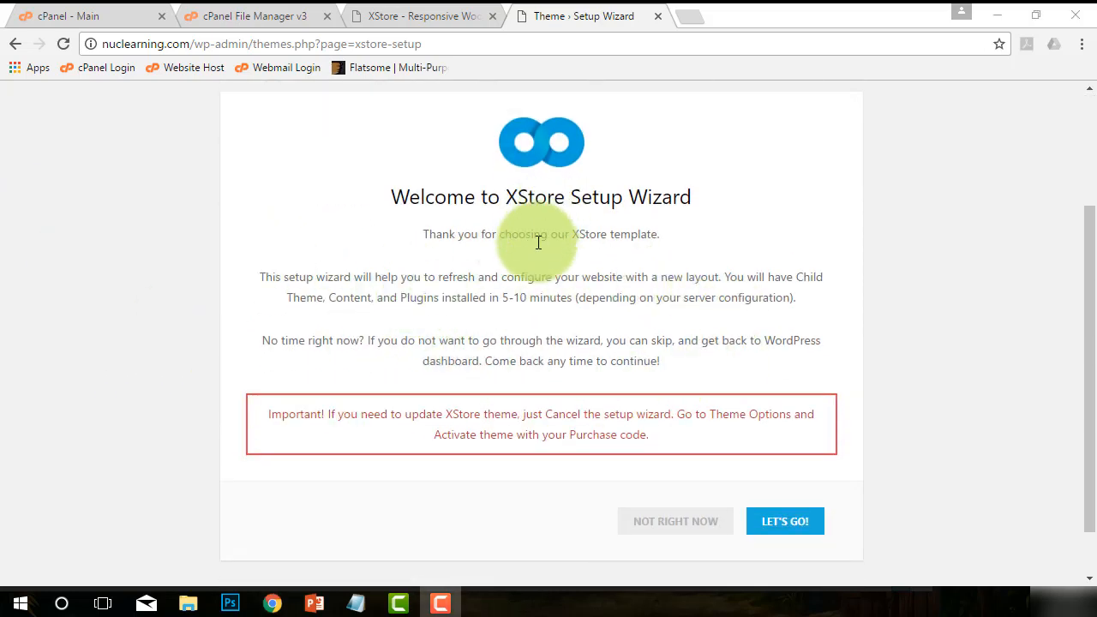
scroll(537, 243, up, 2)
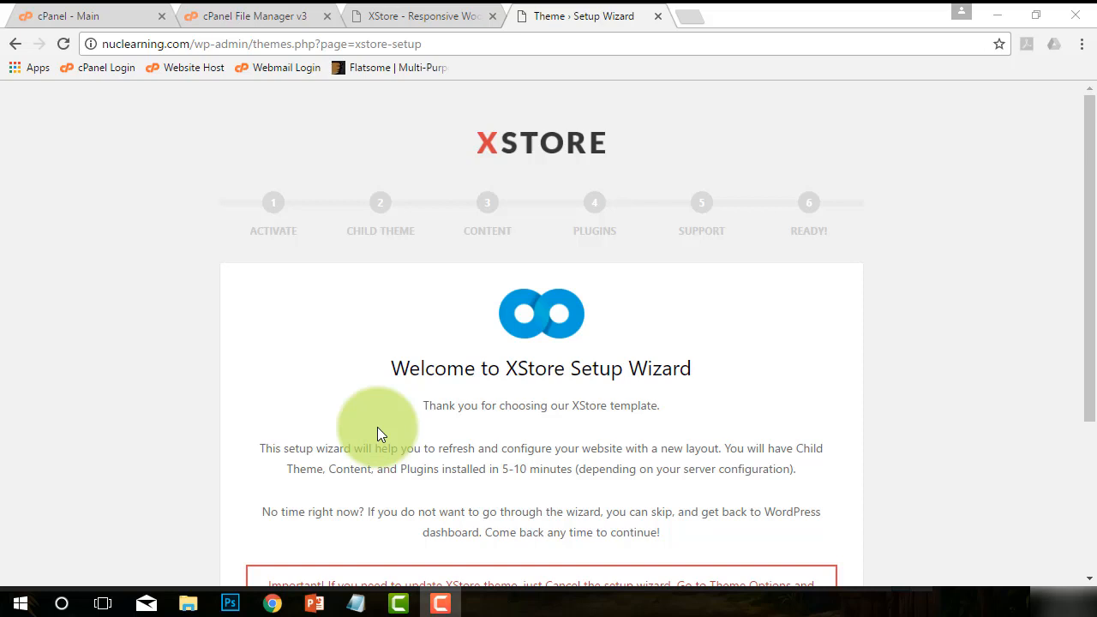
scroll(377, 427, down, 3)
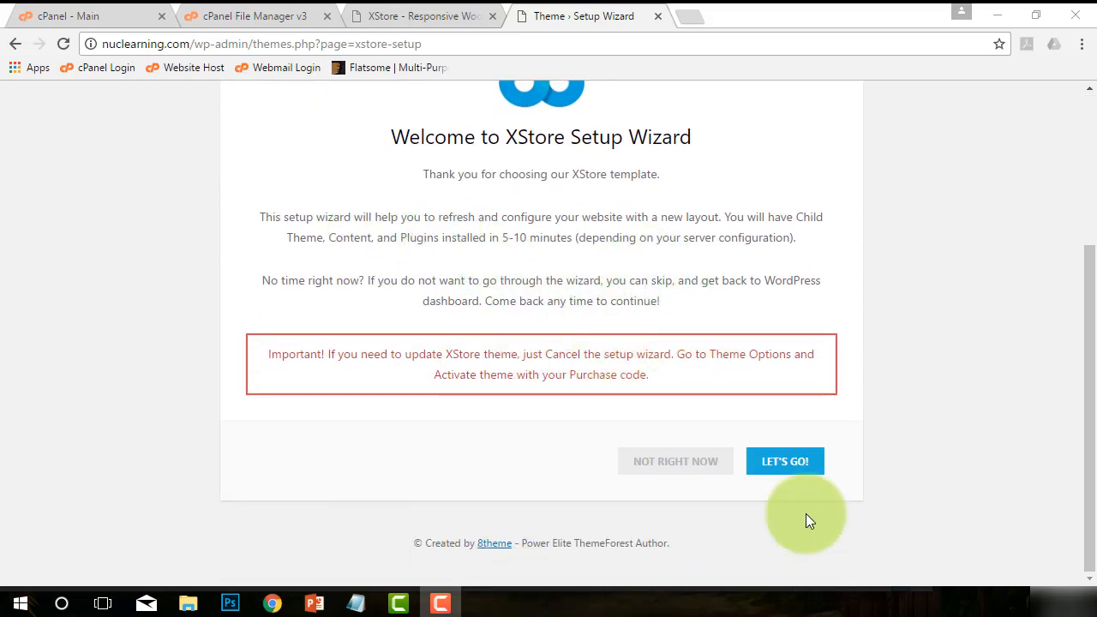
click(773, 474)
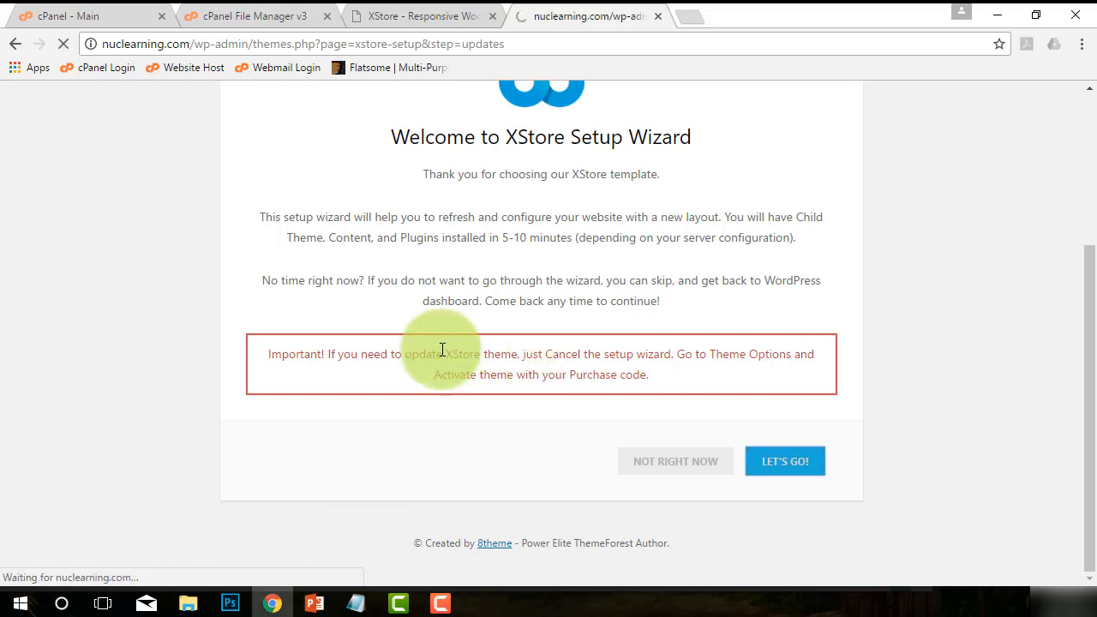
Consult the theme update sections of the XStore documentation, including Envato Market and the Easy Theme Update plugin.
click(410, 13)
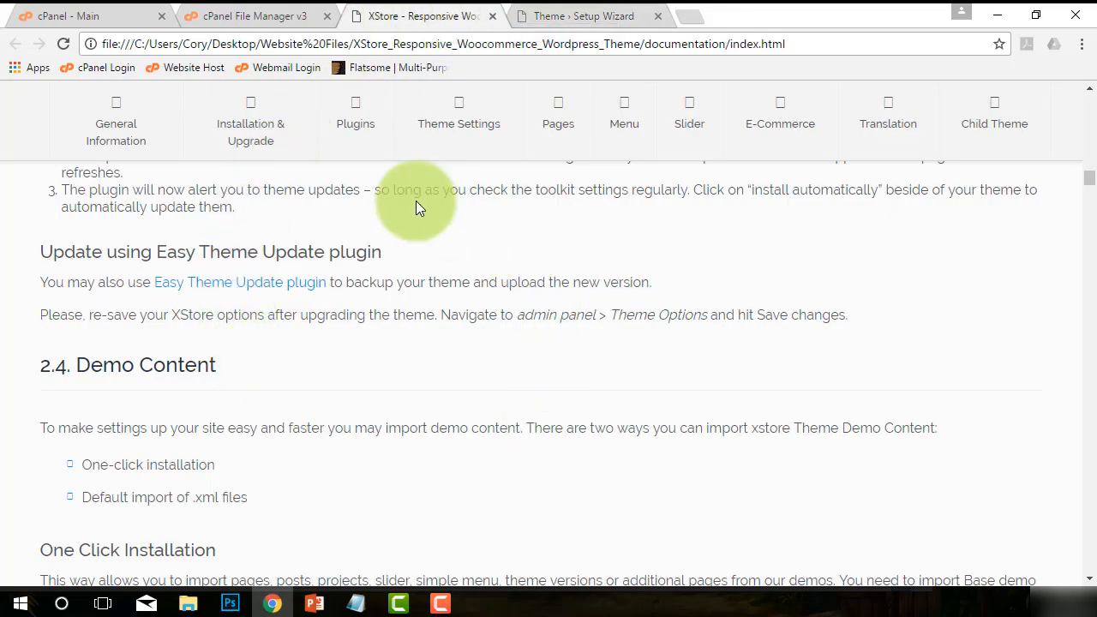
scroll(301, 396, up, 3)
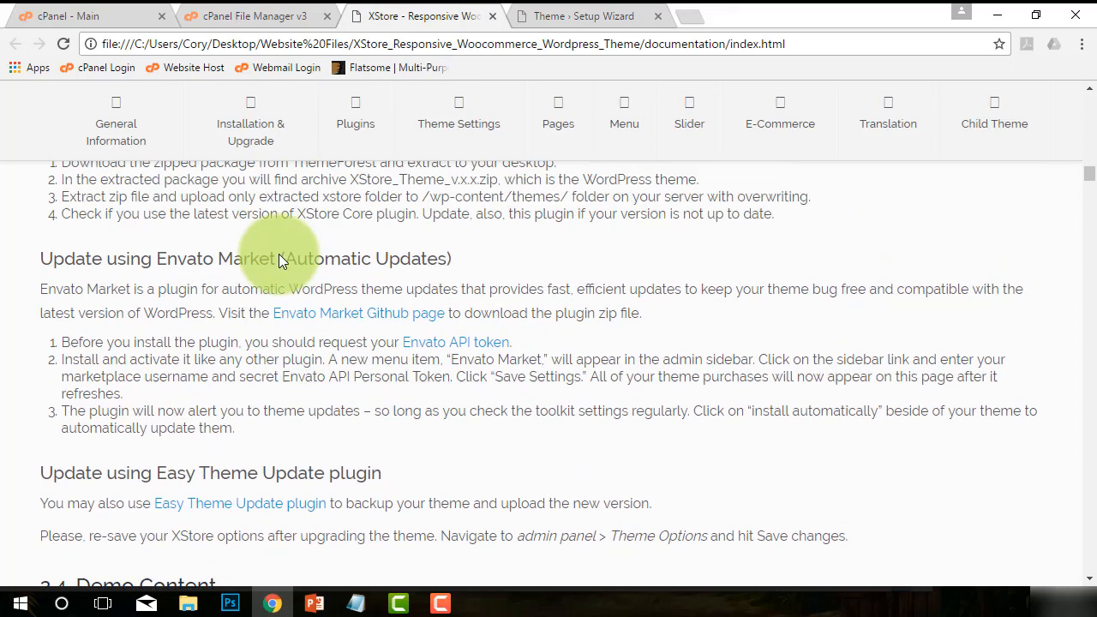
scroll(482, 454, down, 3)
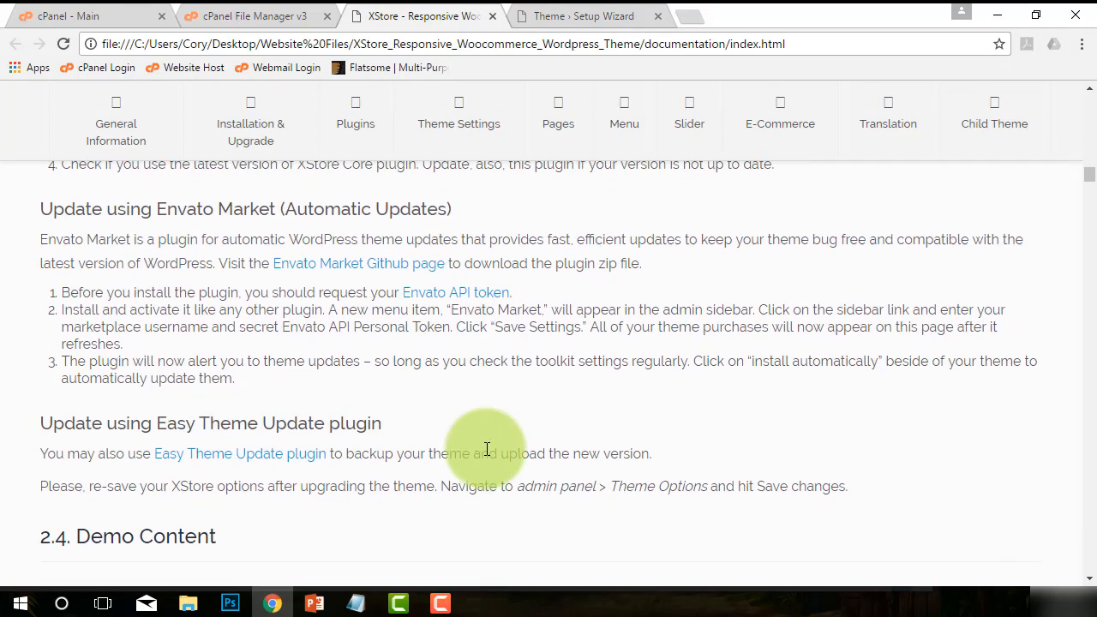
Return to the wizard's Activate step and review its instructions for finding the theme's purchase code.
click(570, 14)
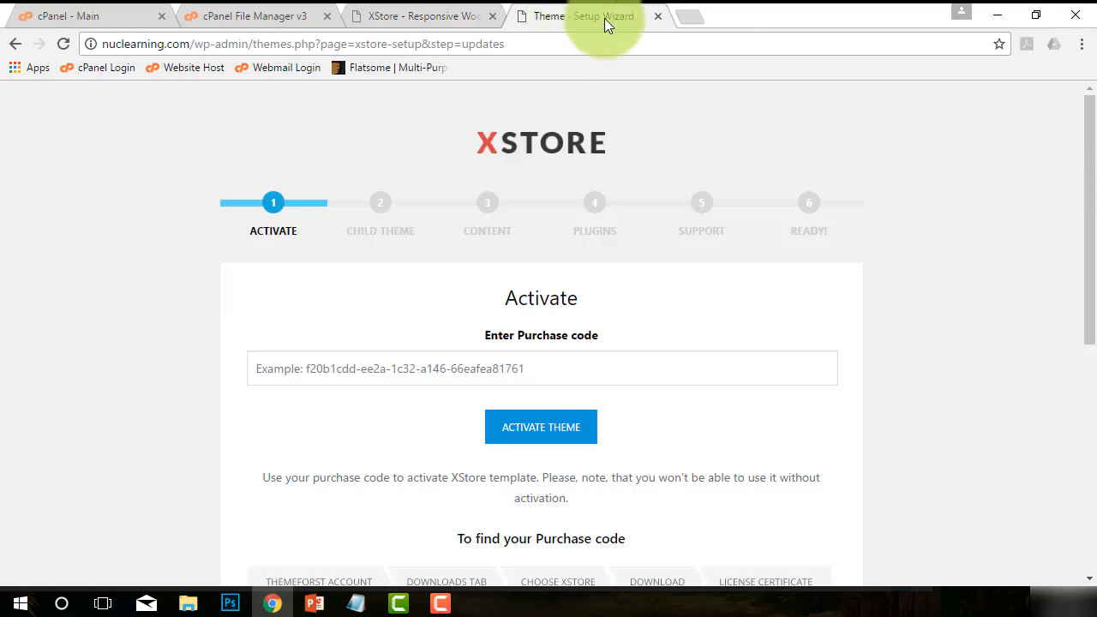
scroll(280, 463, down, 2)
scroll(281, 461, down, 3)
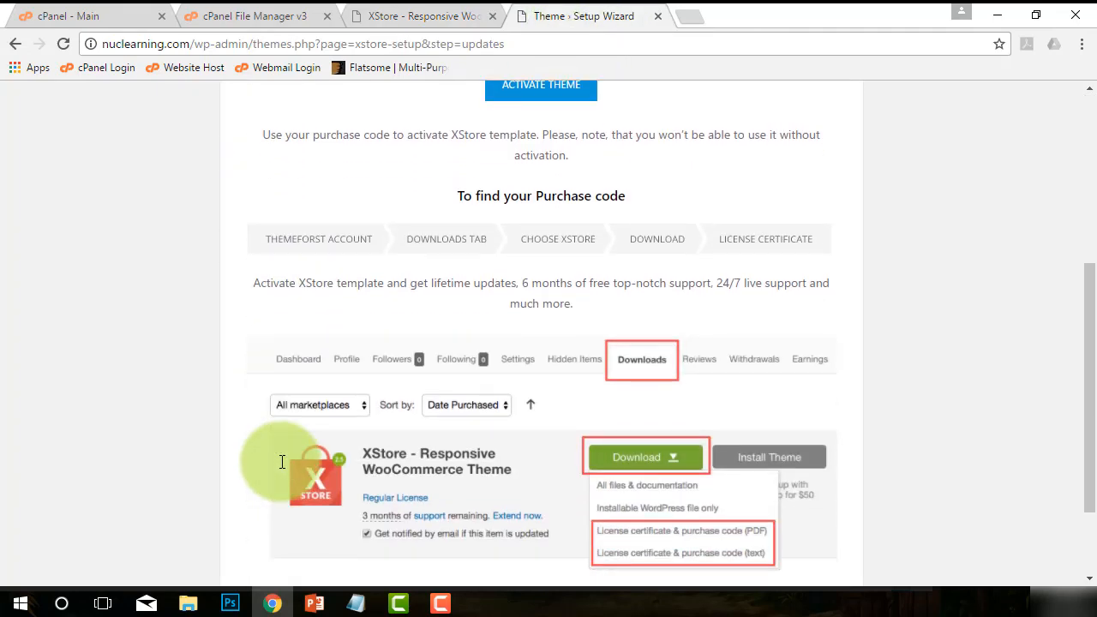
scroll(277, 459, up, 3)
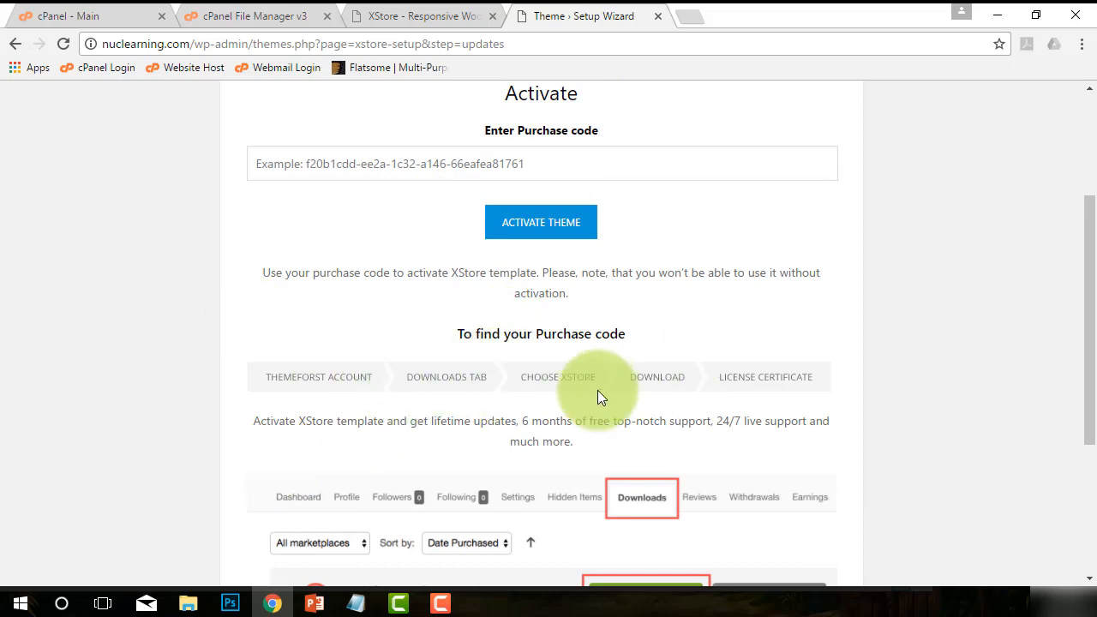
scroll(596, 390, up, 2)
click(284, 369)
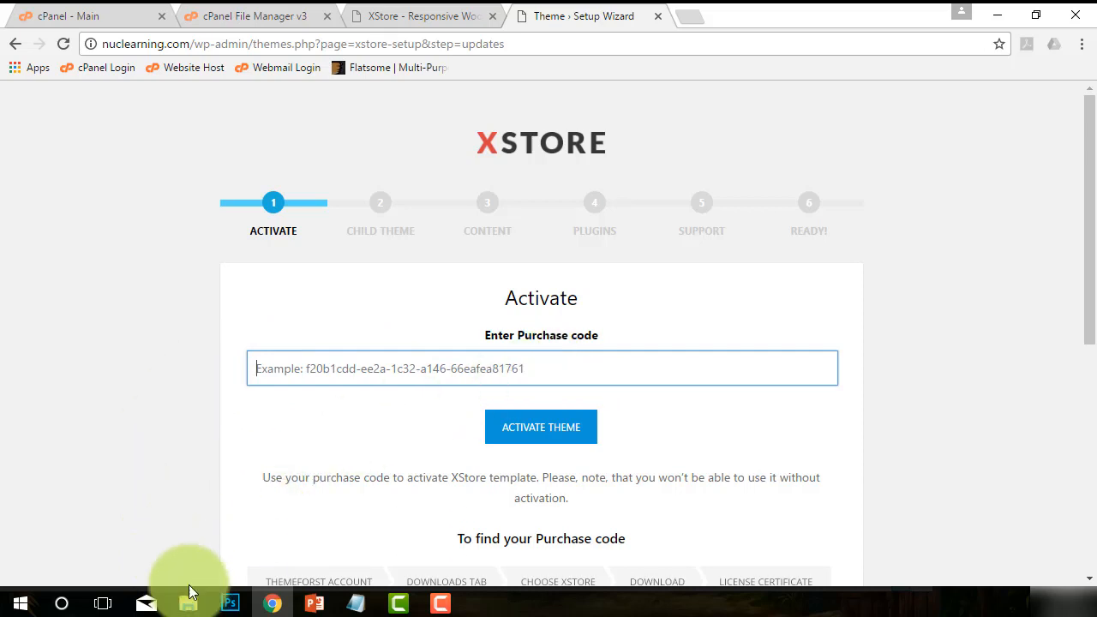
click(202, 428)
scroll(204, 420, down, 2)
scroll(205, 420, down, 4)
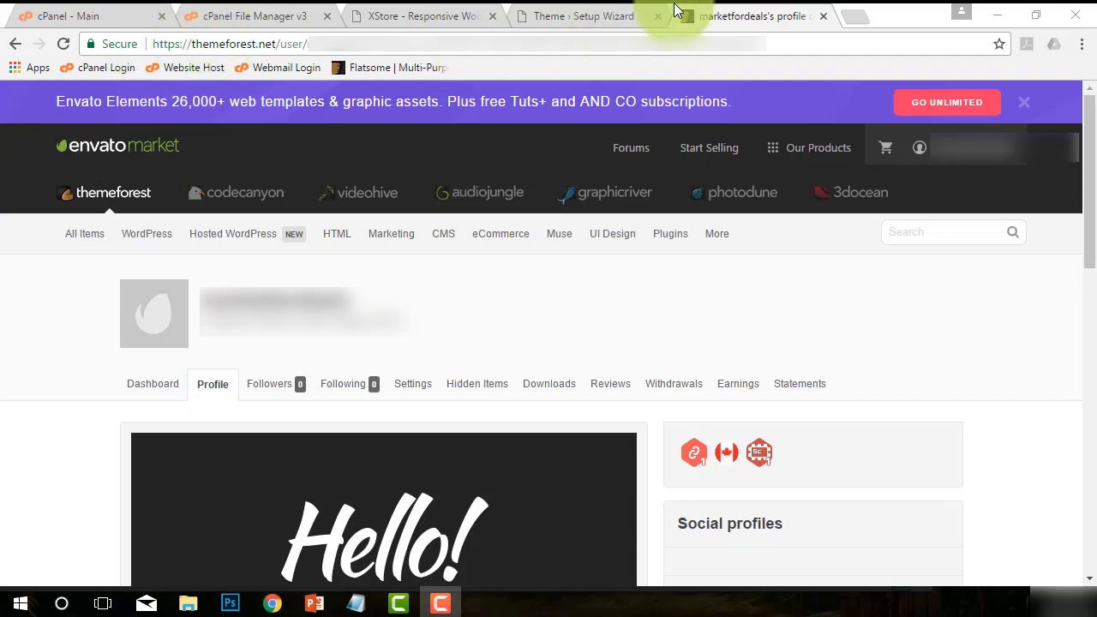
Open the Downloads page of the ThemeForest account at themeforest.net.
drag(154, 42, 263, 40)
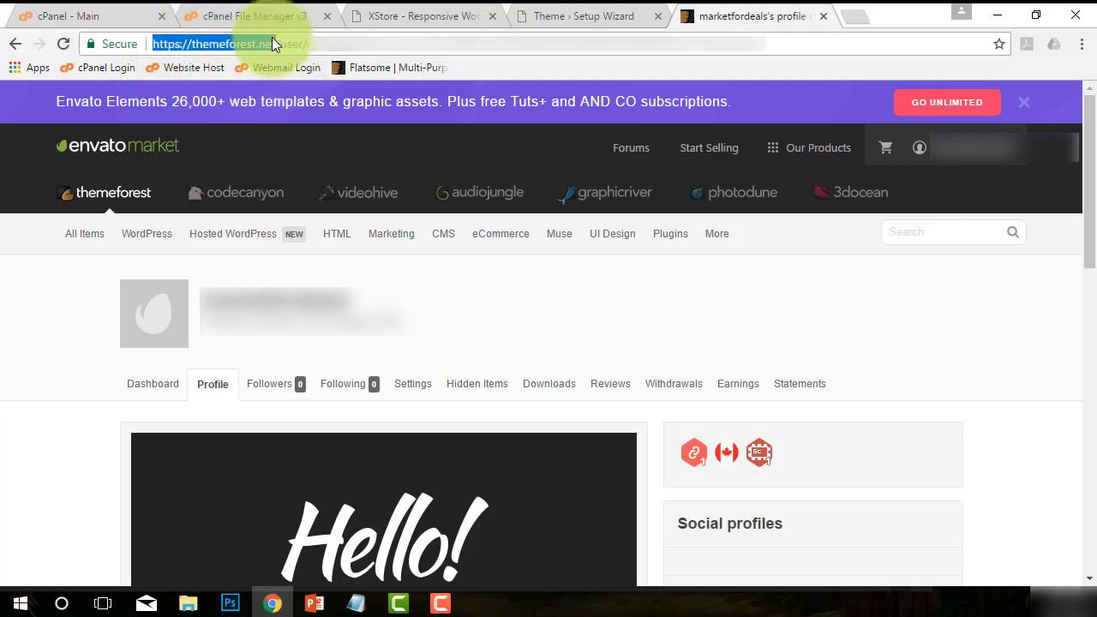
drag(276, 41, 193, 47)
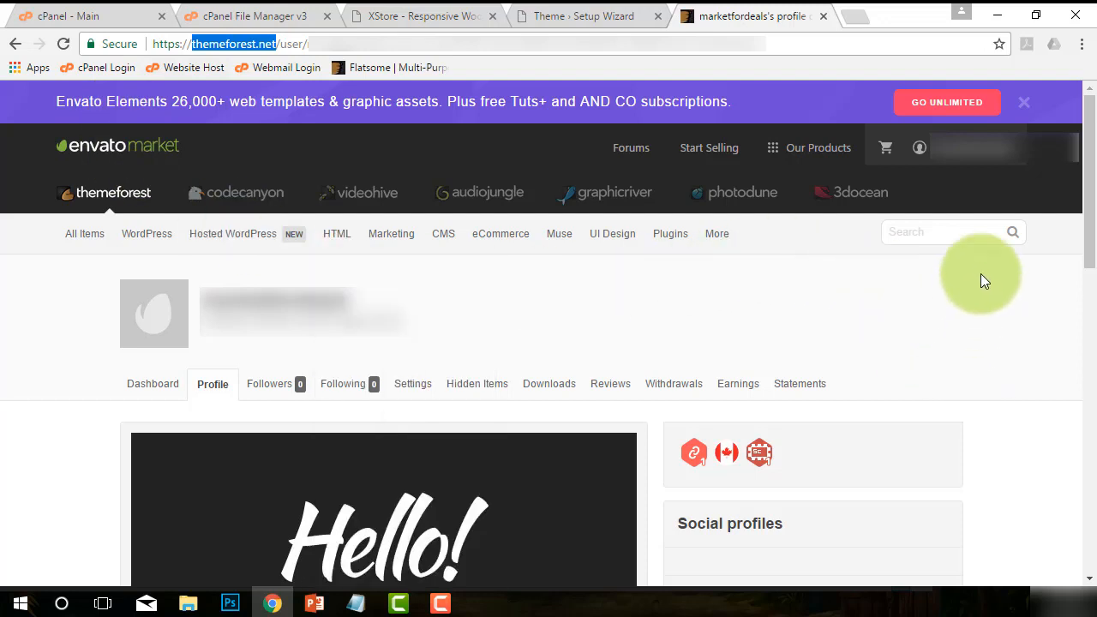
click(968, 162)
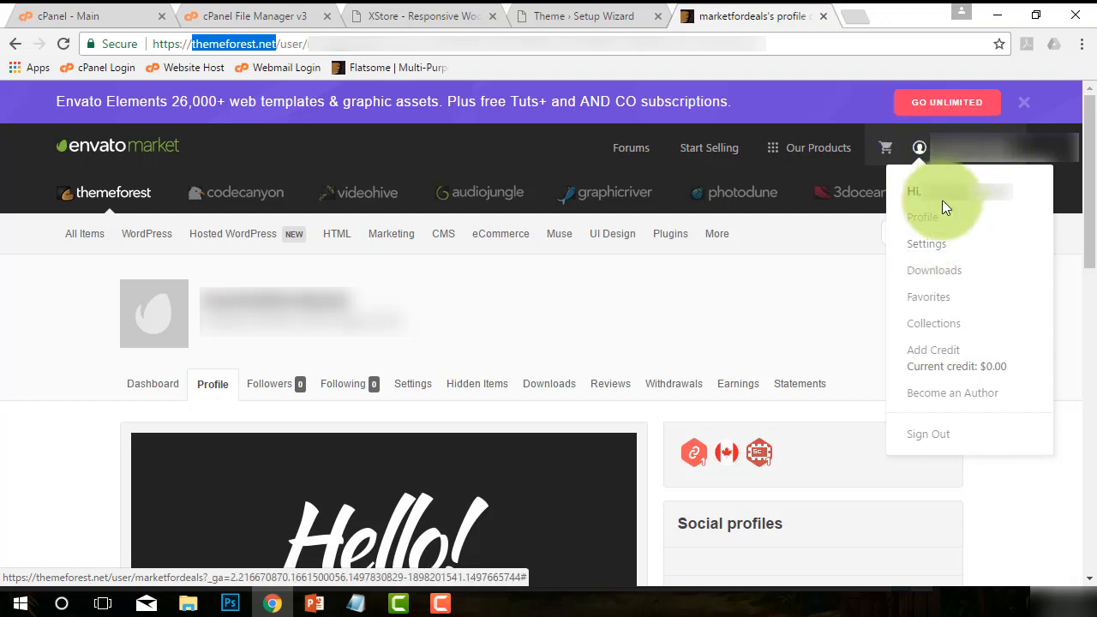
click(937, 281)
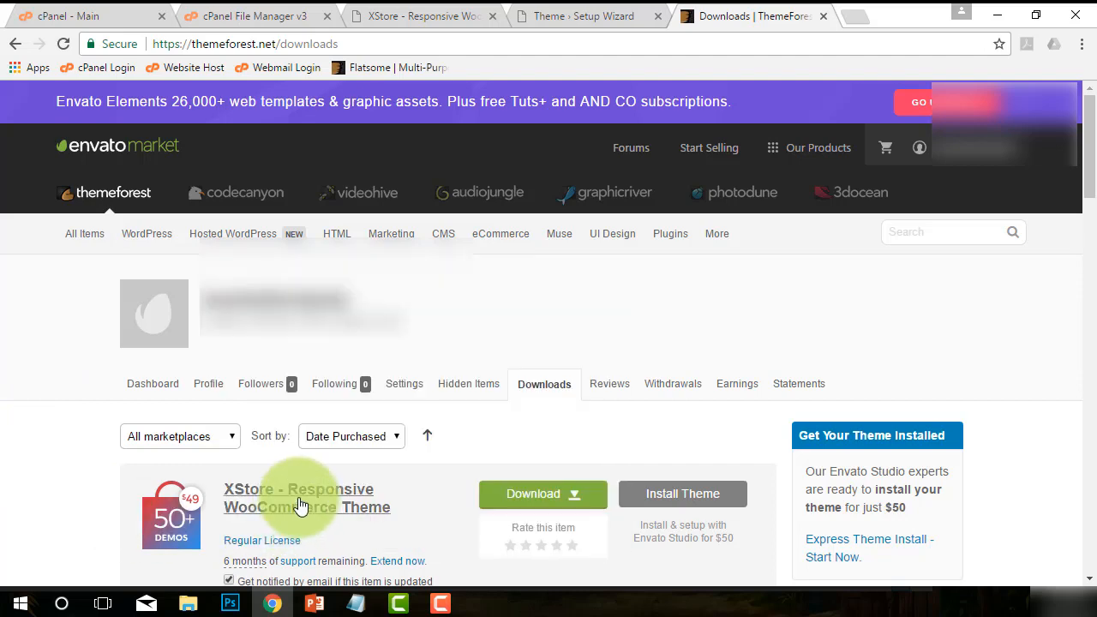
Download the XStore theme's license certificate and purchase code as a PDF and open the file.
mouse_move(180, 514)
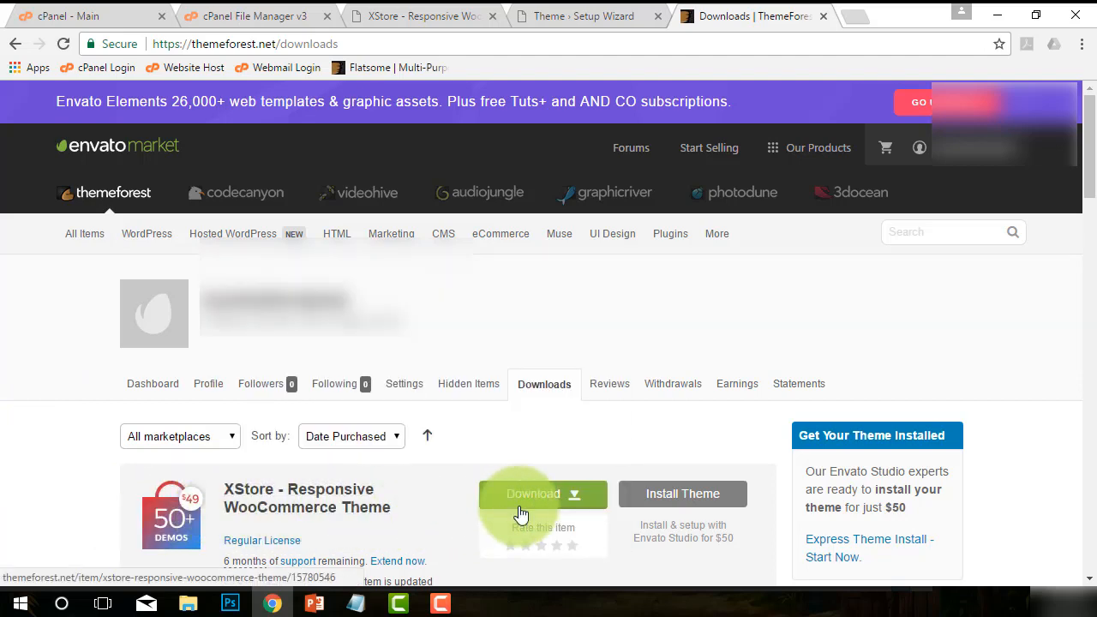
click(578, 504)
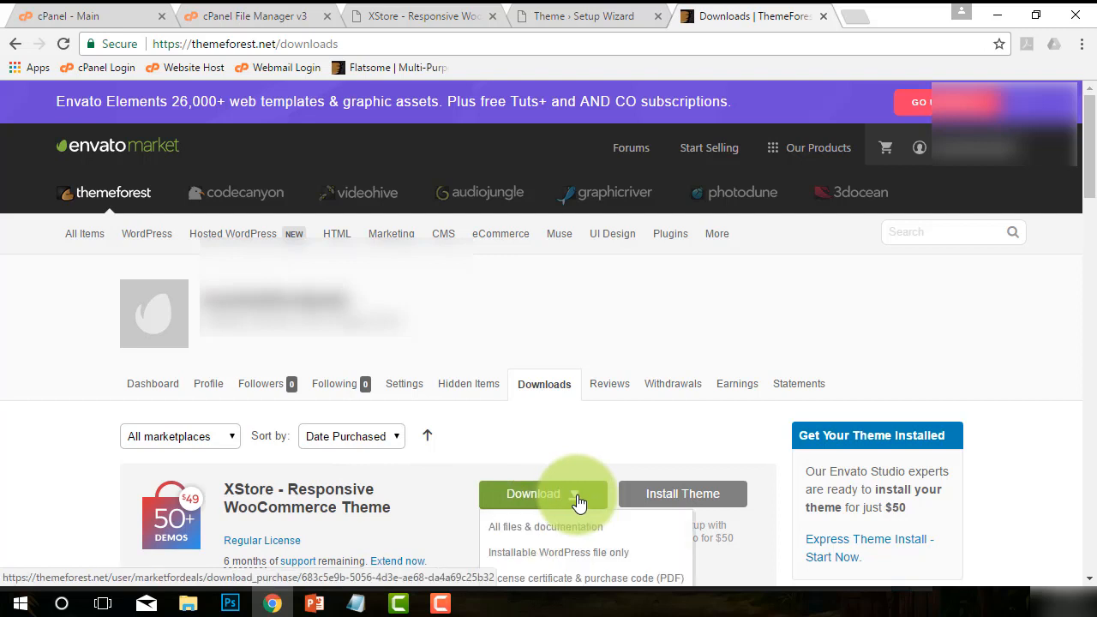
scroll(580, 504, down, 1)
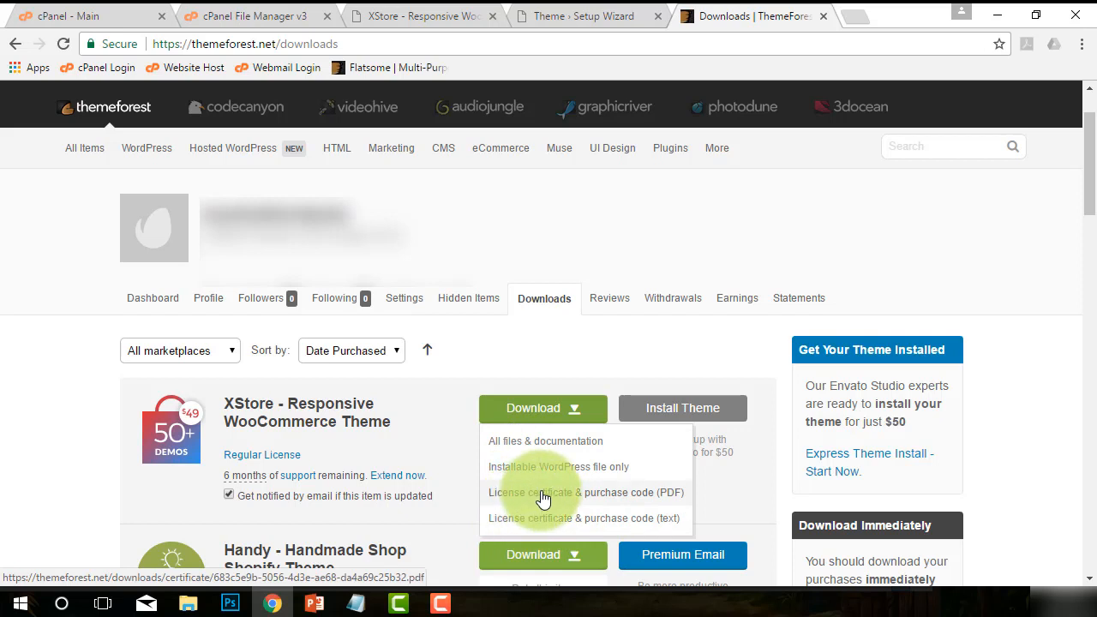
click(542, 494)
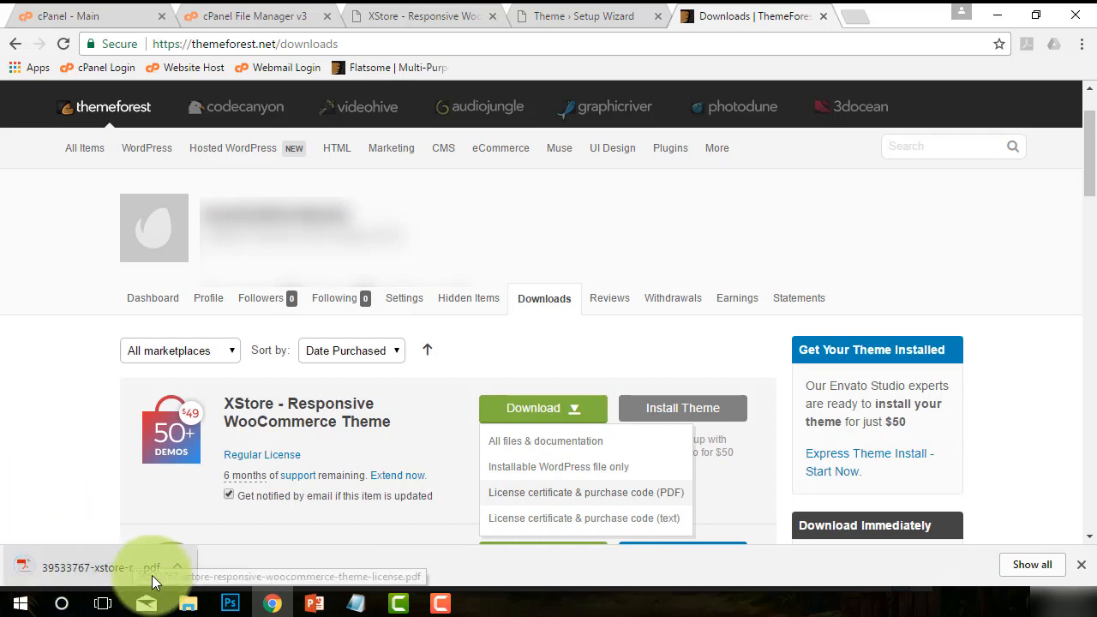
click(55, 570)
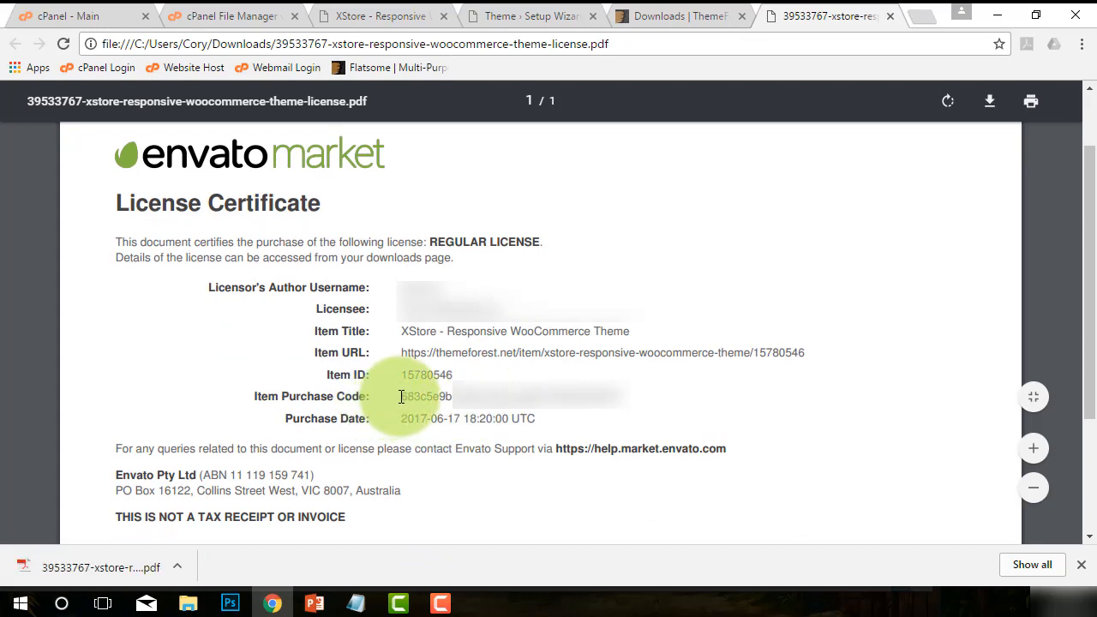
Copy the item purchase code from the license certificate.
drag(402, 396, 626, 396)
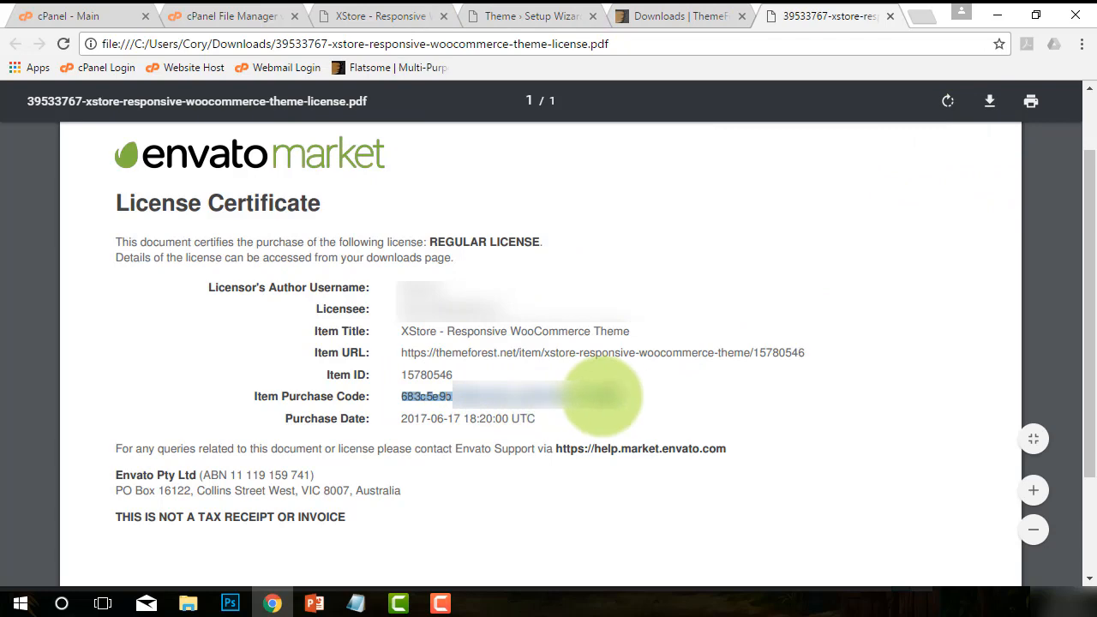
right_click(604, 399)
click(631, 409)
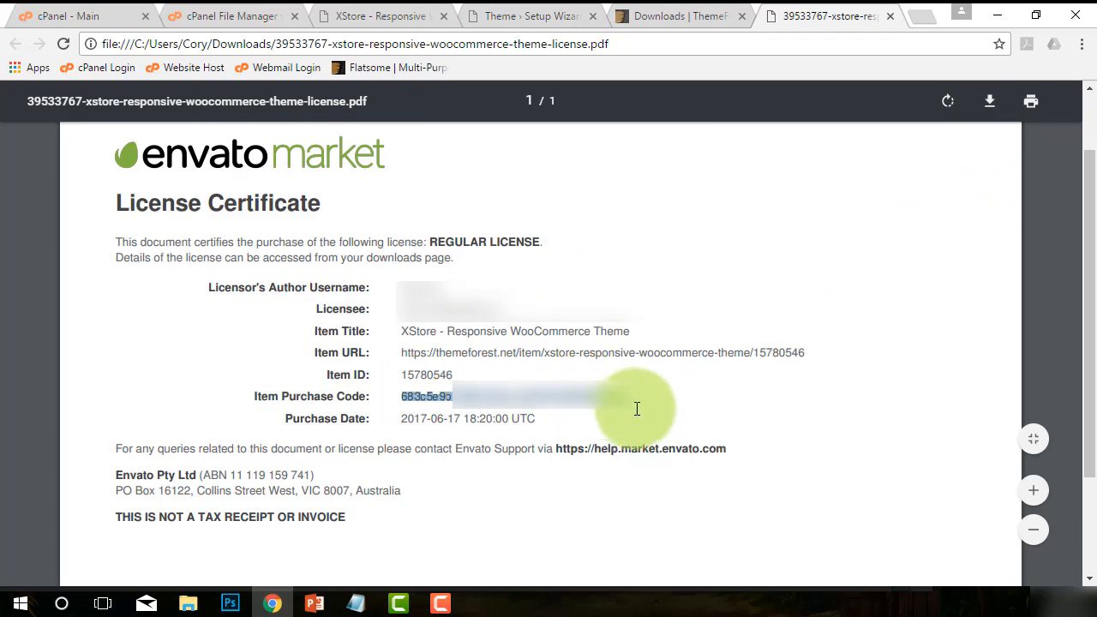
Paste the purchase code into the setup wizard's Activate step and activate the XStore theme.
click(493, 12)
click(525, 163)
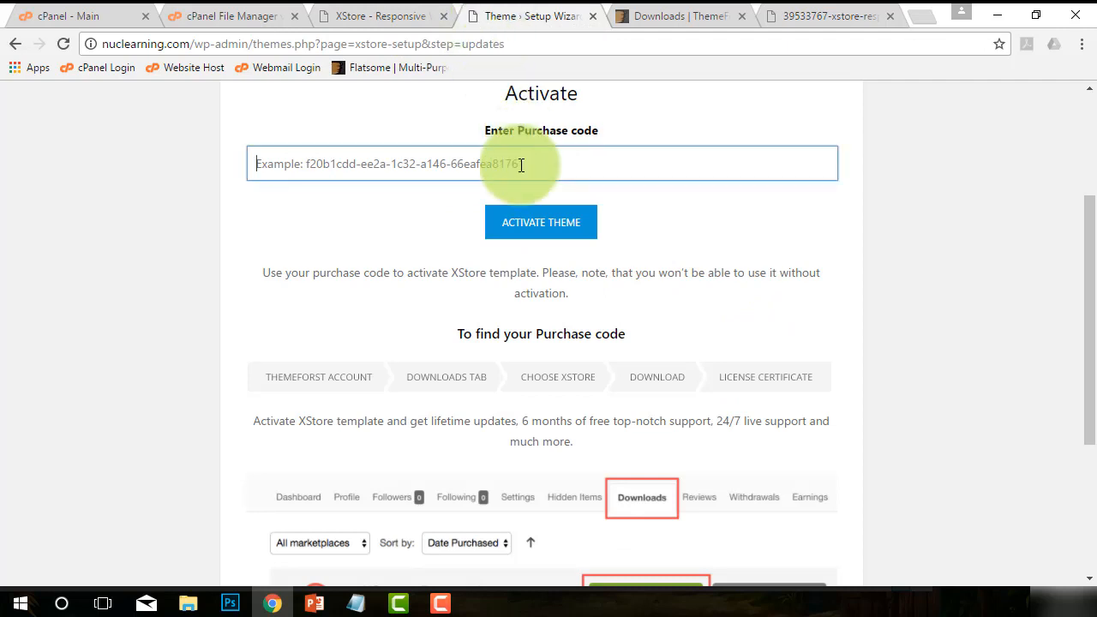
right_click(366, 168)
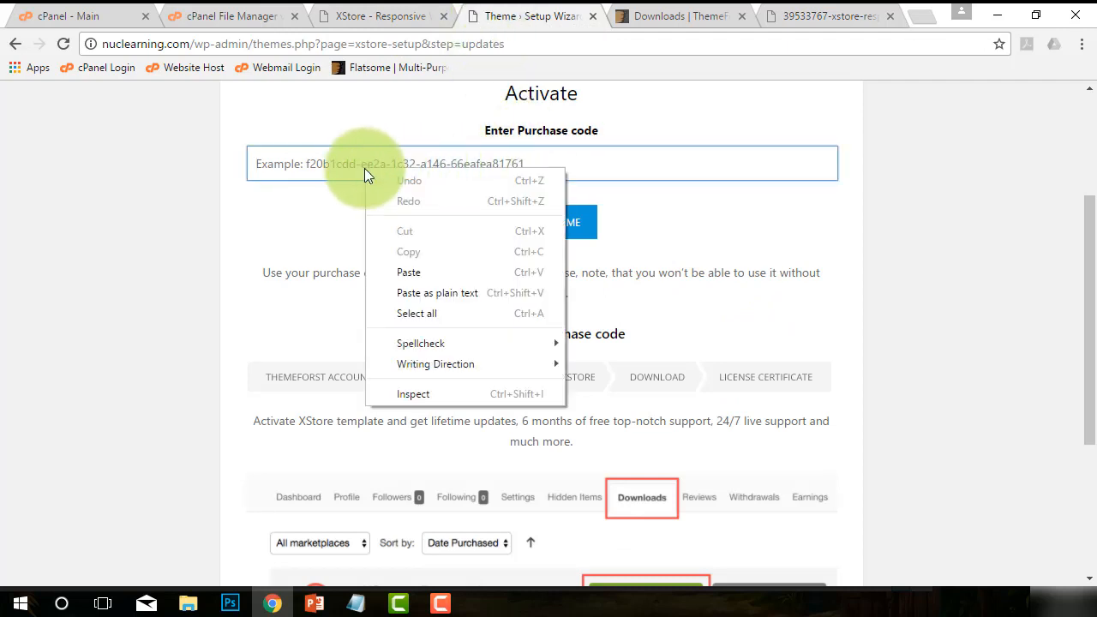
click(397, 269)
scroll(393, 268, up, 1)
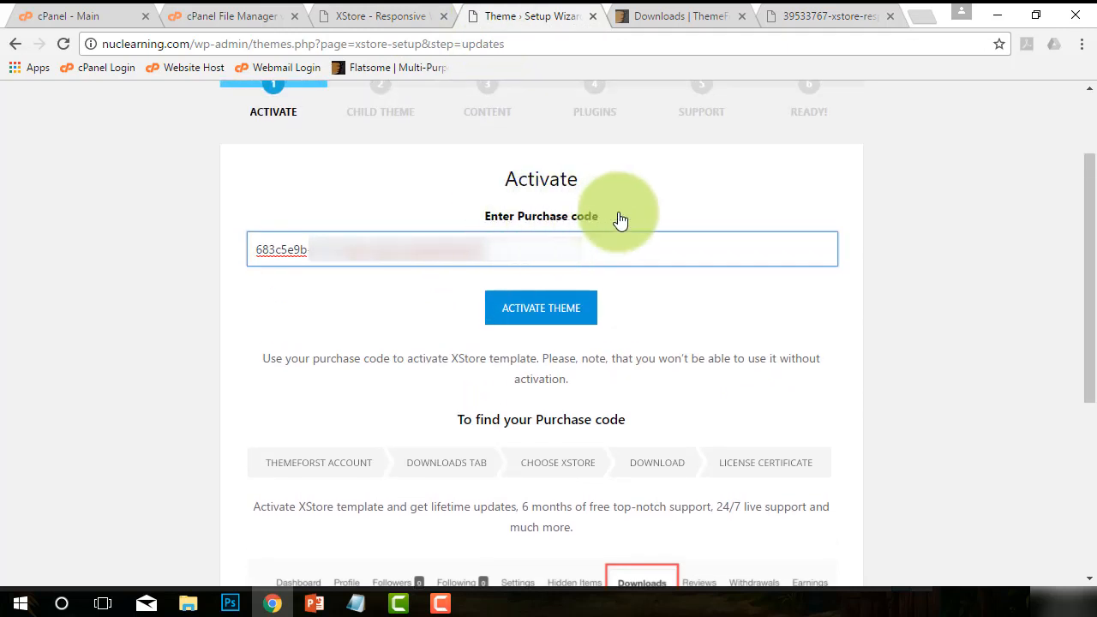
click(531, 326)
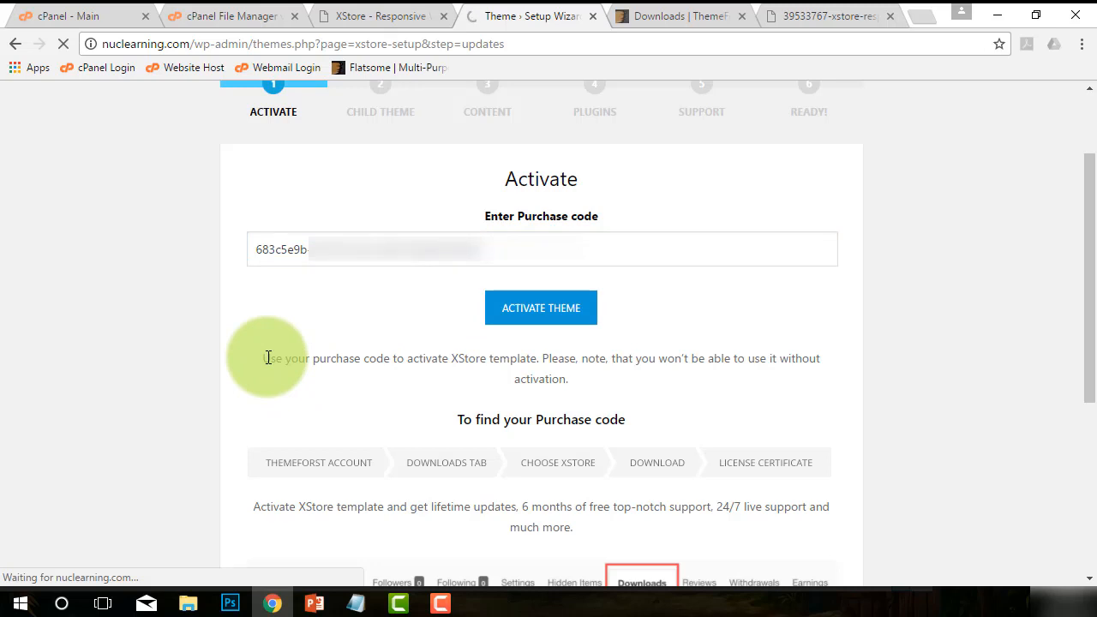
scroll(212, 389, down, 1)
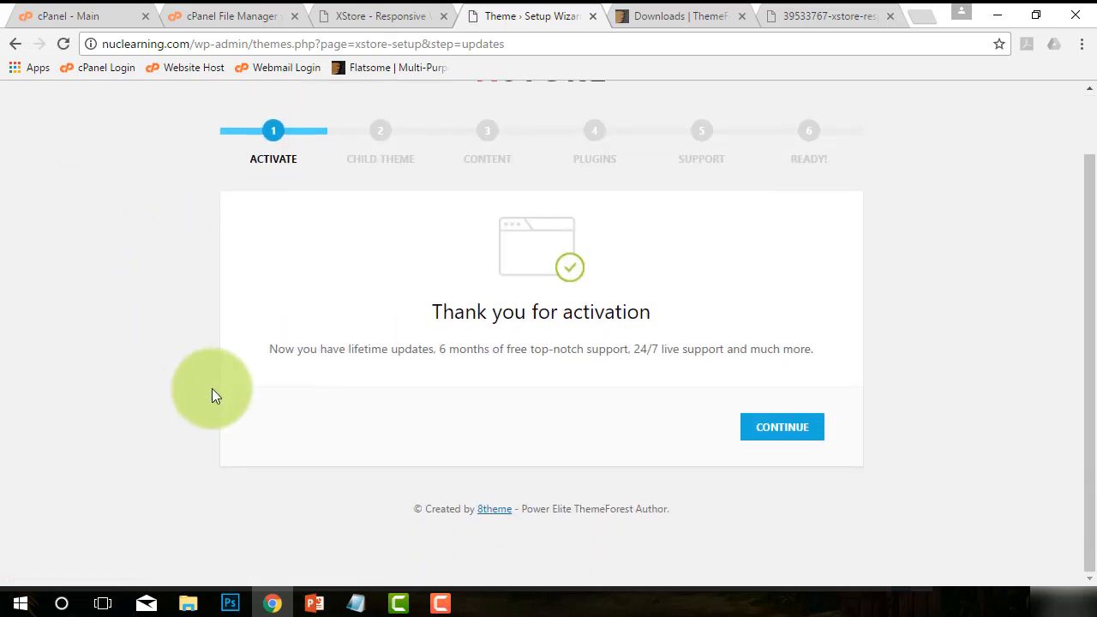
scroll(174, 401, up, 1)
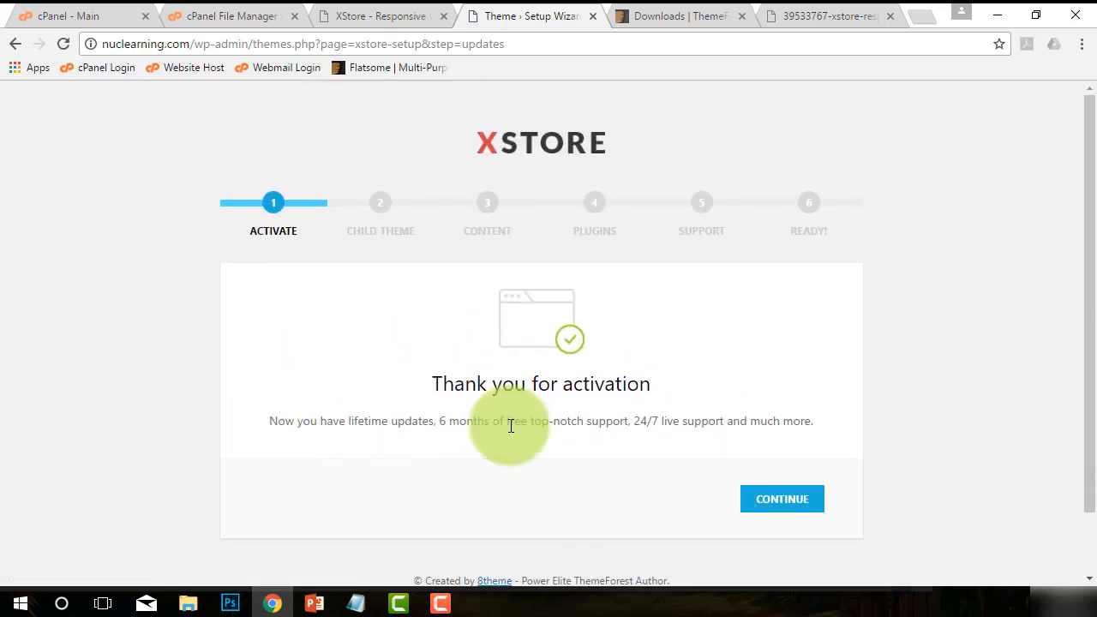
Continue past the theme activation confirmation and skip the optional child theme setup in the wizard.
click(778, 504)
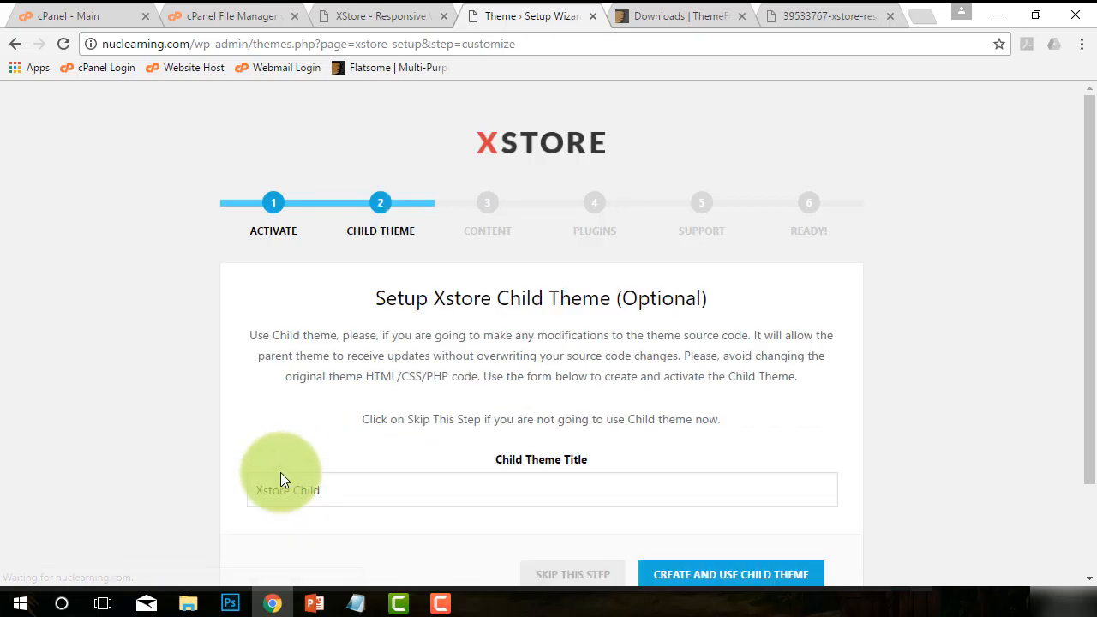
scroll(210, 345, down, 1)
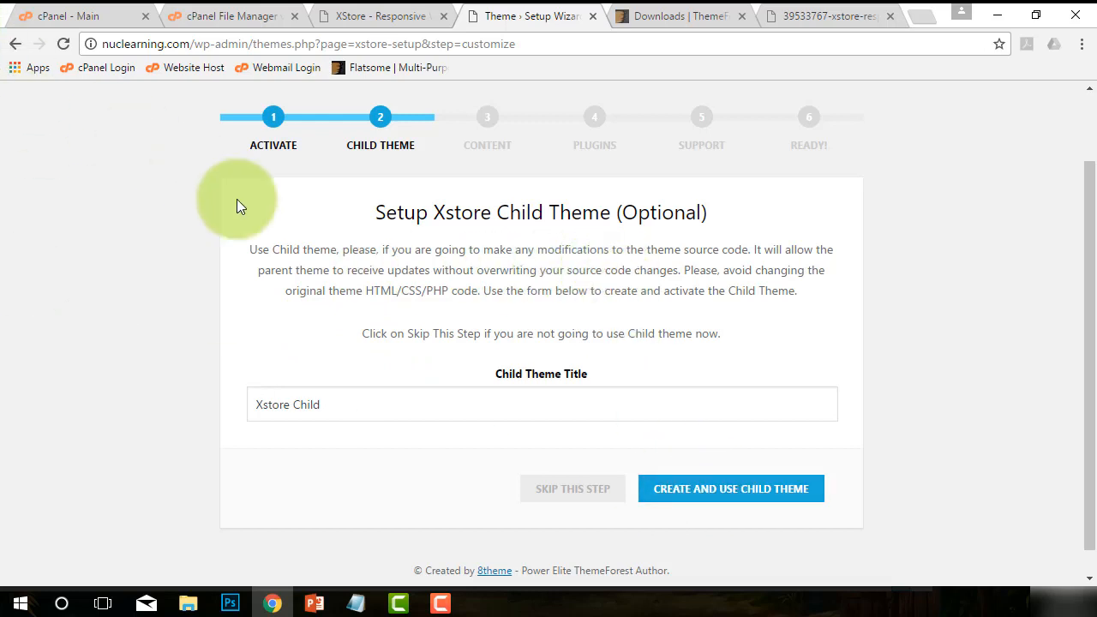
click(566, 495)
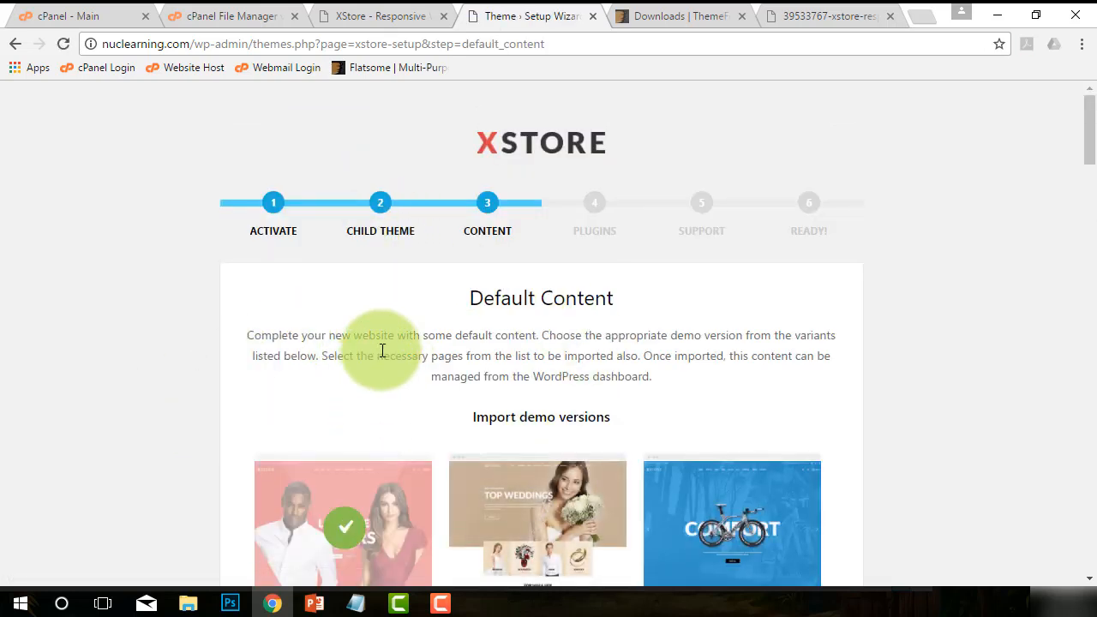
Look through the importable demo versions offered in the wizard's Default Content step.
scroll(159, 327, down, 1)
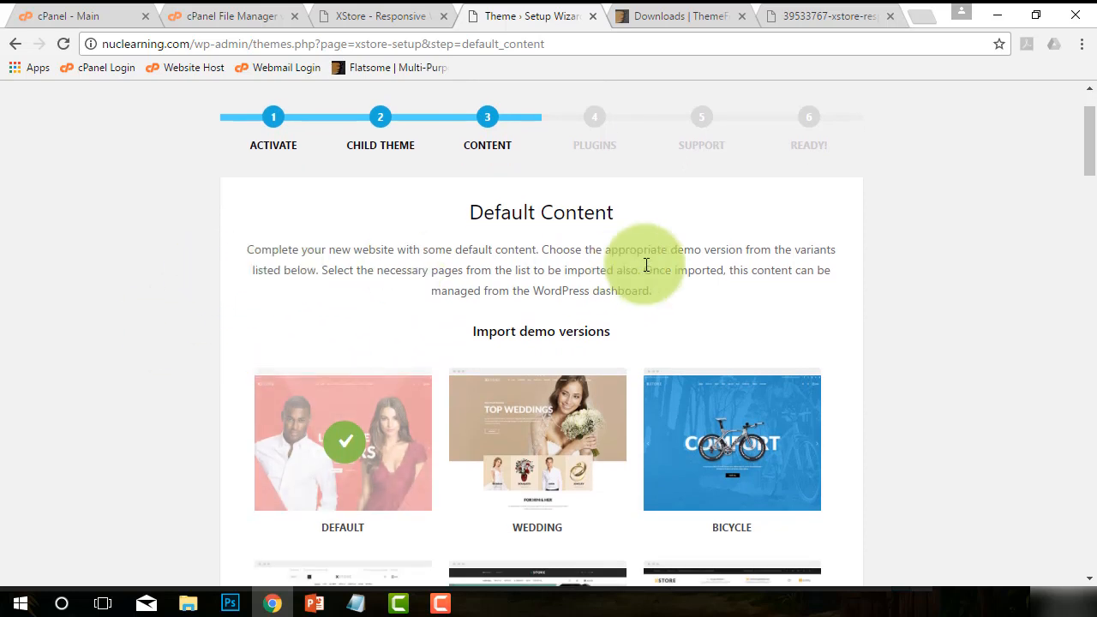
scroll(642, 264, down, 1)
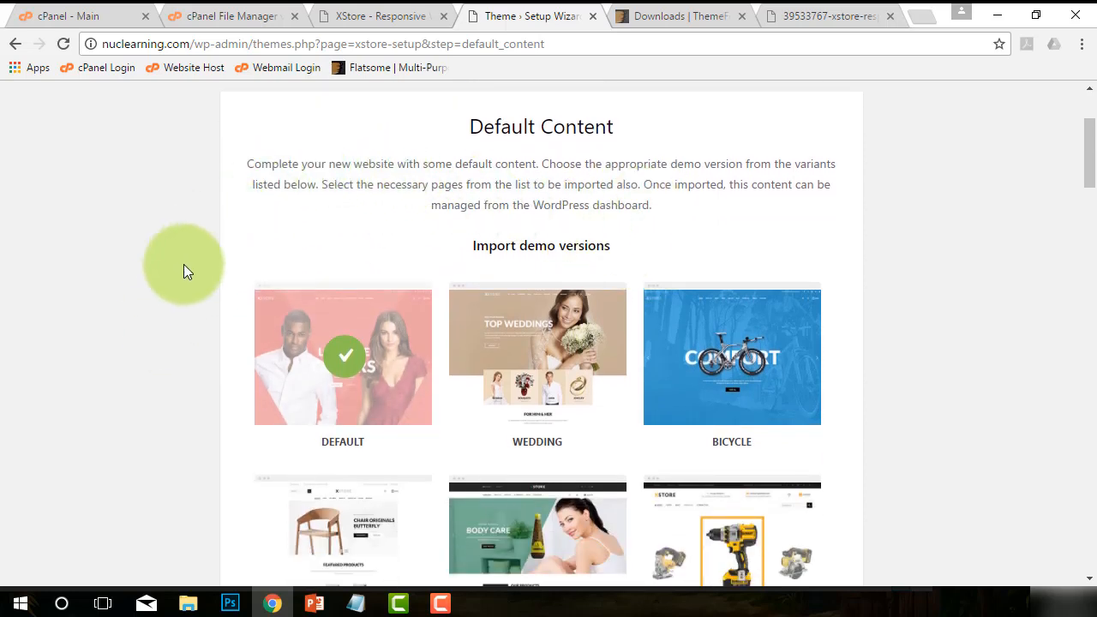
scroll(168, 311, down, 1)
scroll(163, 304, down, 4)
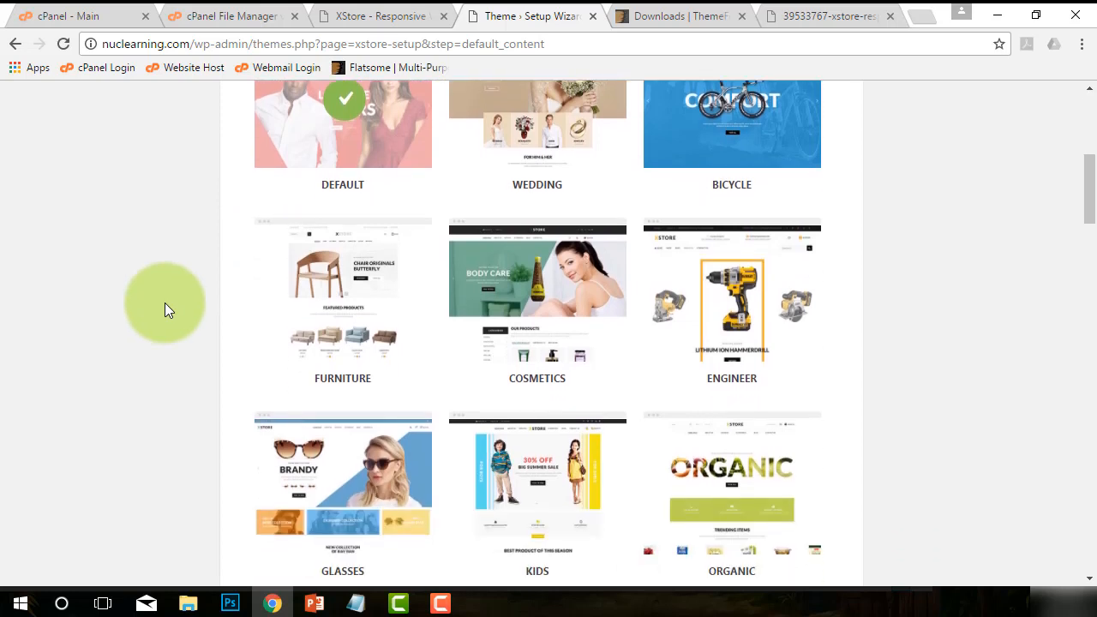
scroll(180, 304, down, 3)
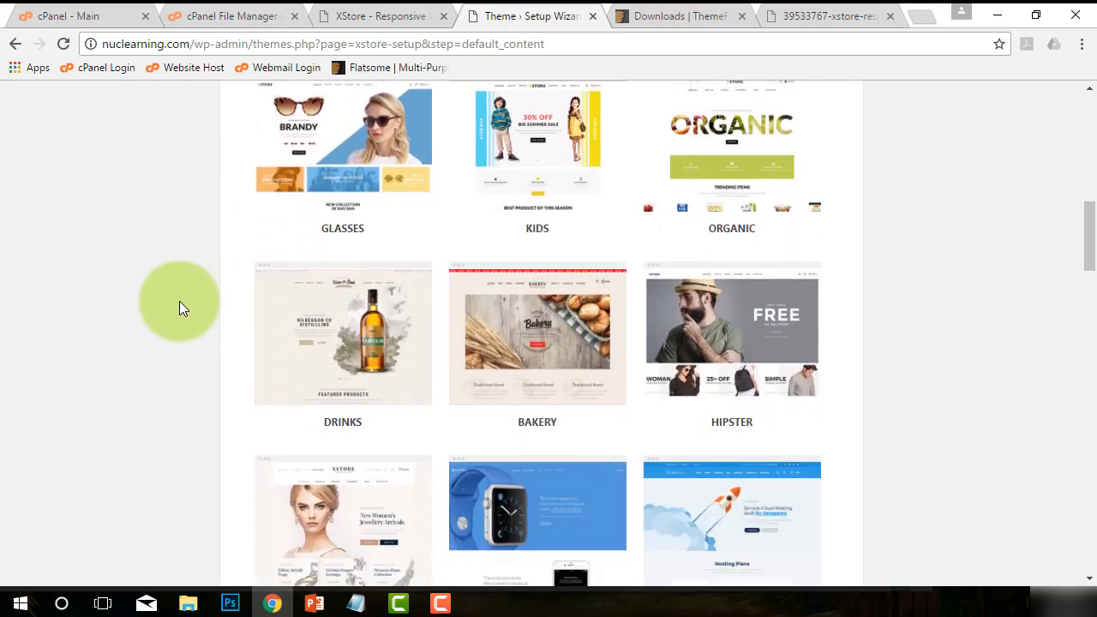
scroll(179, 309, down, 3)
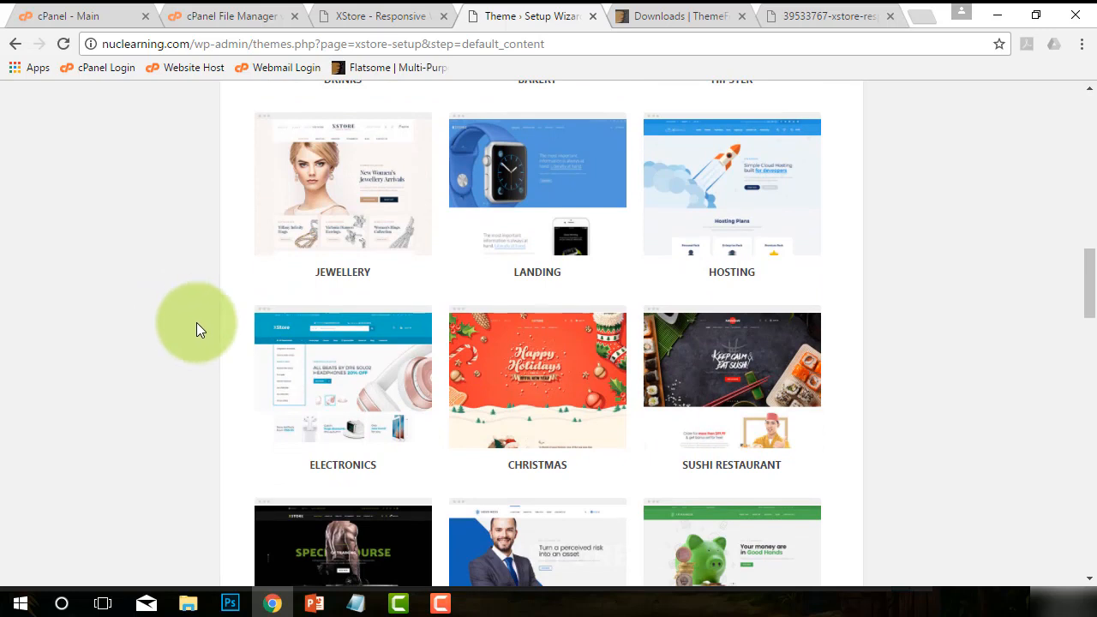
scroll(196, 322, down, 2)
scroll(196, 330, down, 3)
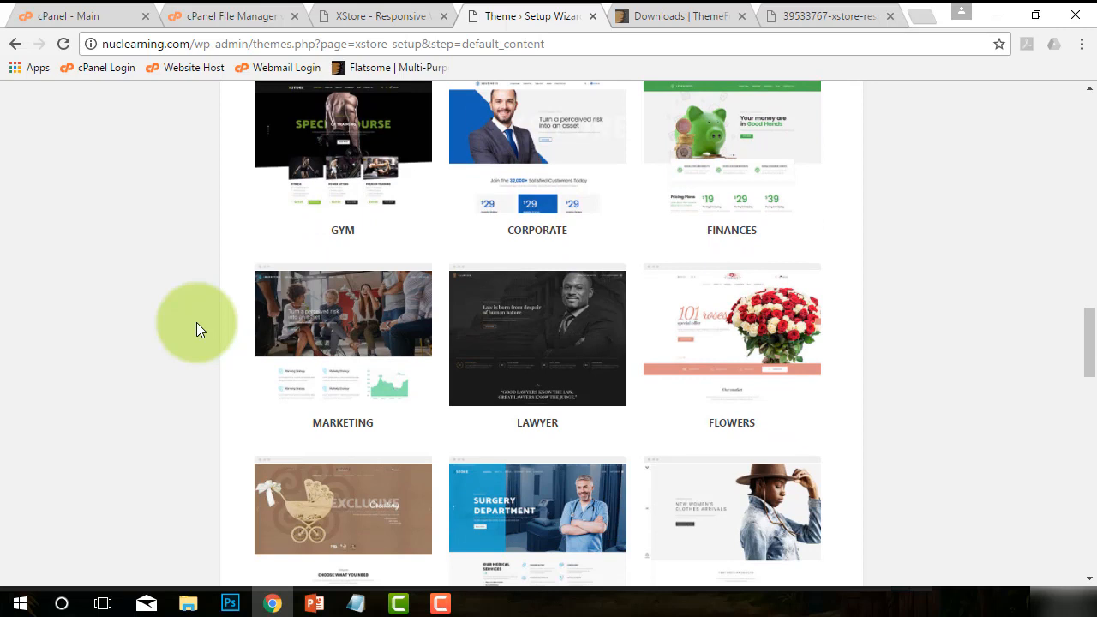
scroll(197, 323, down, 1)
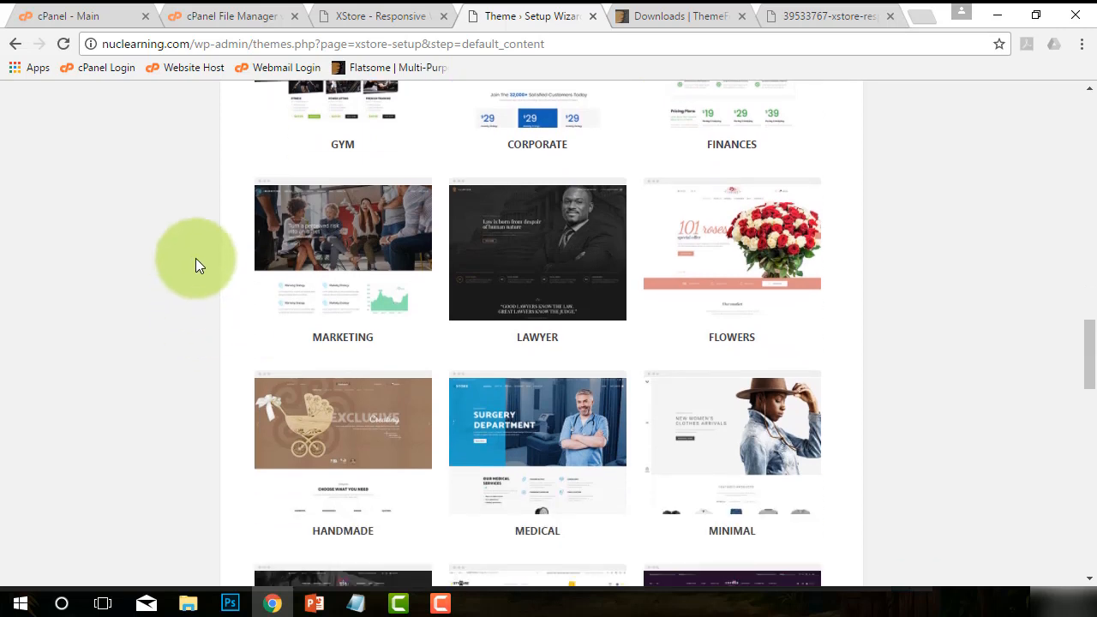
scroll(160, 301, down, 2)
scroll(136, 288, up, 3)
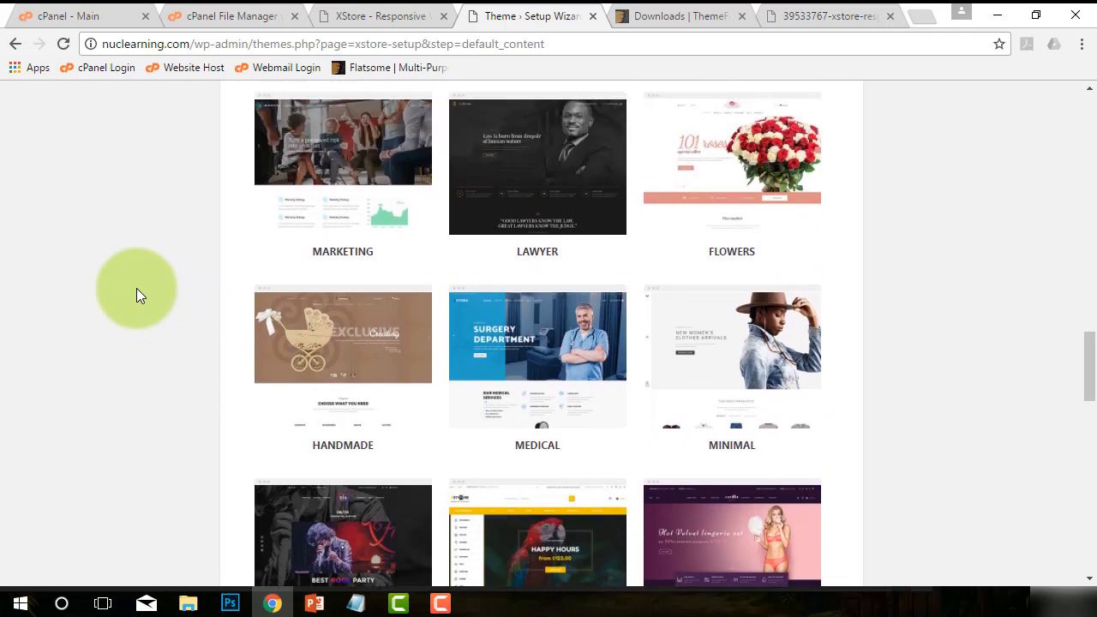
scroll(136, 288, up, 2)
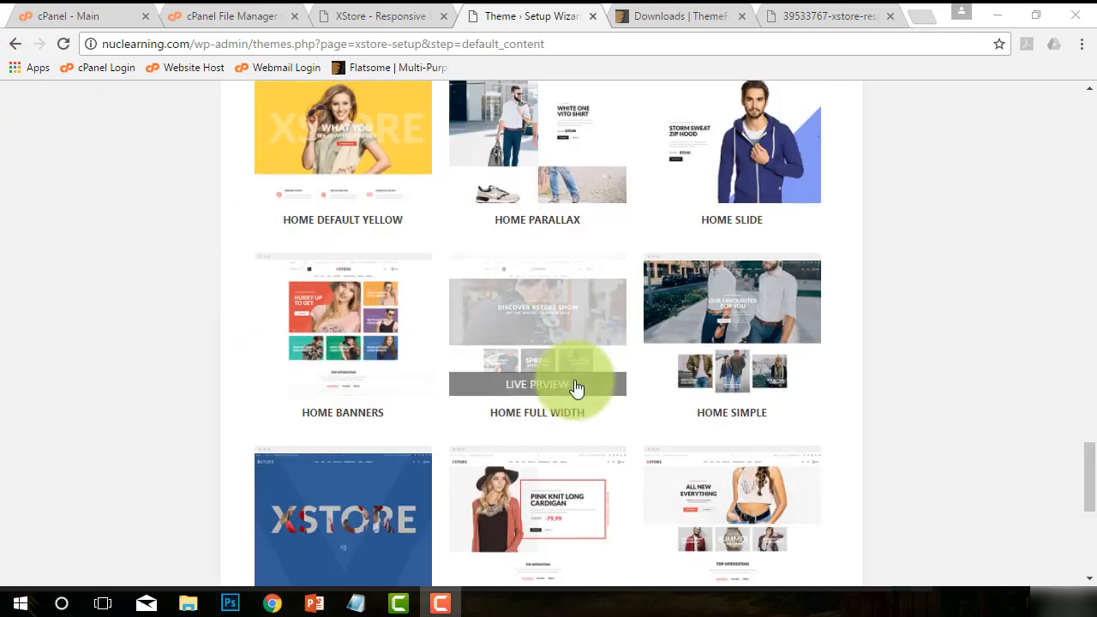
Choose the Home Simple demo version for import and continue to the wizard's Plugins step.
mouse_move(693, 338)
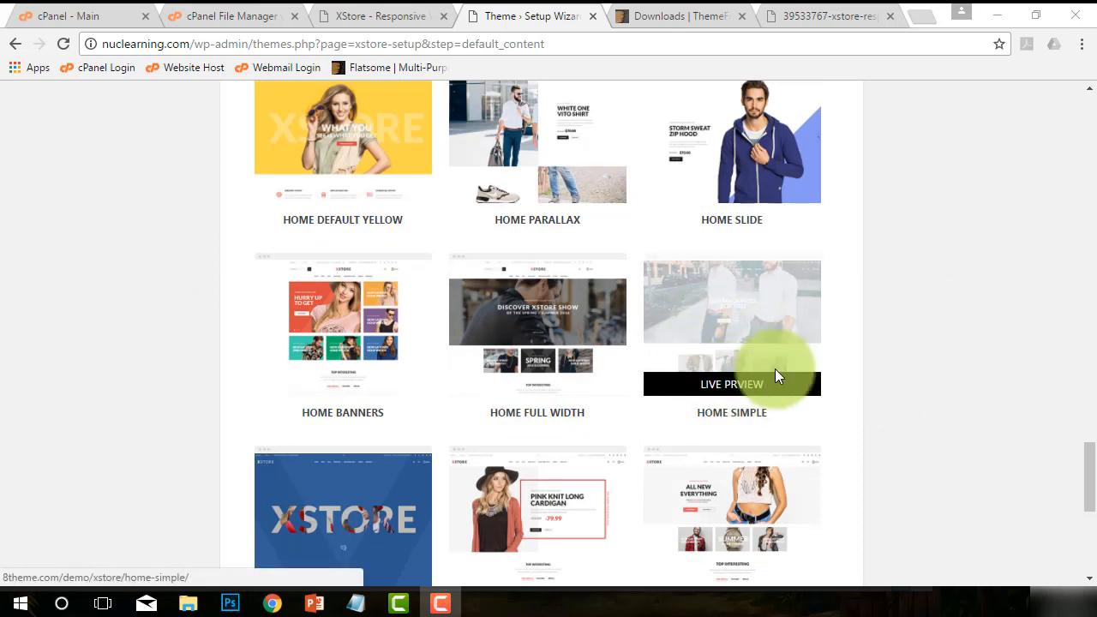
click(729, 310)
scroll(935, 382, down, 10)
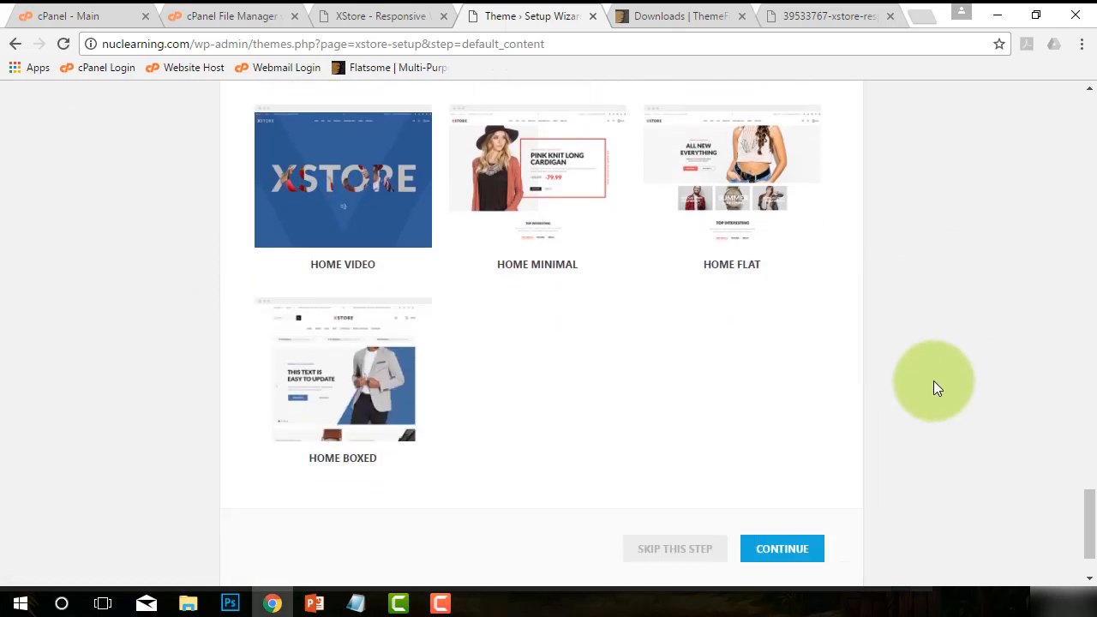
scroll(929, 390, up, 15)
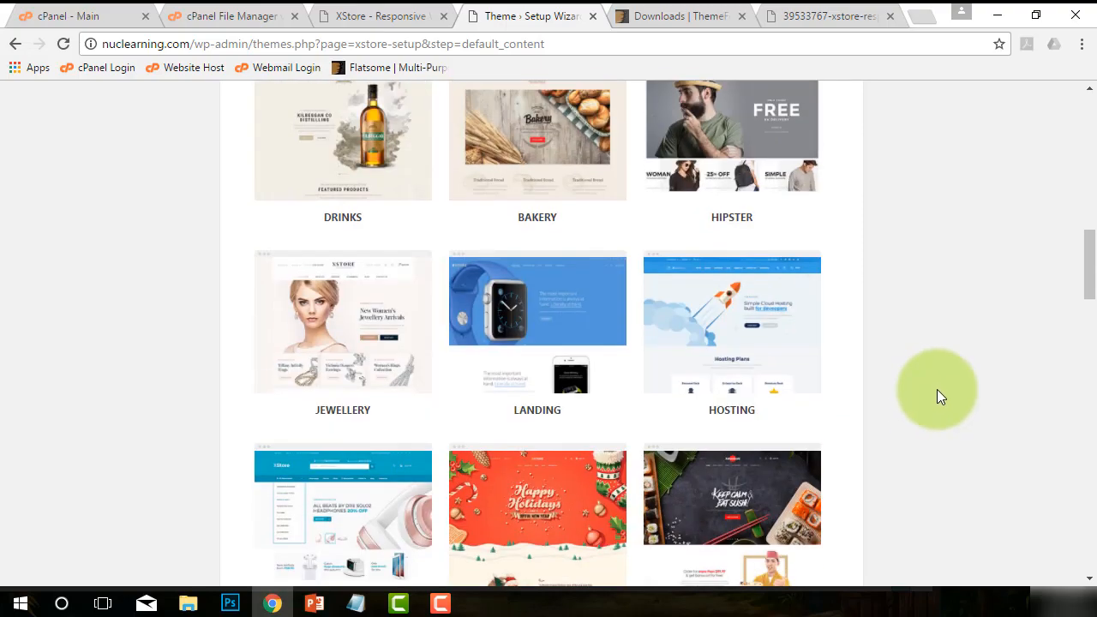
scroll(947, 385, up, 6)
scroll(949, 390, down, 10)
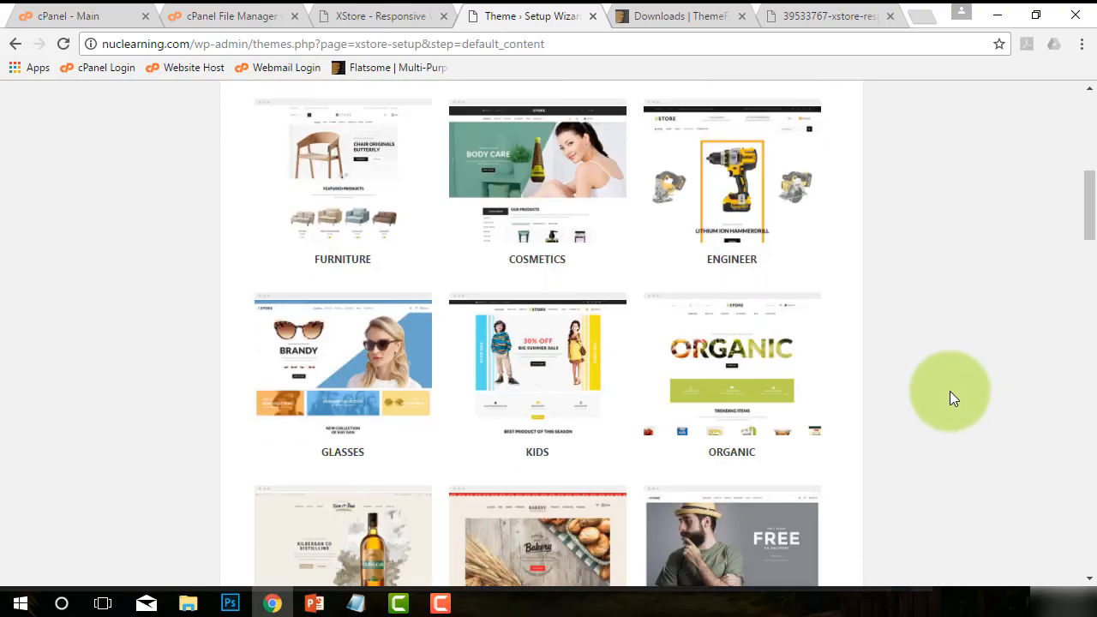
scroll(941, 429, down, 15)
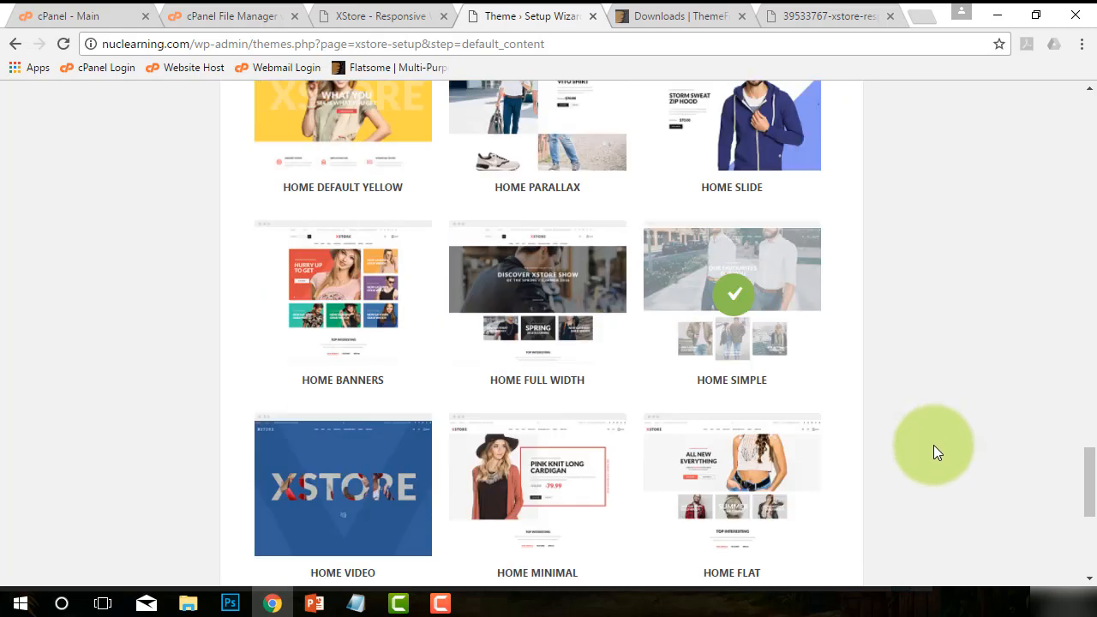
click(731, 238)
scroll(964, 371, down, 4)
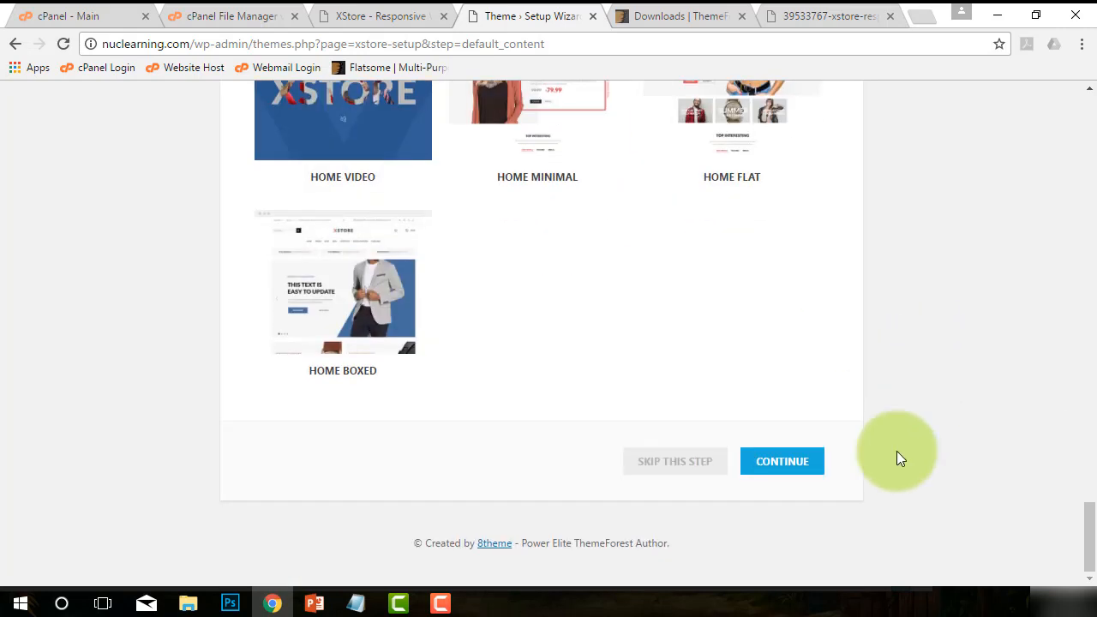
click(779, 475)
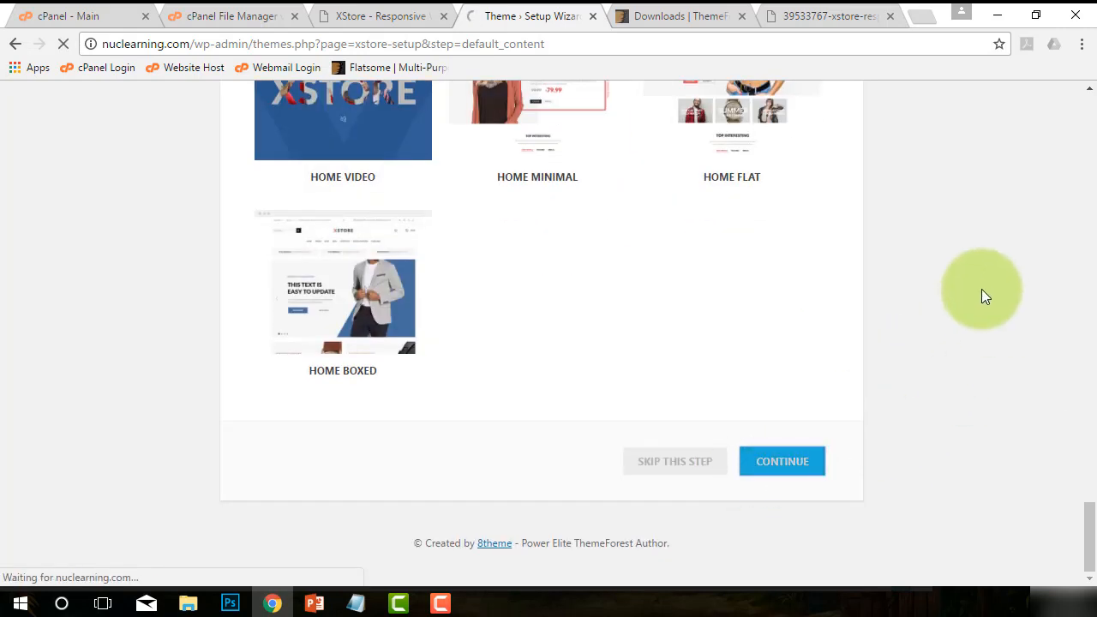
Examine the required and additional plugins listed in the wizard's Default Plugins step.
scroll(932, 283, down, 2)
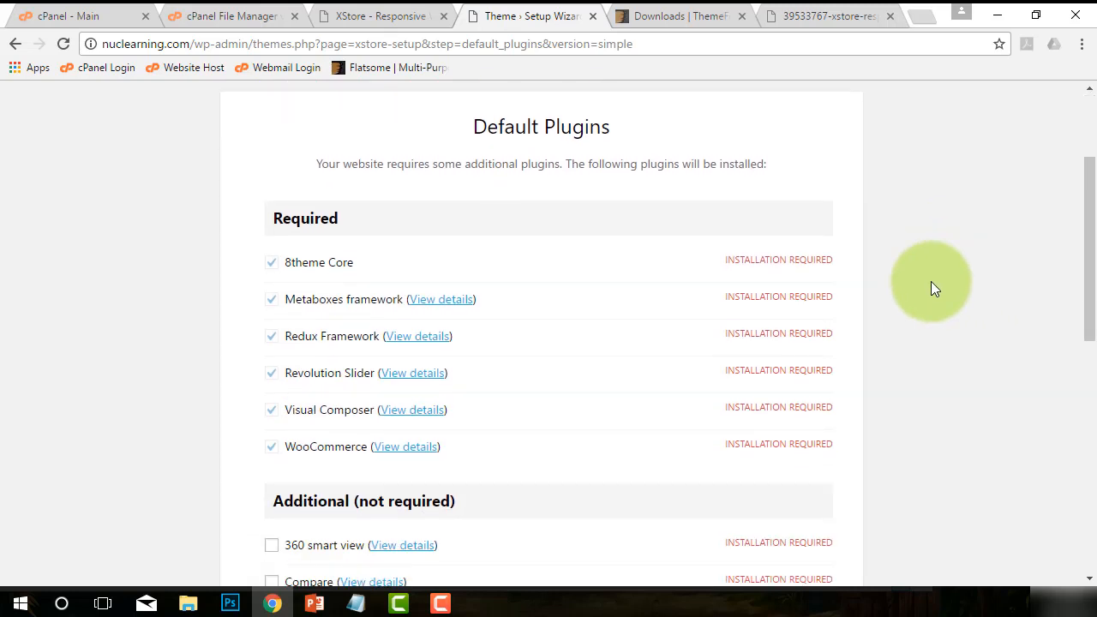
scroll(930, 283, down, 1)
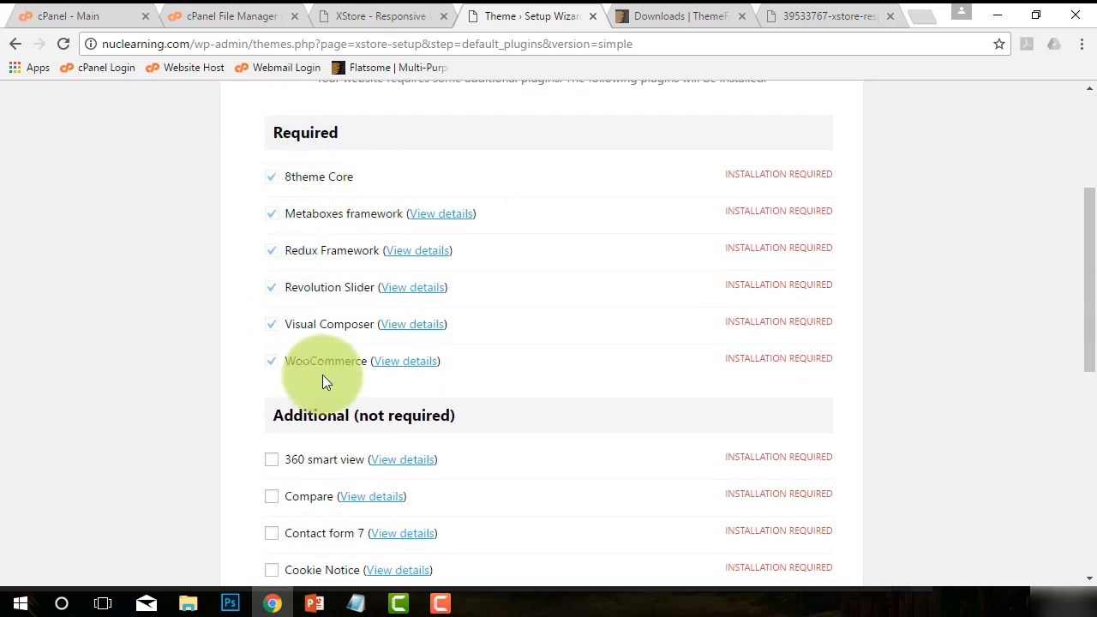
scroll(921, 420, down, 2)
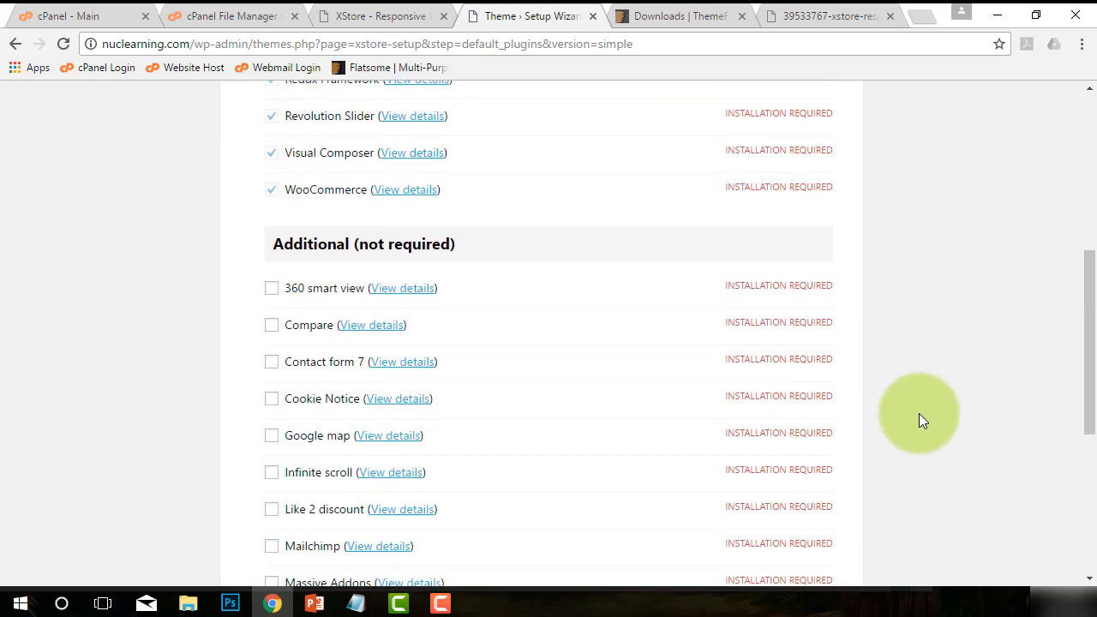
scroll(919, 413, down, 2)
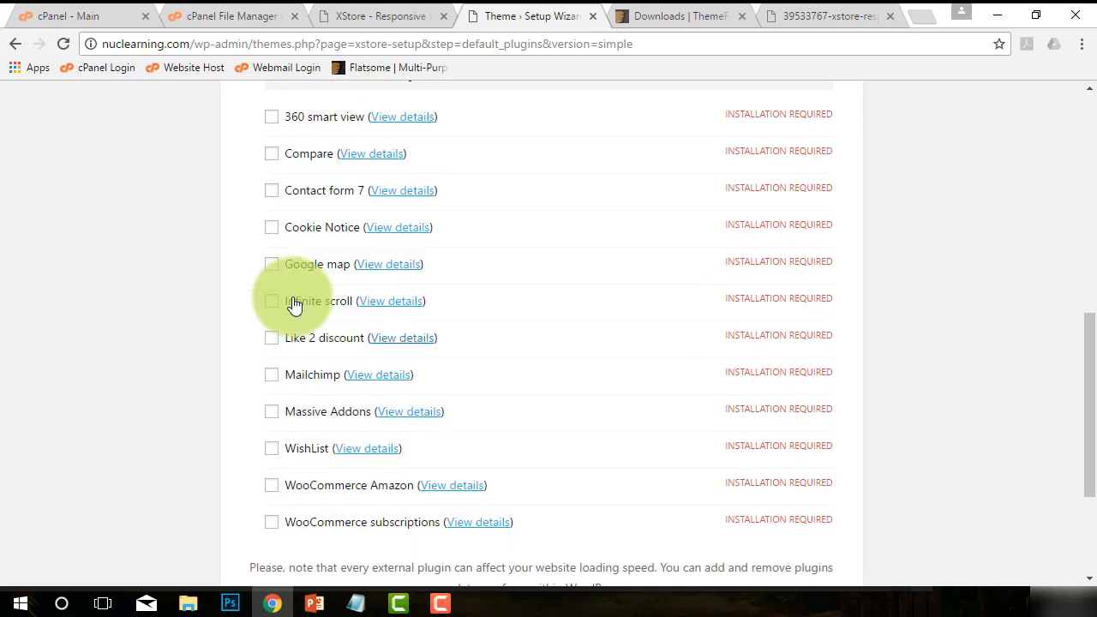
scroll(162, 441, up, 2)
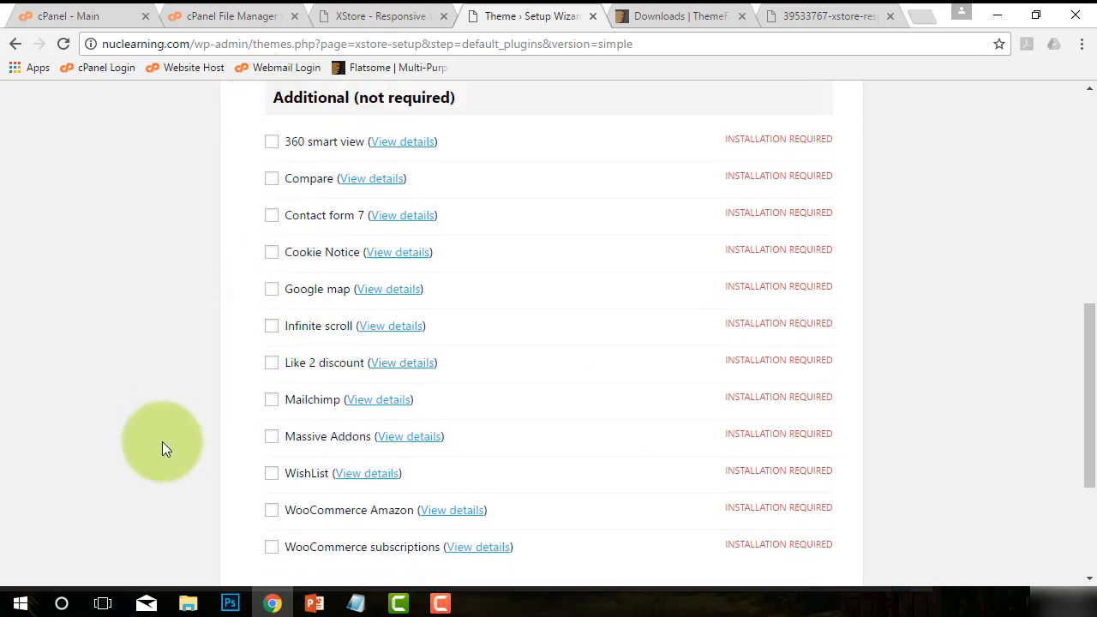
scroll(168, 368, down, 2)
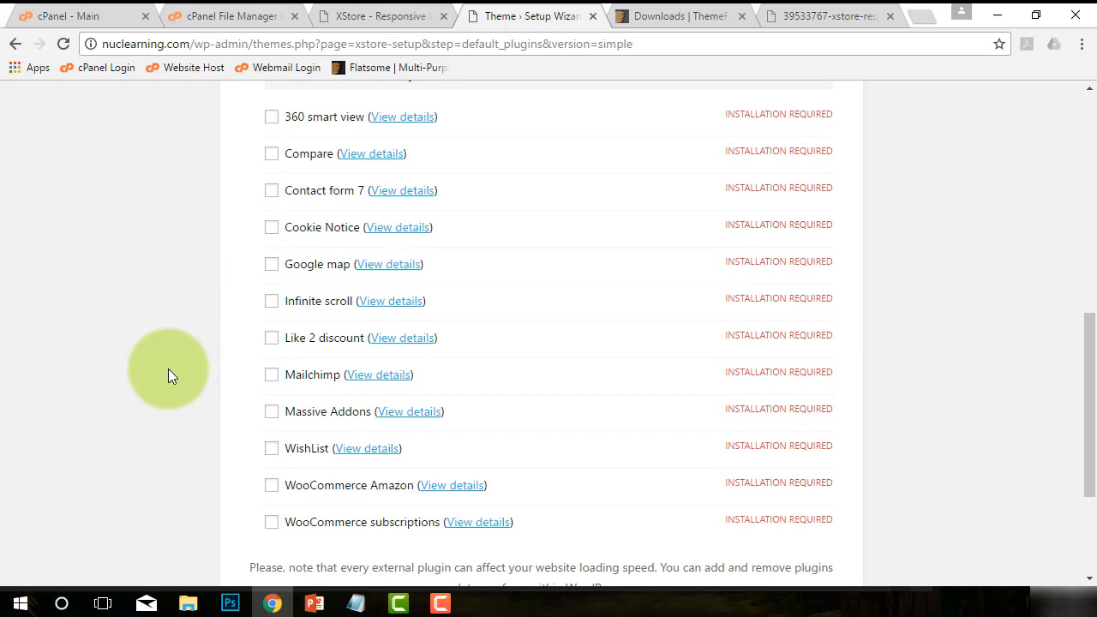
scroll(190, 371, down, 1)
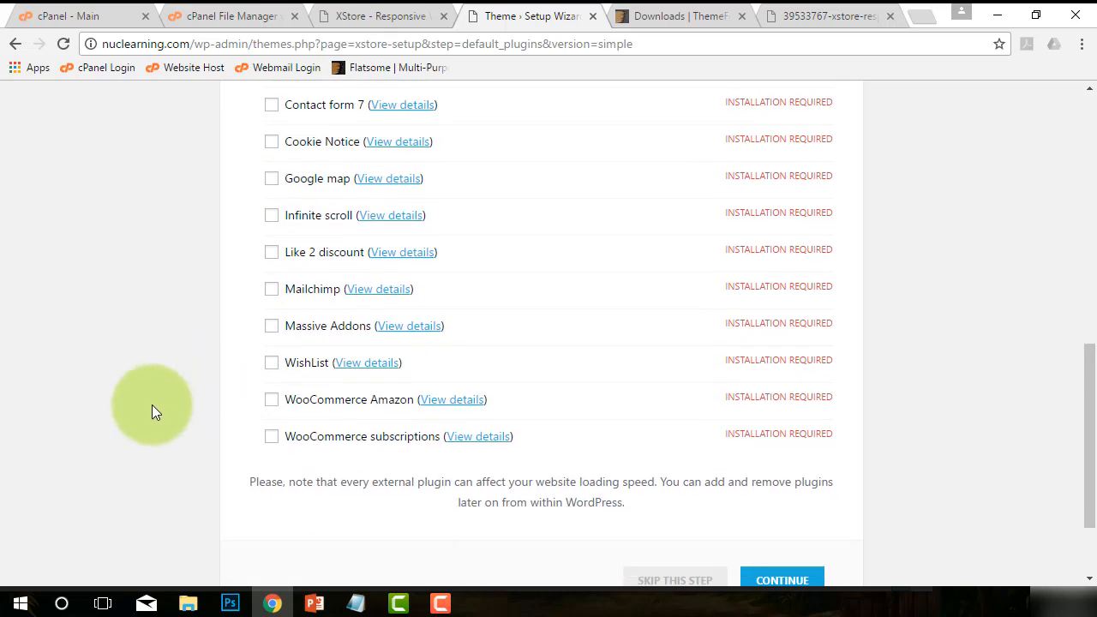
scroll(192, 406, up, 2)
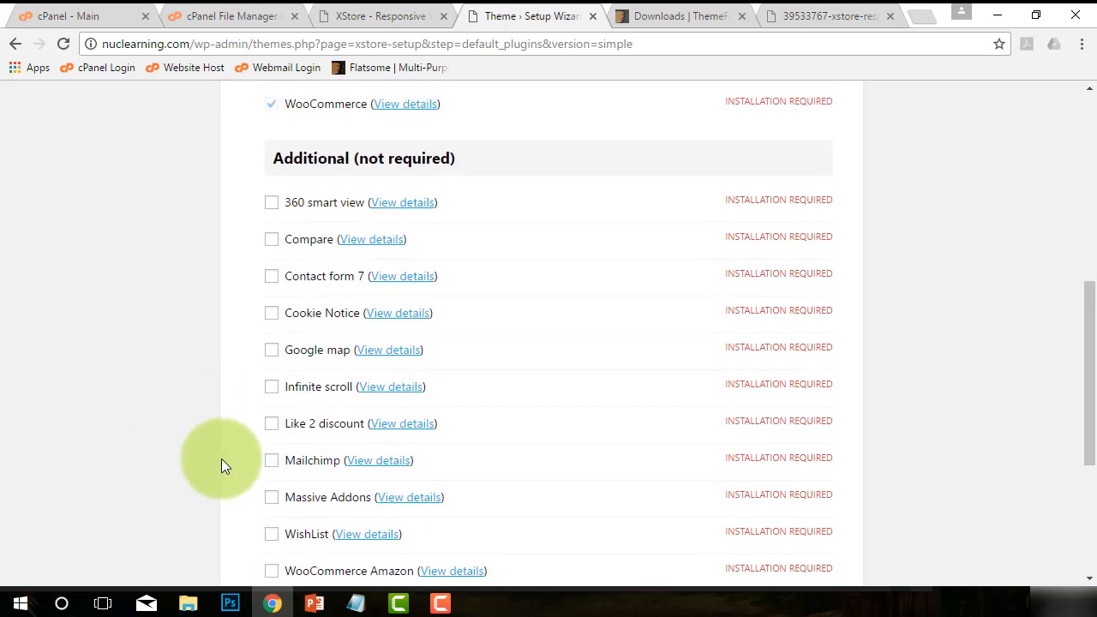
scroll(213, 396, down, 1)
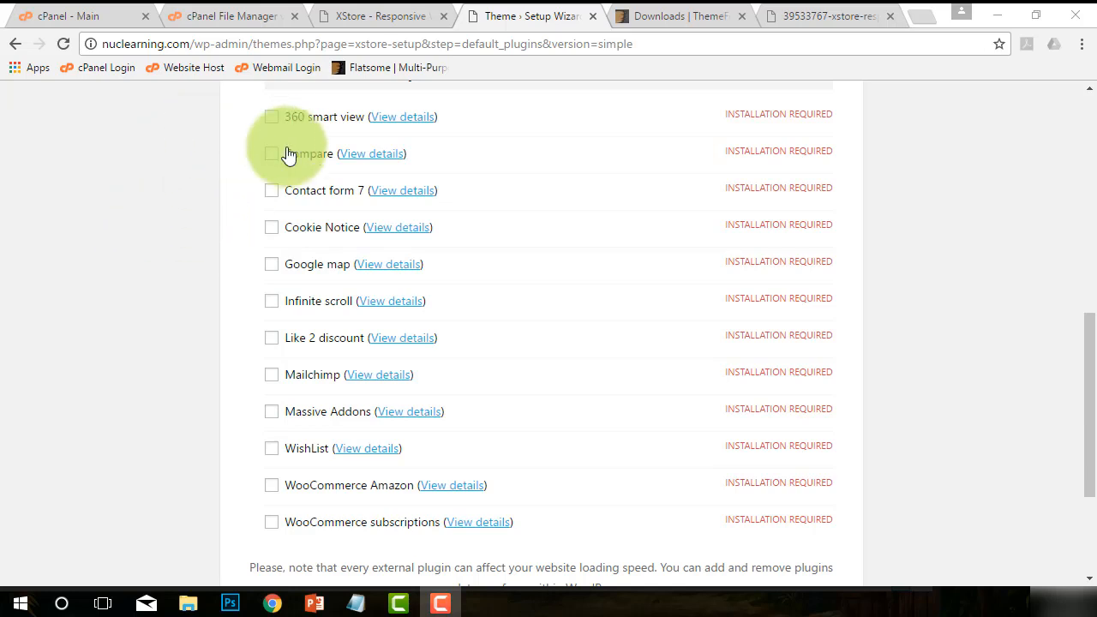
Select the additional plugins Contact form 7, Cookie Notice, Google map, Infinite scroll and WishList for installation.
click(271, 191)
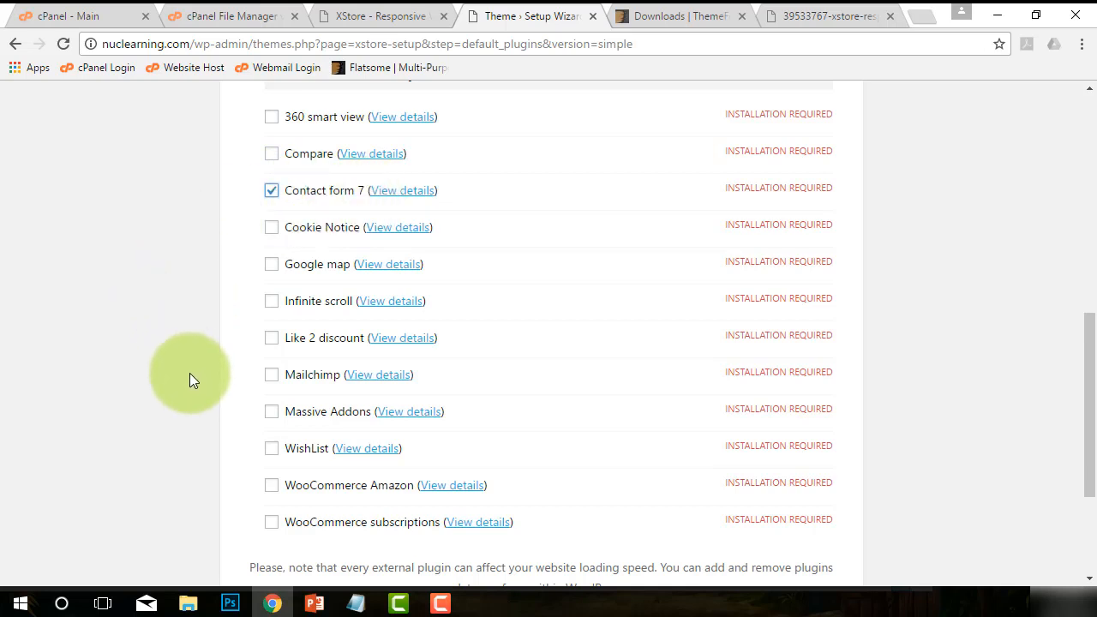
click(271, 228)
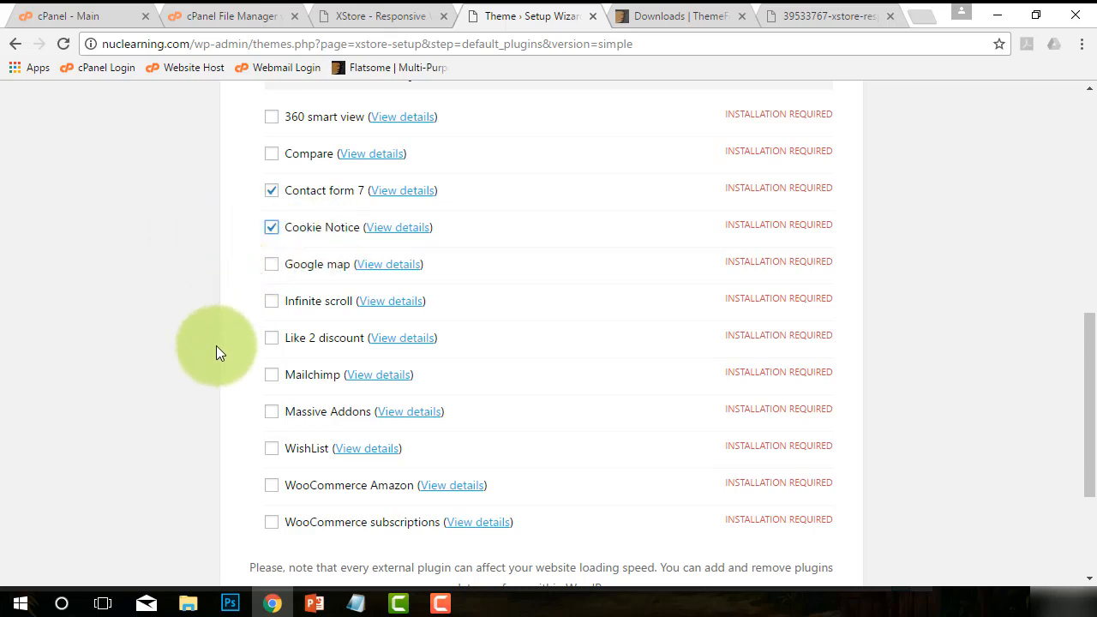
scroll(216, 346, down, 1)
click(271, 178)
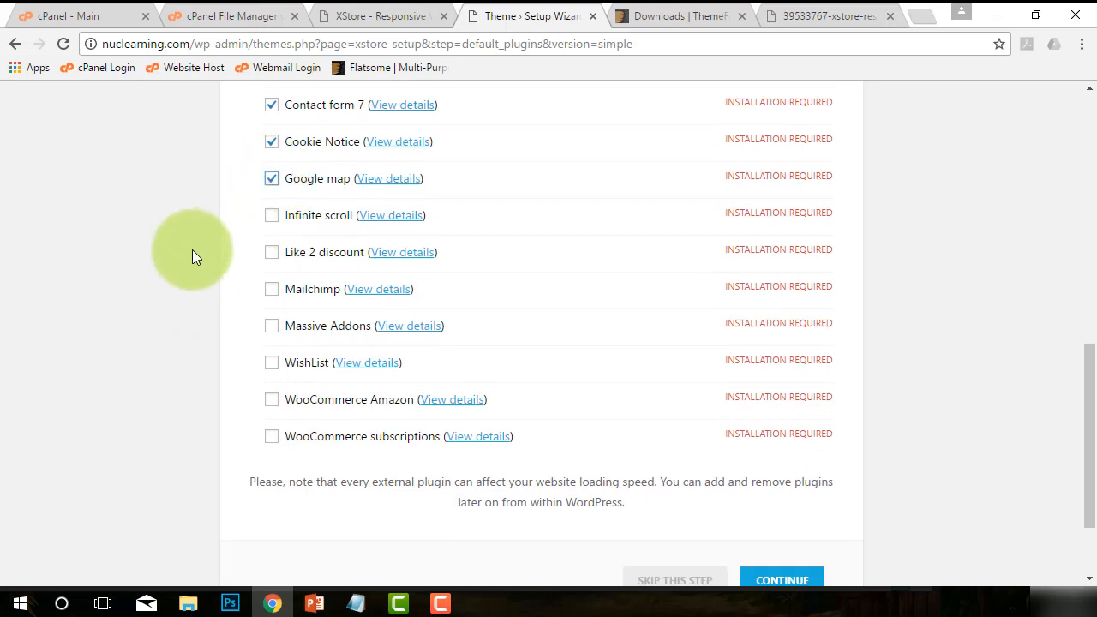
click(271, 215)
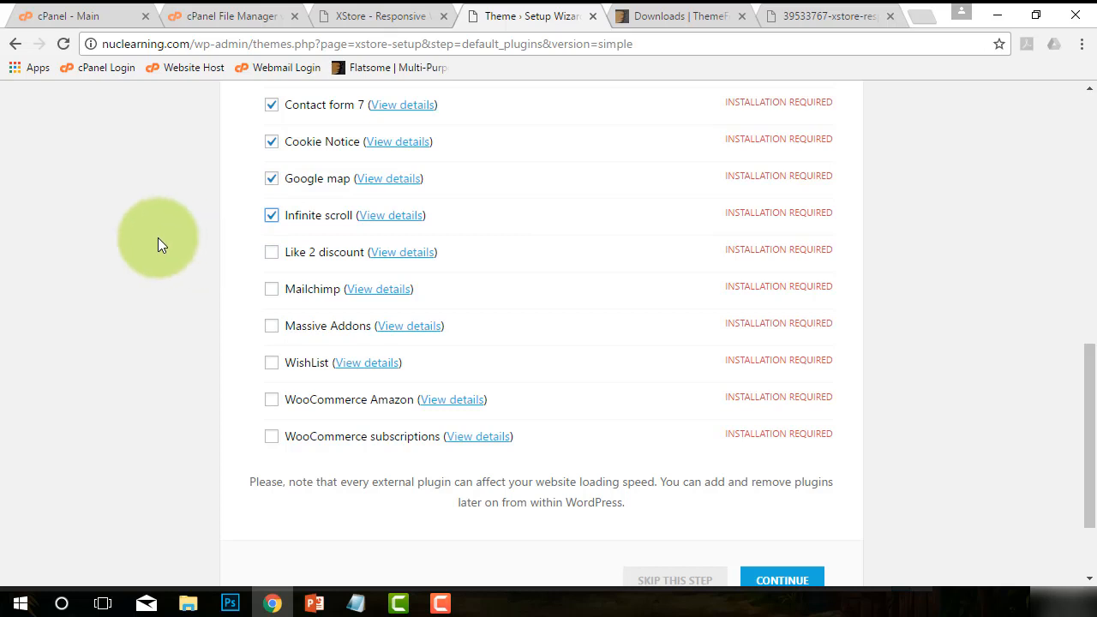
scroll(128, 247, down, 1)
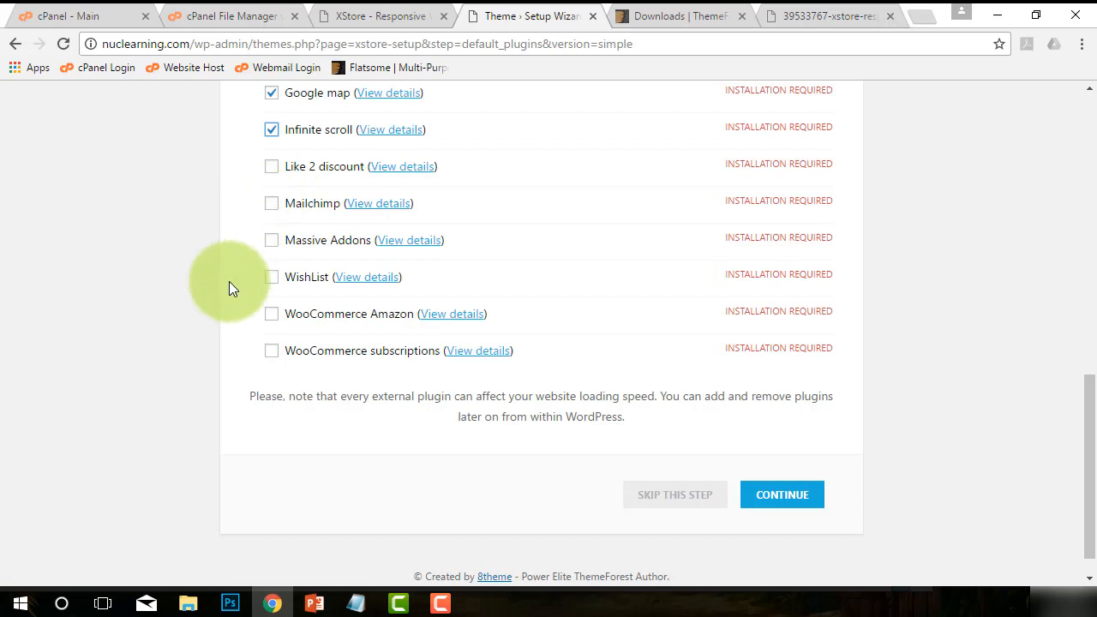
scroll(212, 296, down, 1)
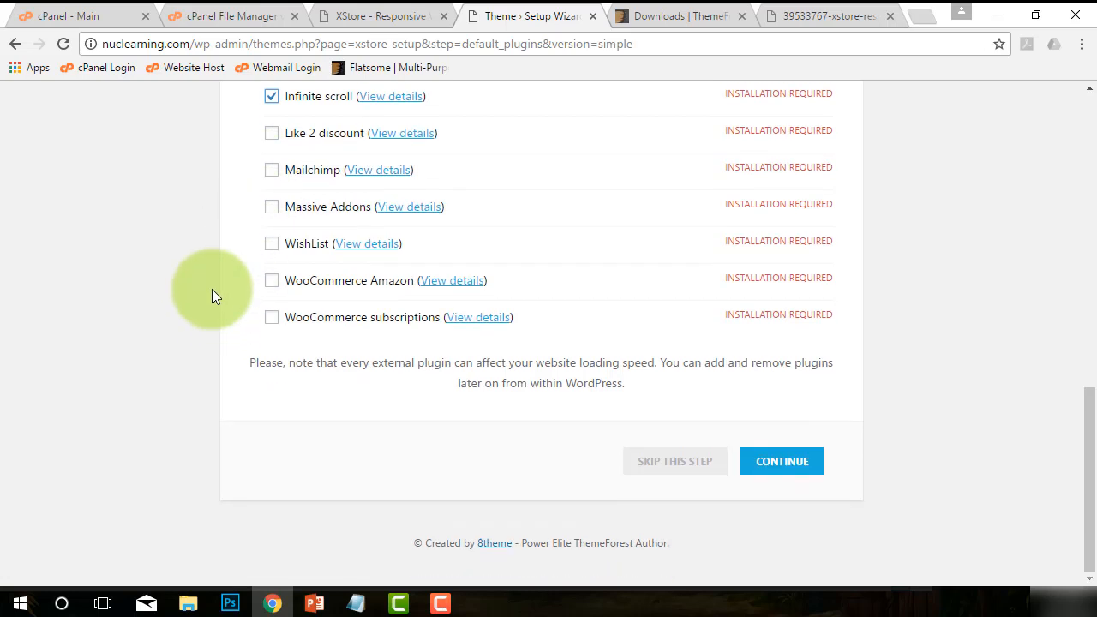
click(270, 244)
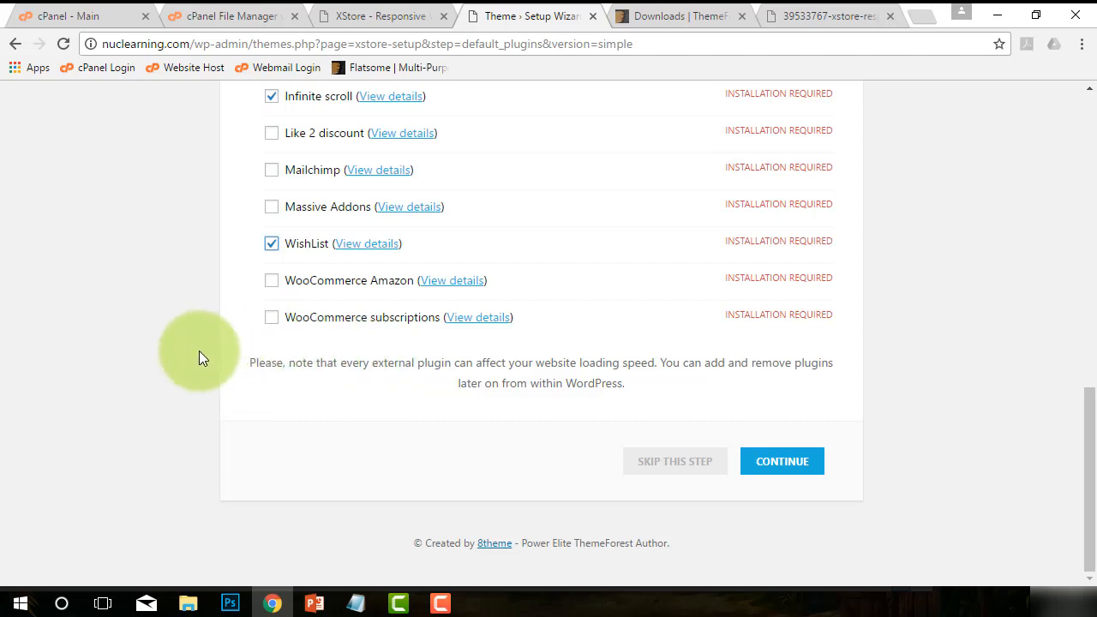
Install the required plugins together with the selected additional plugins from the wizard's Default Plugins step.
click(806, 470)
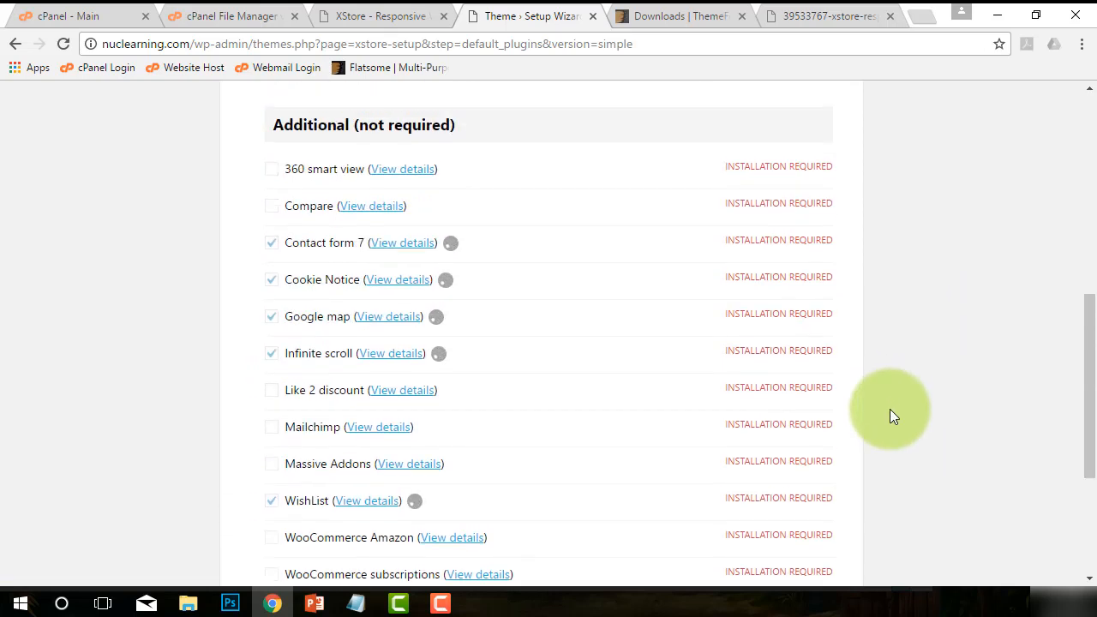
scroll(891, 415, down, 1)
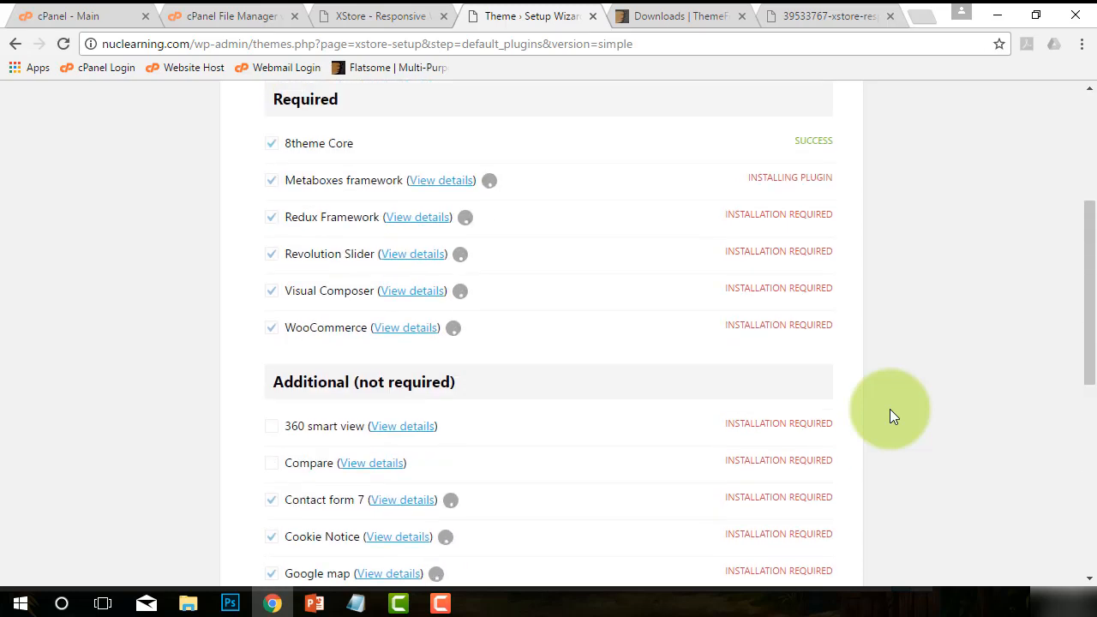
scroll(889, 415, down, 5)
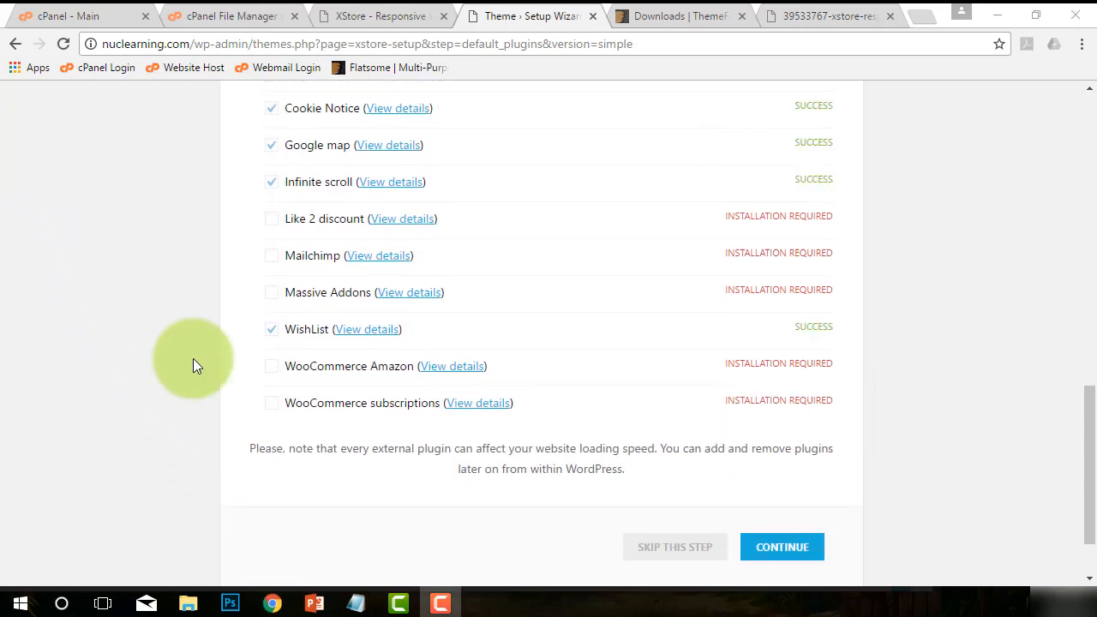
Check the installation status of the required and additional plugins, and continue to the wizard's Support step.
scroll(193, 365, up, 6)
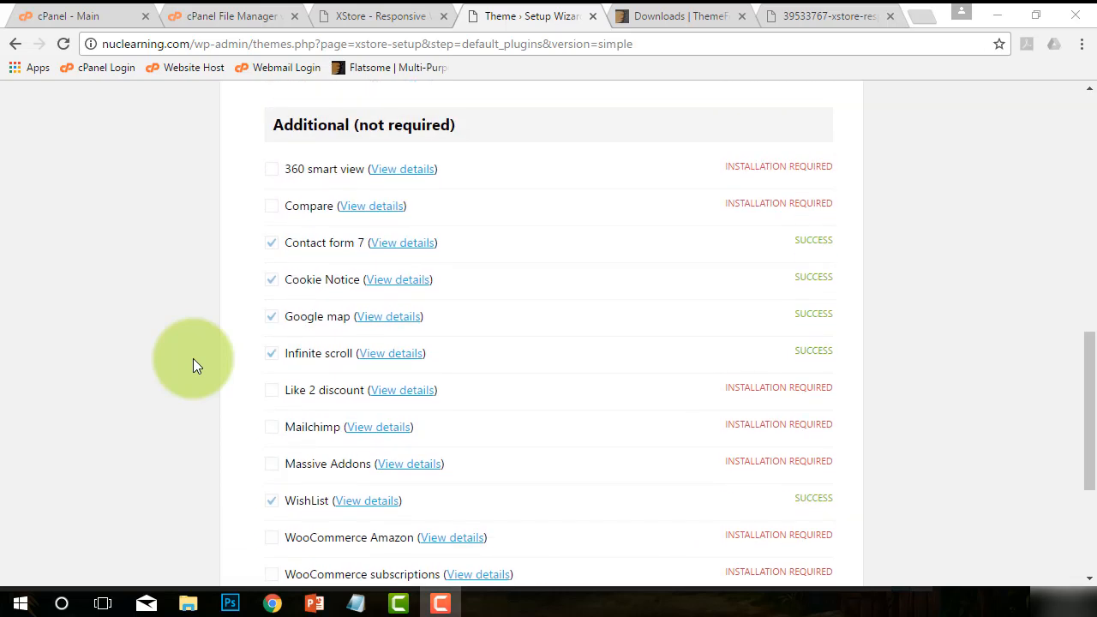
scroll(445, 214, up, 1)
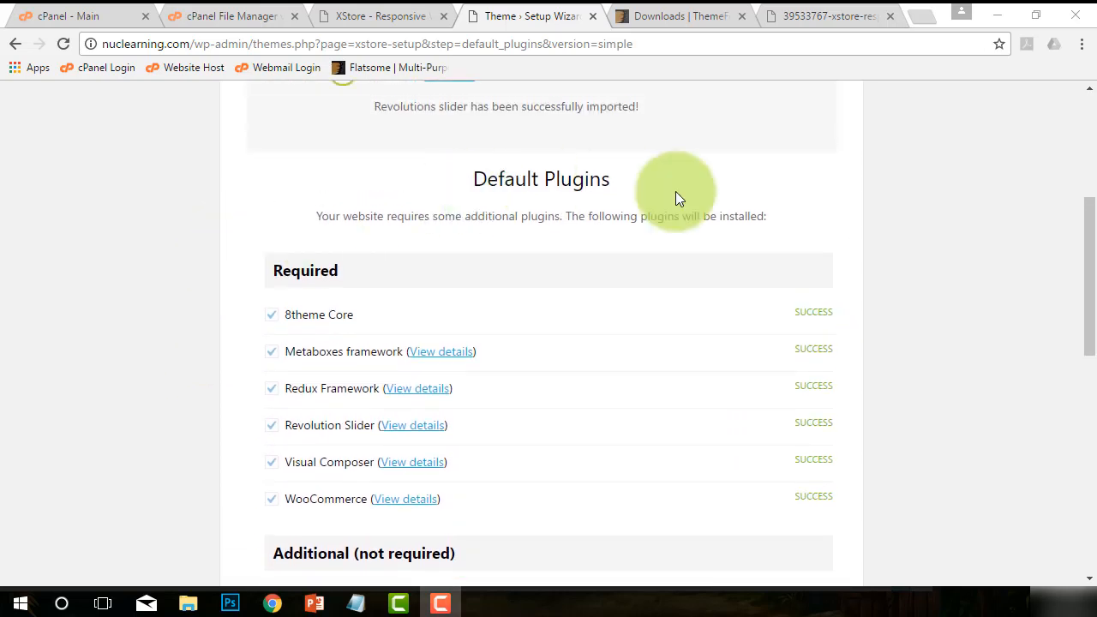
scroll(651, 343, down, 1)
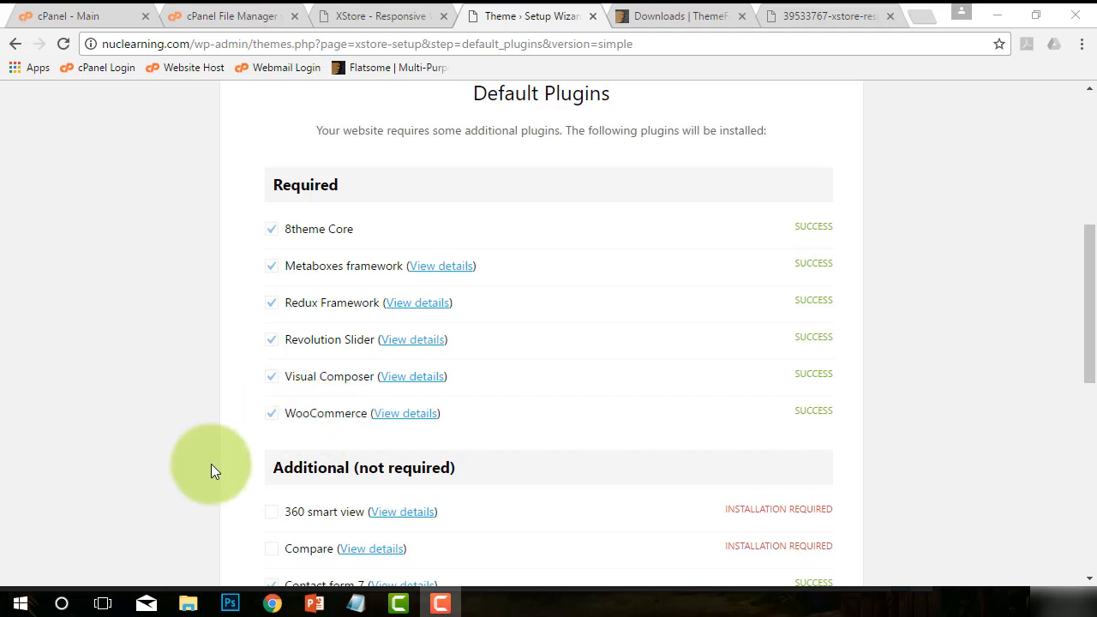
scroll(211, 463, down, 3)
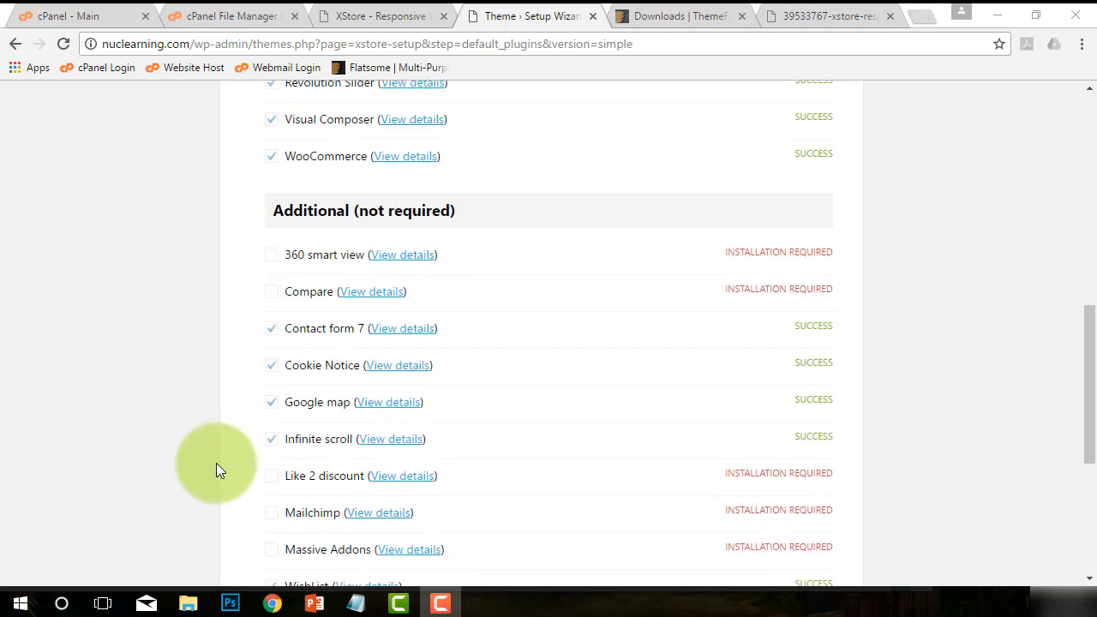
scroll(216, 463, down, 2)
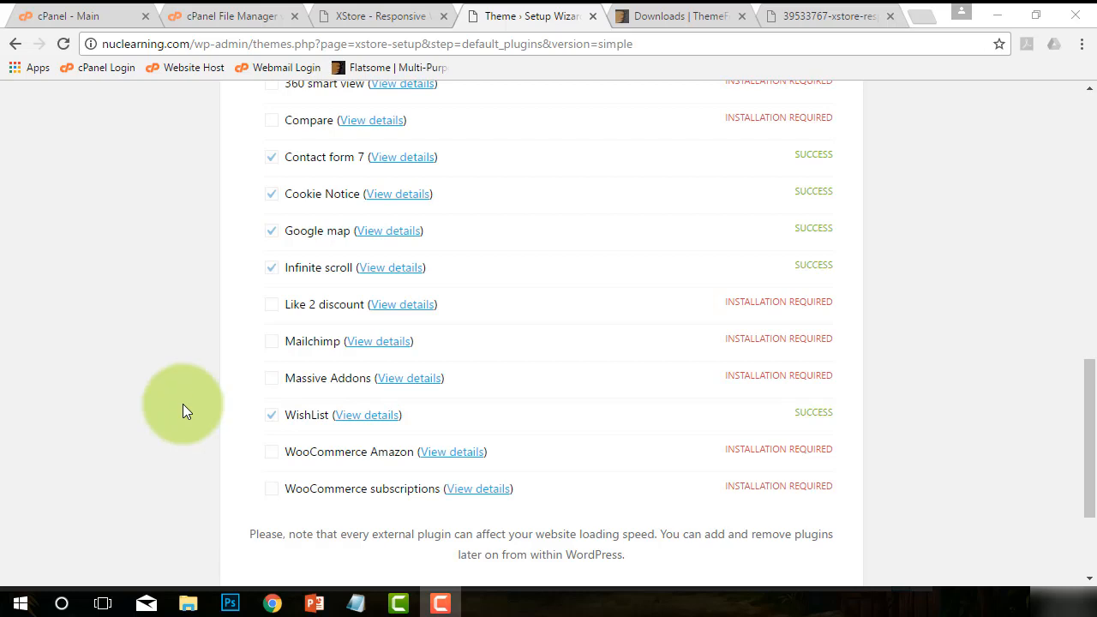
scroll(181, 402, down, 3)
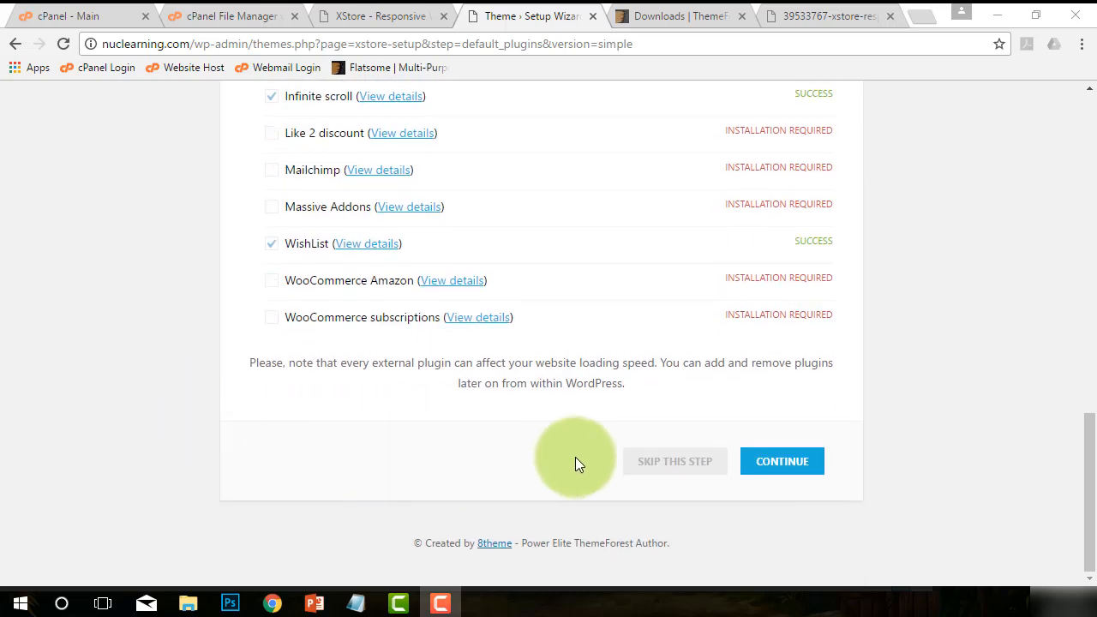
click(774, 471)
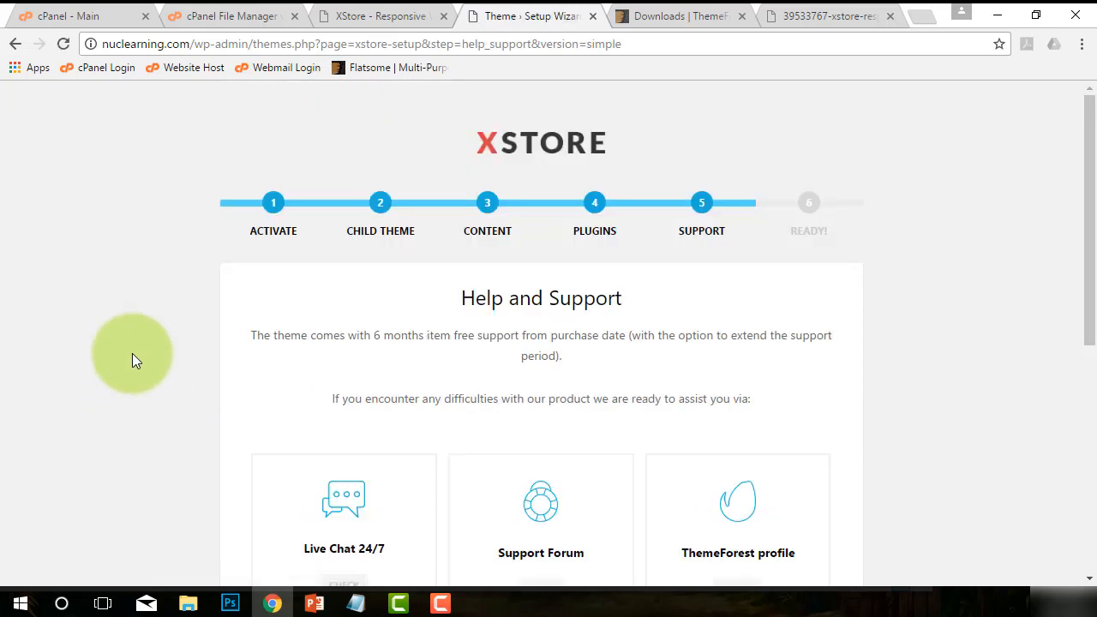
Review the support channels and what item support includes and excludes, and continue to the wizard's Ready step.
scroll(132, 361, down, 1)
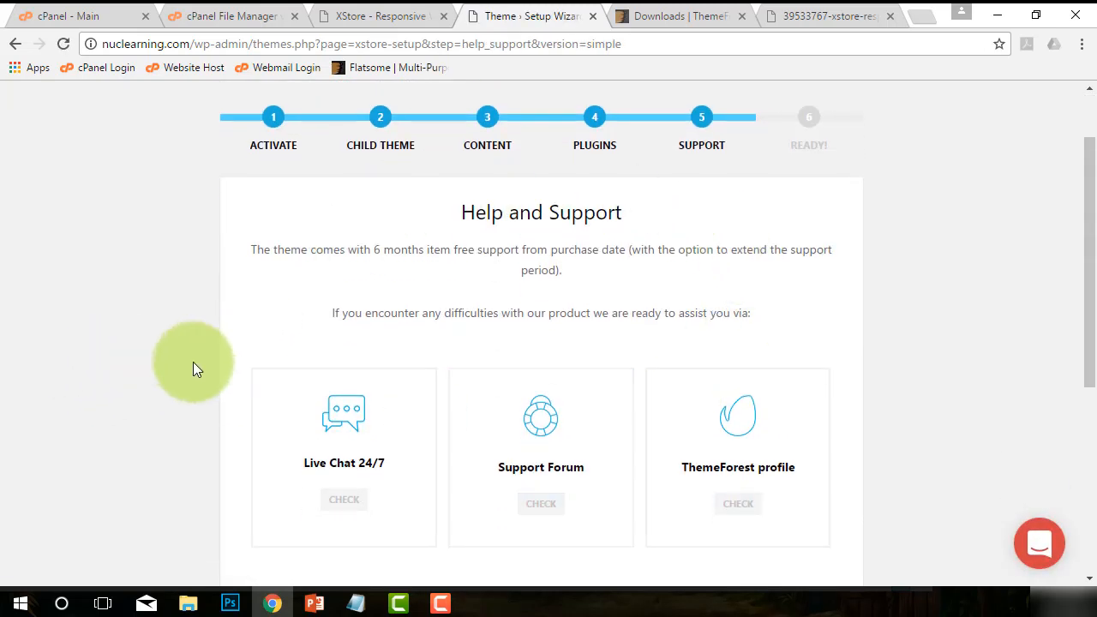
scroll(187, 444, down, 1)
scroll(187, 443, down, 1)
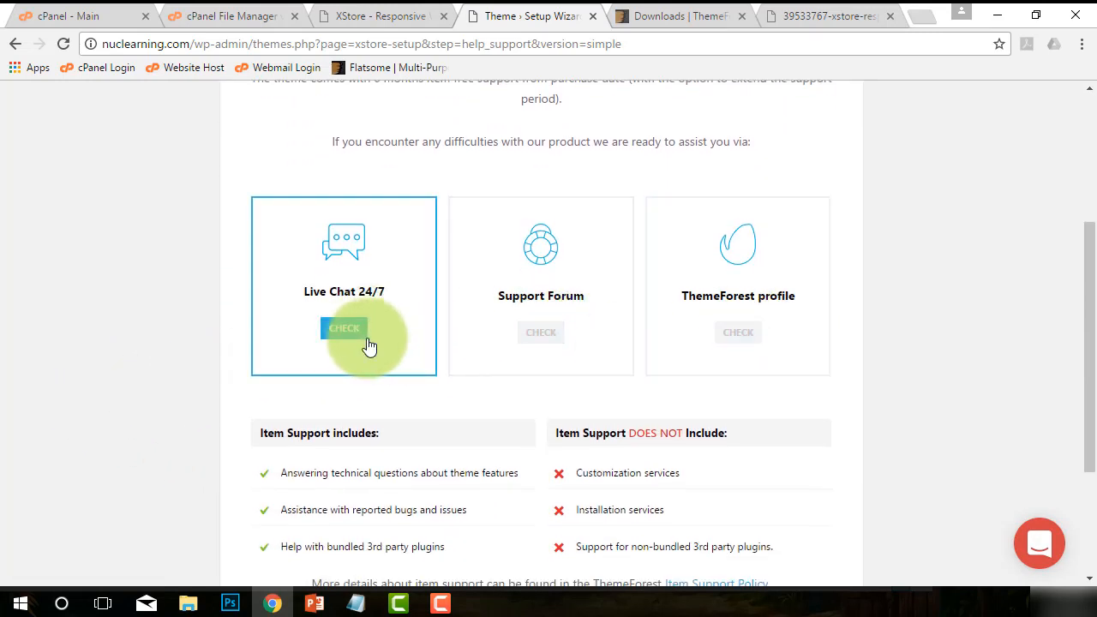
scroll(851, 435, down, 2)
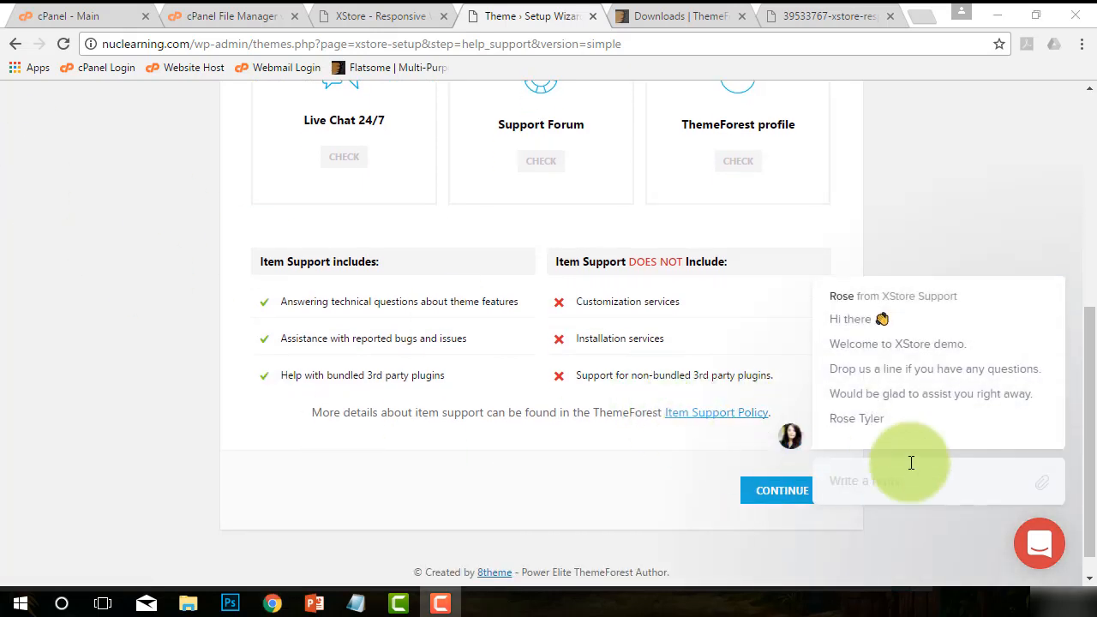
mouse_move(847, 397)
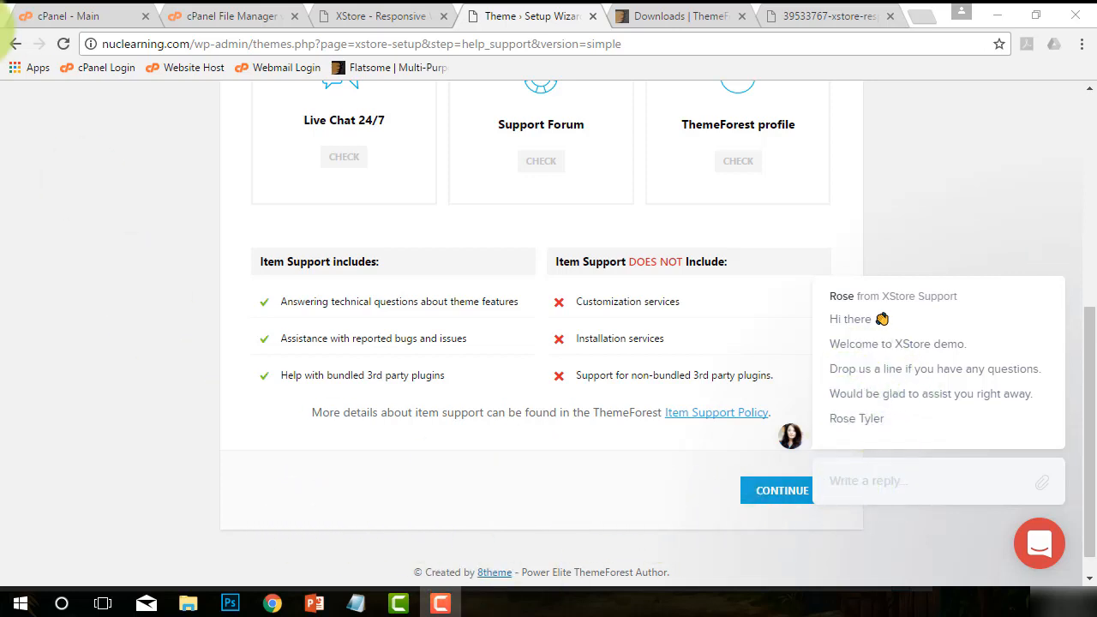
scroll(659, 436, down, 1)
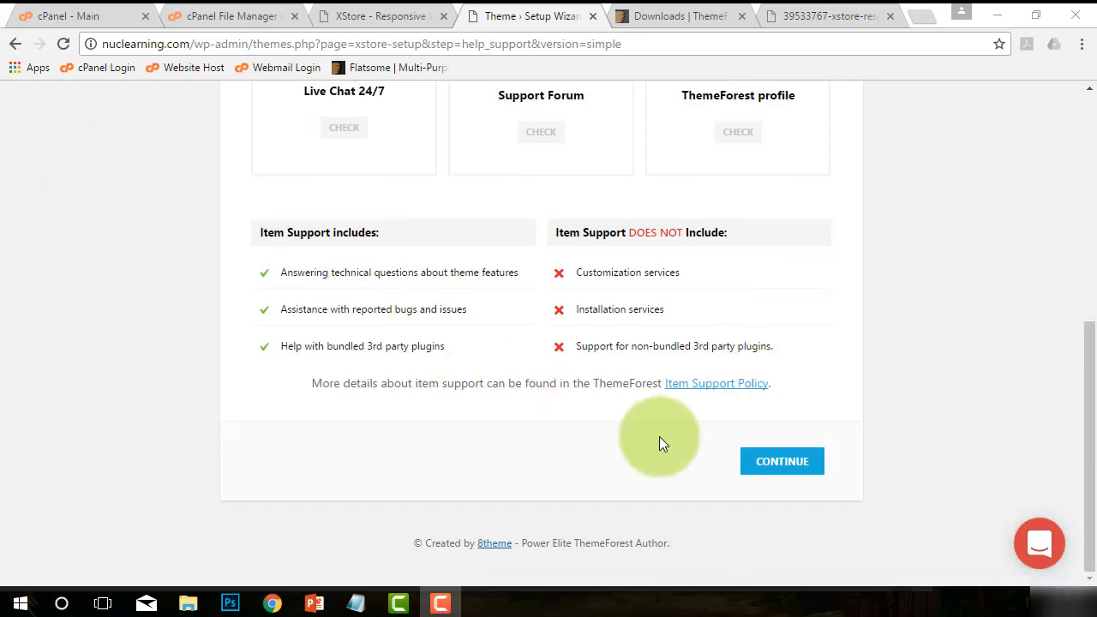
click(794, 476)
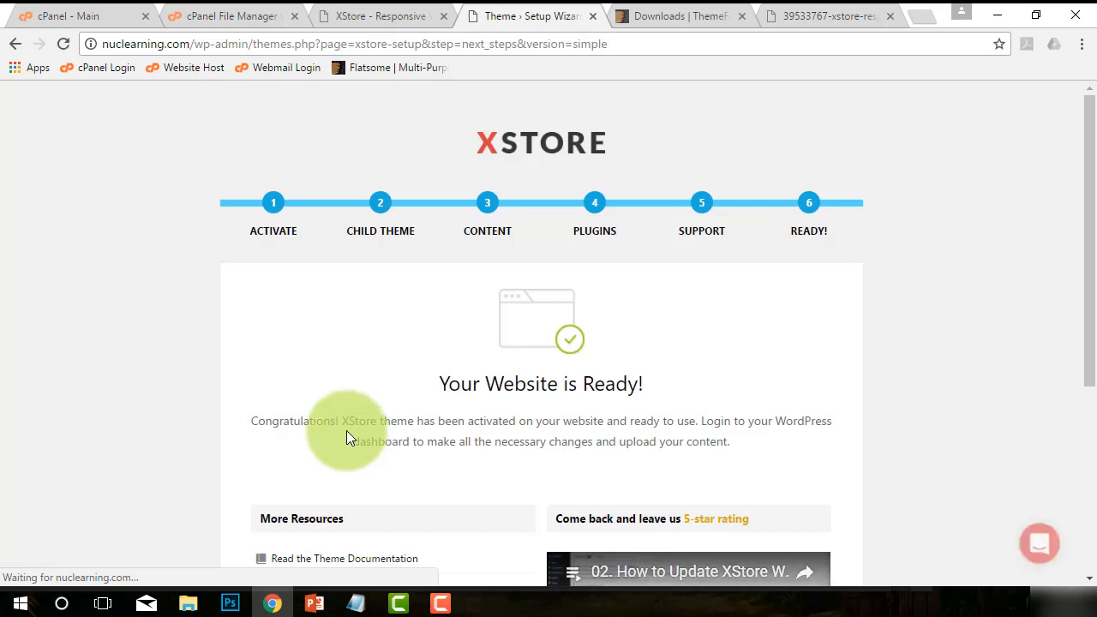
Finish the Setup Wizard by opening the new website from its Ready step.
scroll(186, 375, down, 2)
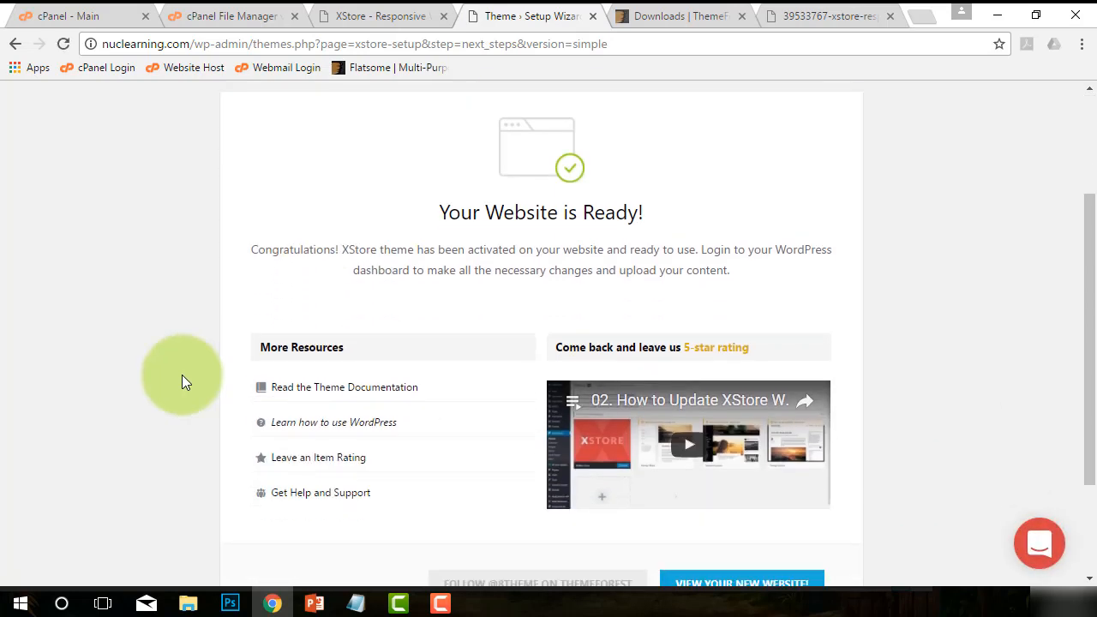
scroll(181, 374, down, 2)
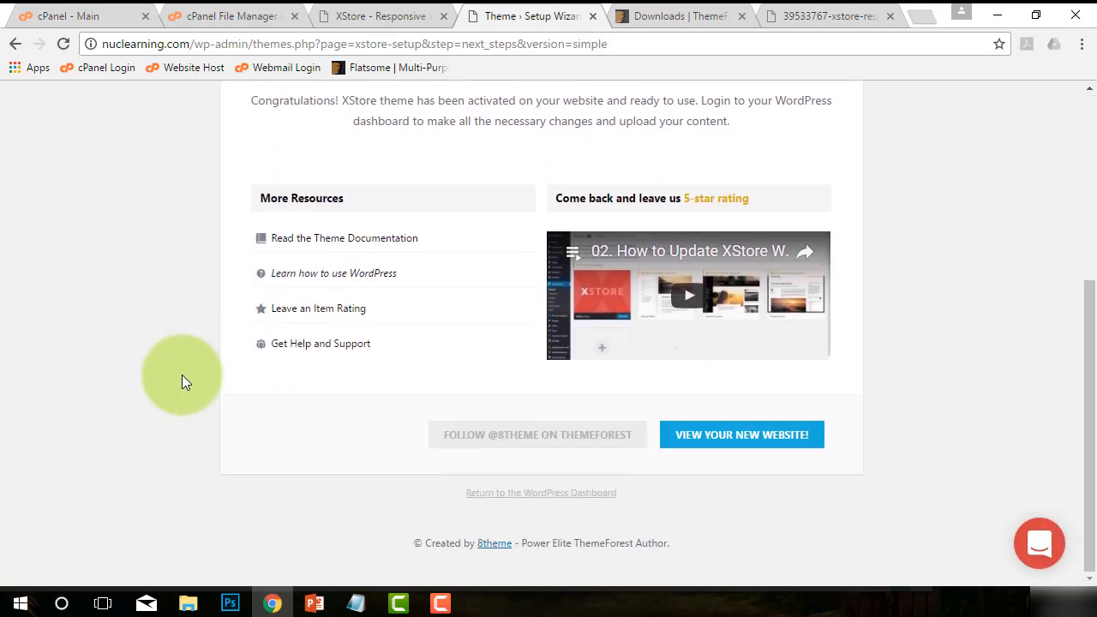
click(716, 426)
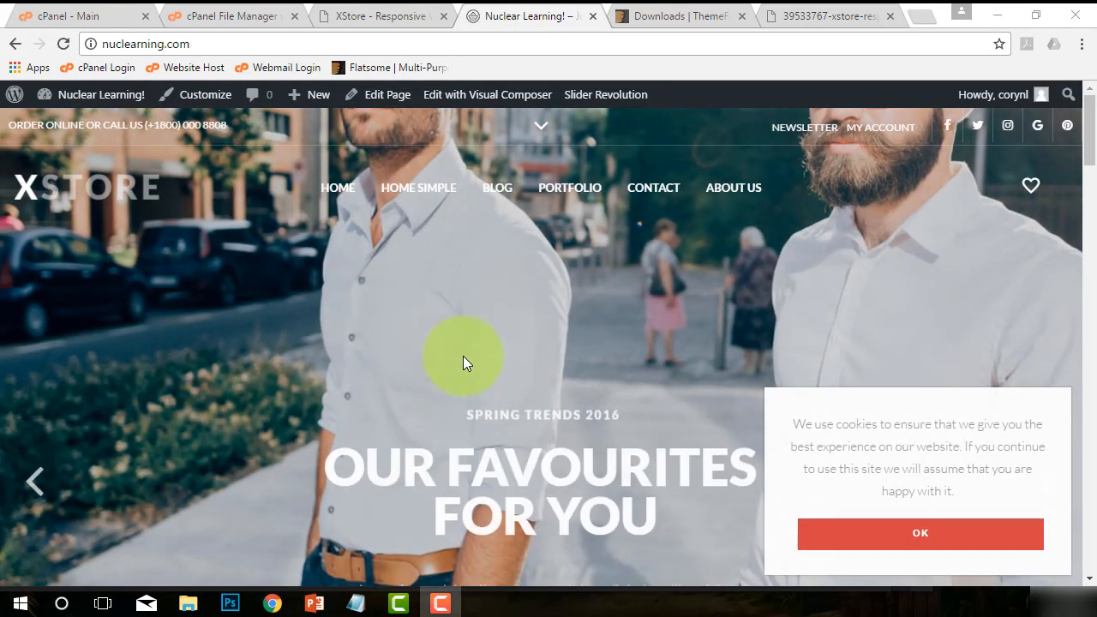
Look through the imported homepage's slider, category banners, testimonials, product lists and newsletter section.
scroll(628, 432, down, 6)
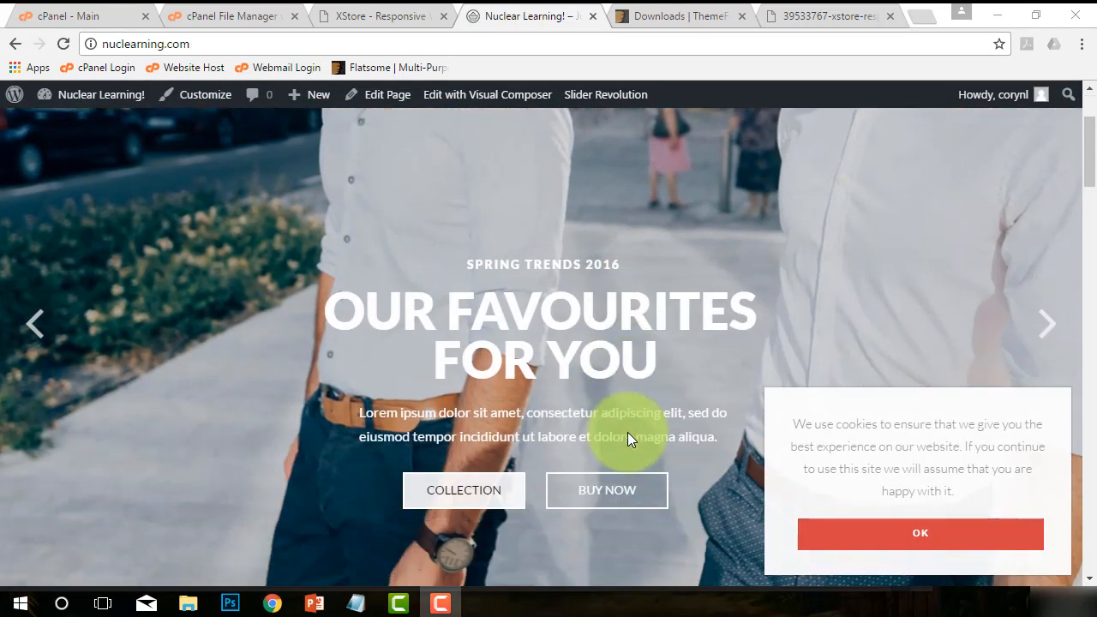
scroll(622, 446, down, 4)
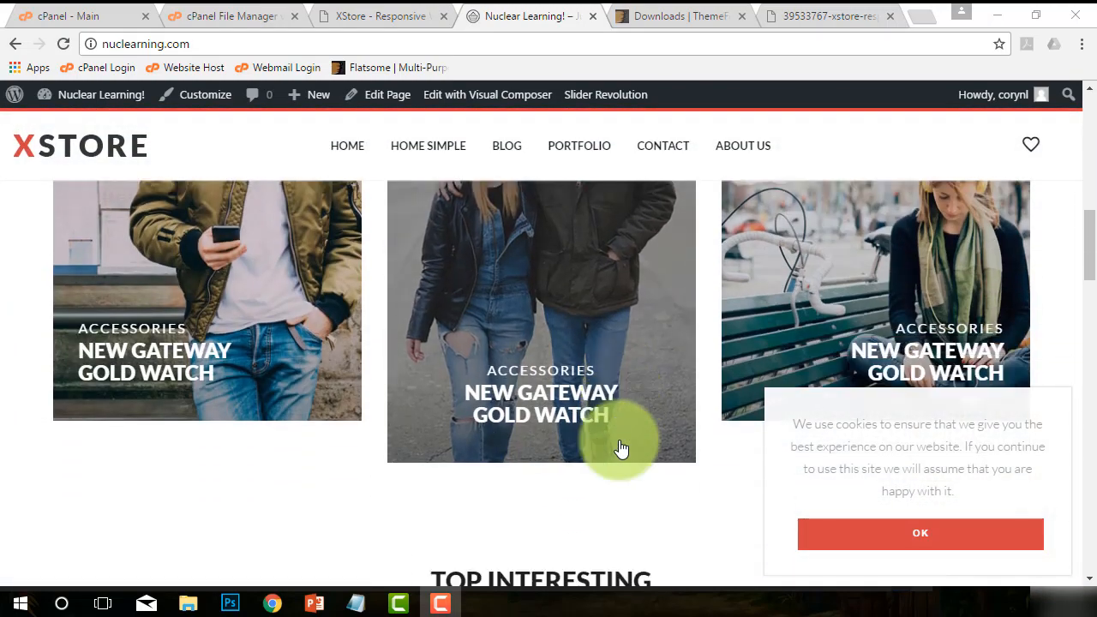
scroll(283, 423, down, 10)
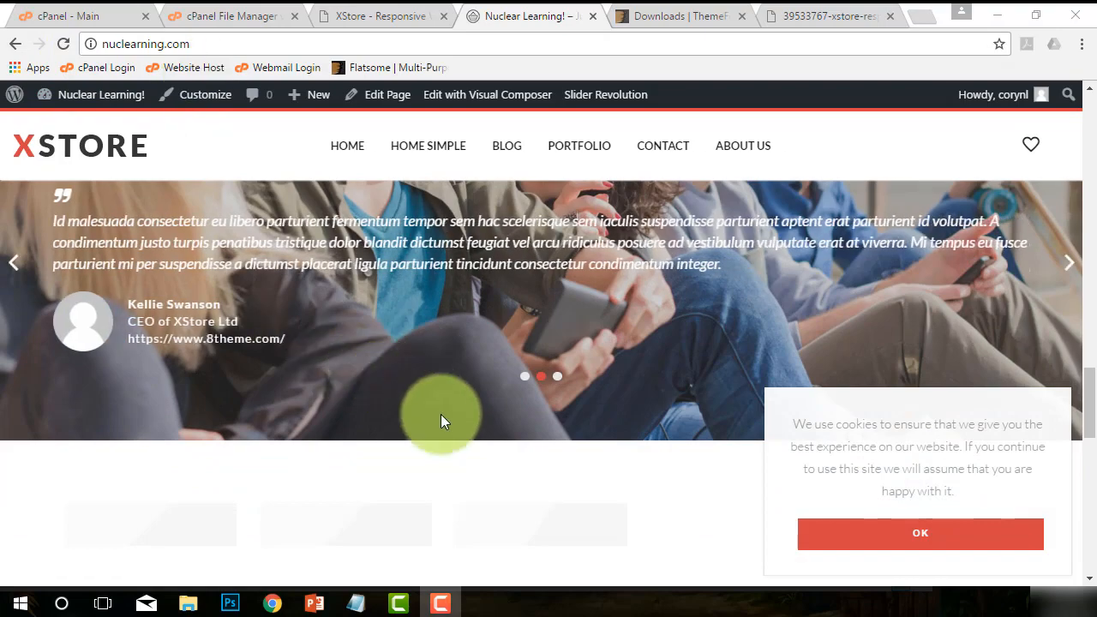
scroll(479, 421, down, 10)
scroll(600, 437, up, 10)
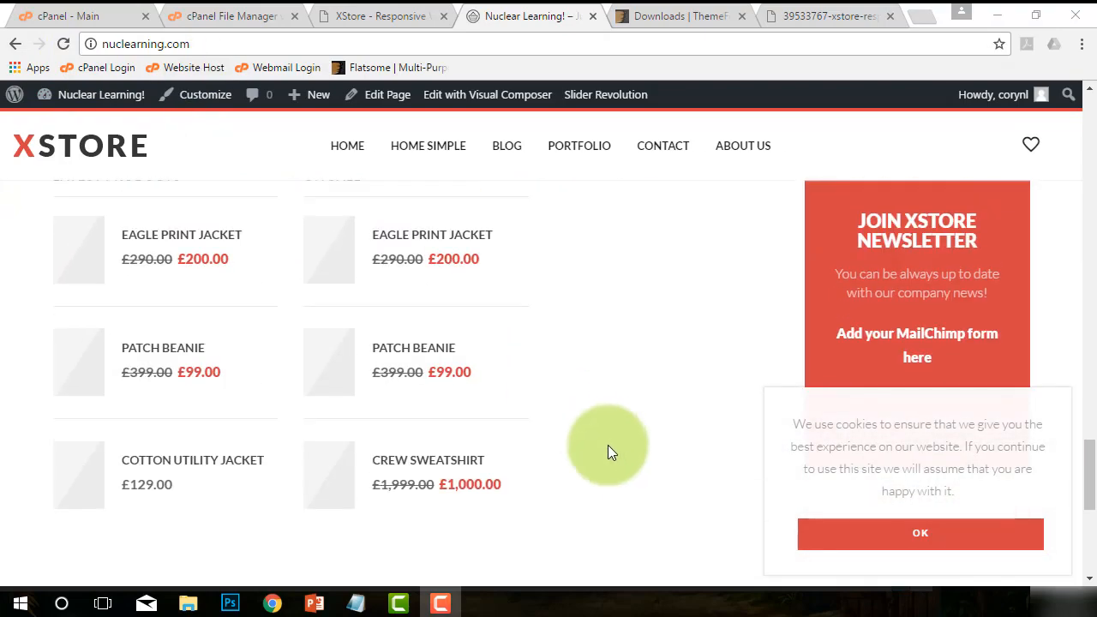
scroll(572, 549, up, 10)
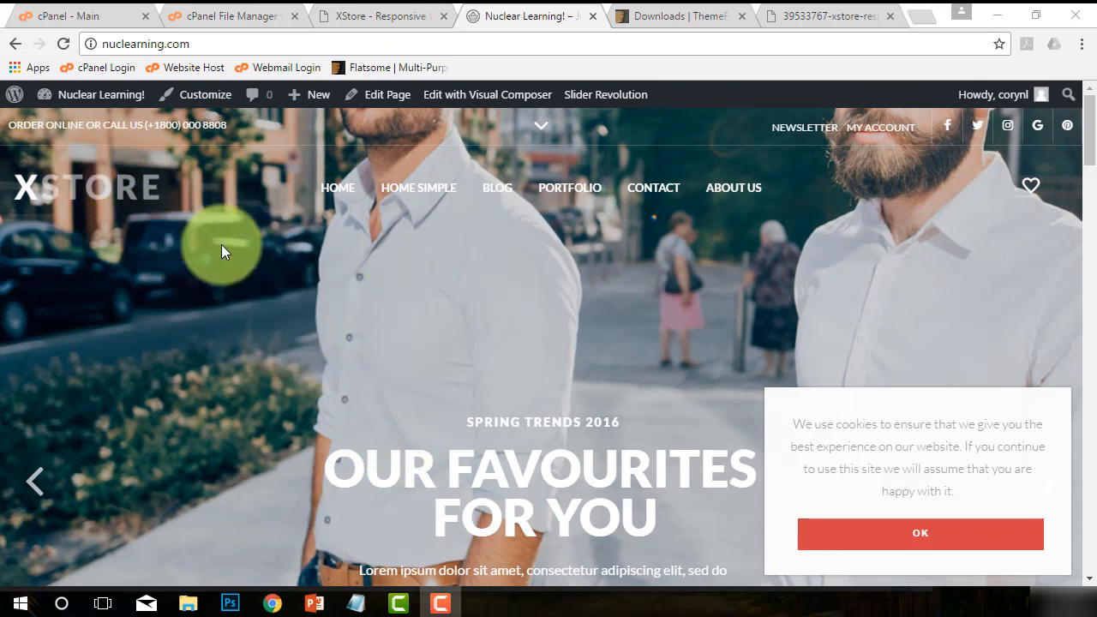
Open the site's WordPress dashboard and examine the admin menu entries such as 8Theme Options, YITH Plugins, Portfolio, Contact and WooCommerce.
mouse_move(80, 100)
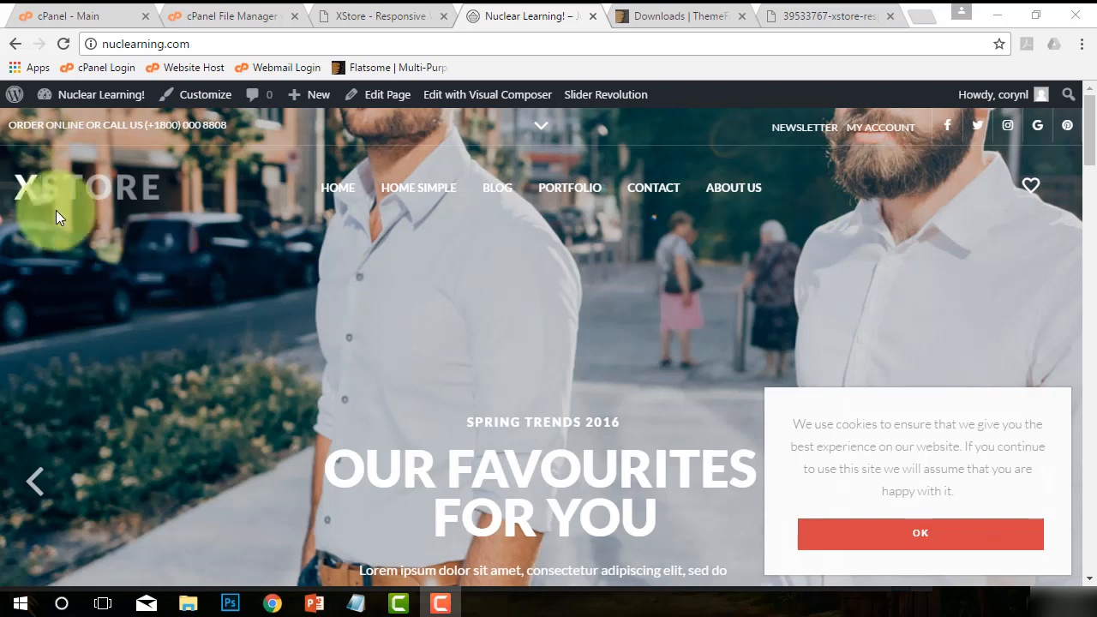
click(75, 101)
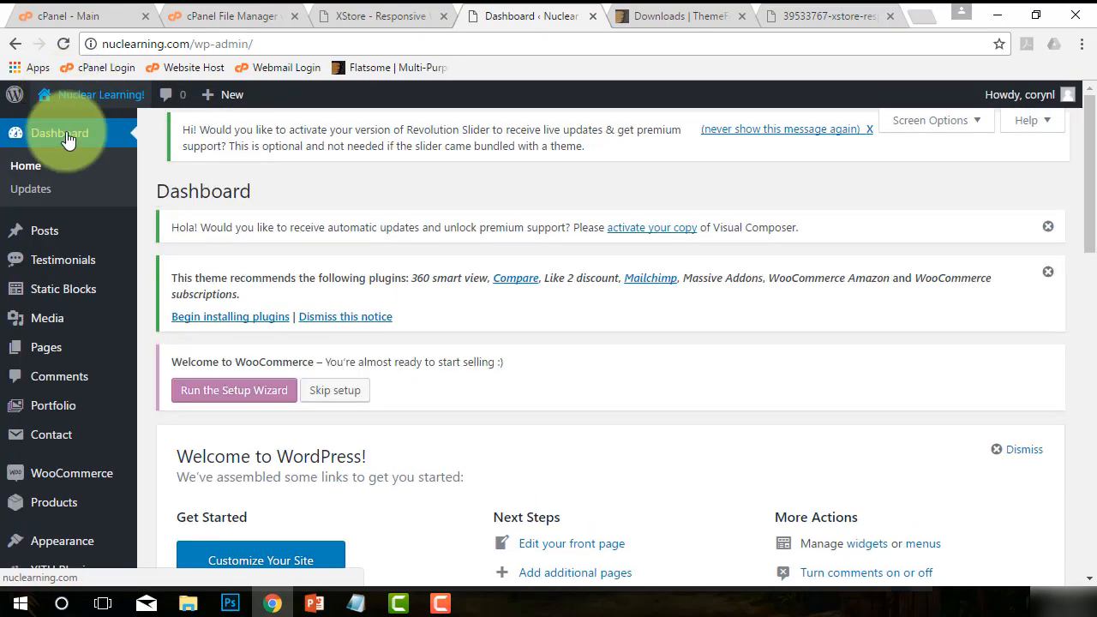
scroll(81, 331, down, 3)
scroll(81, 331, down, 3)
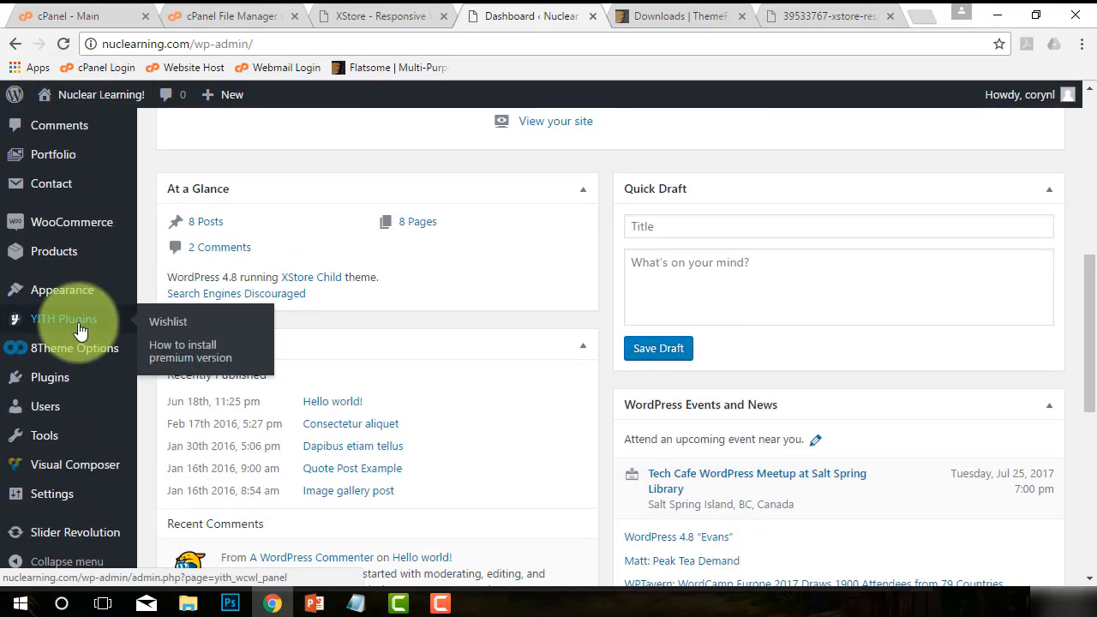
scroll(73, 336, up, 6)
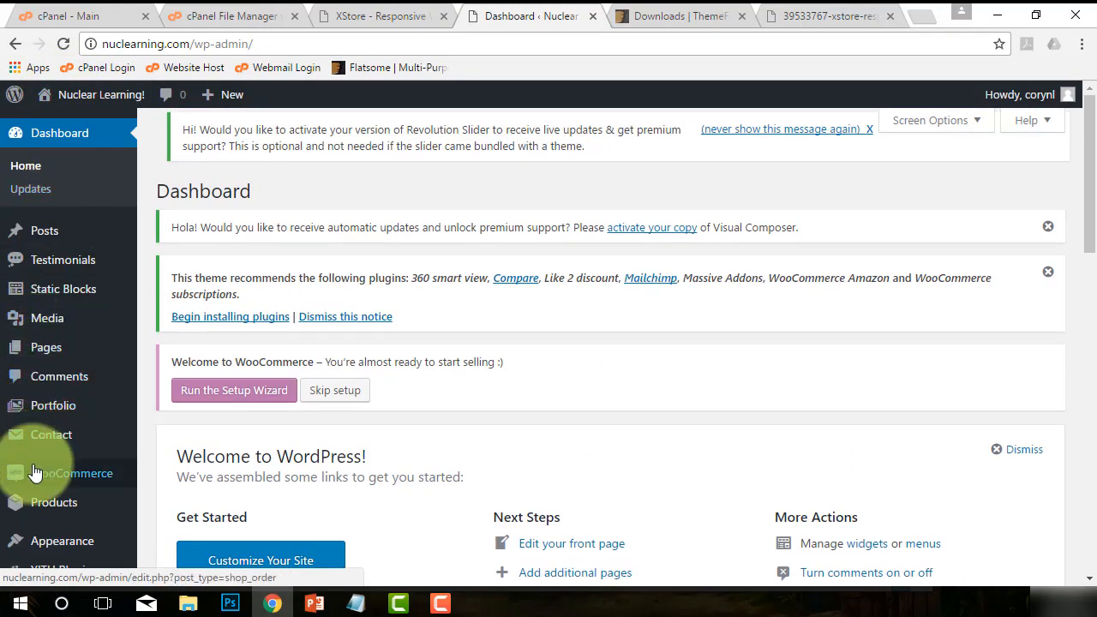
scroll(35, 467, down, 2)
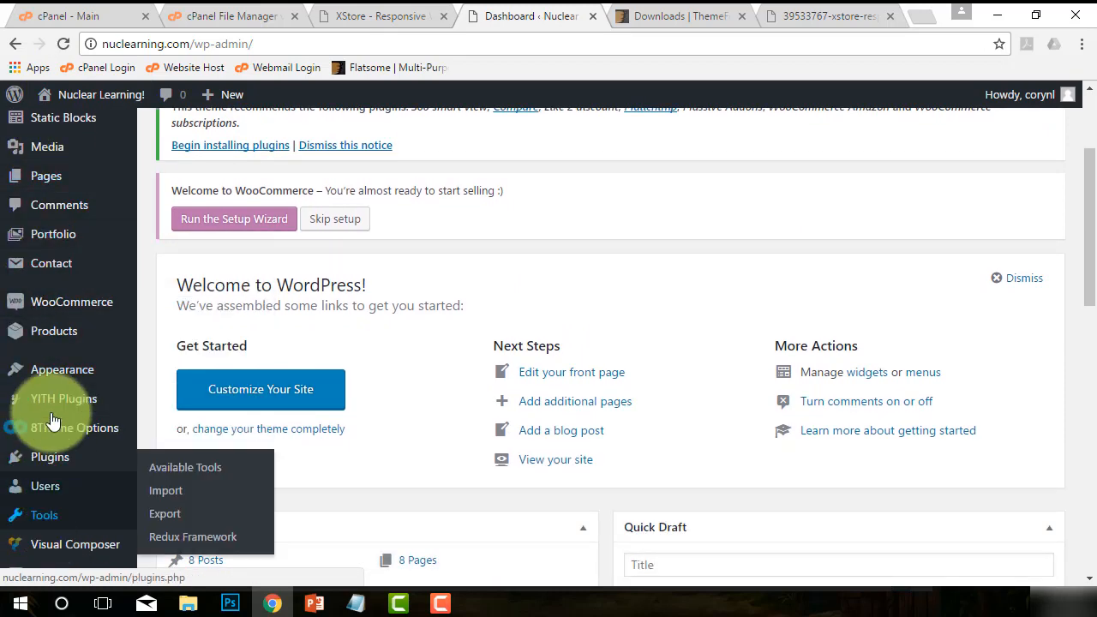
scroll(49, 404, up, 4)
scroll(54, 394, down, 2)
scroll(54, 403, down, 4)
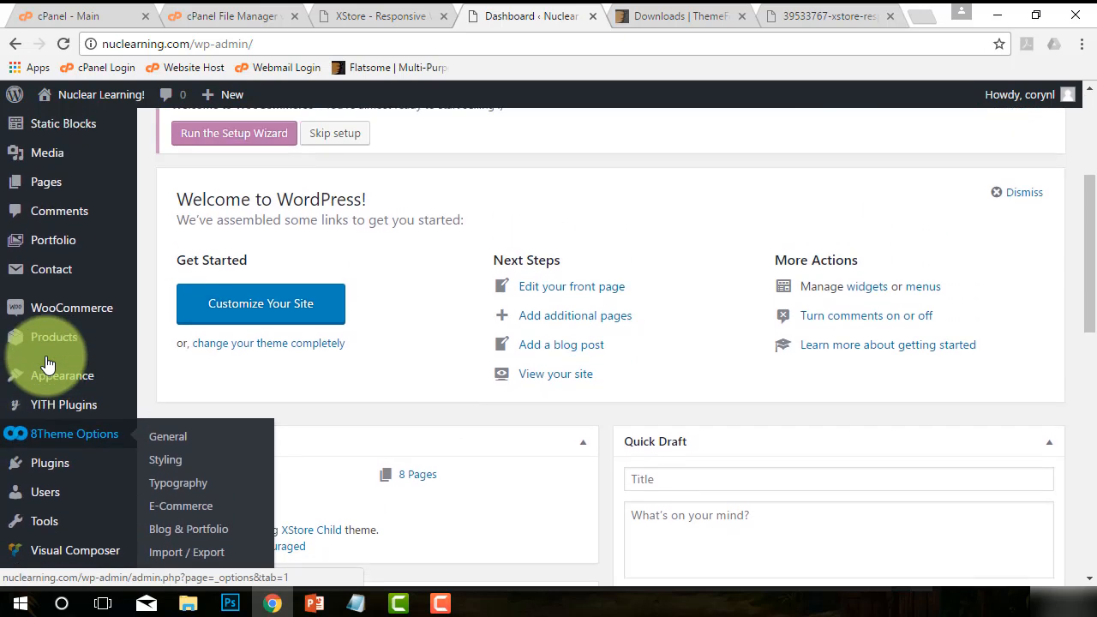
scroll(45, 364, up, 1)
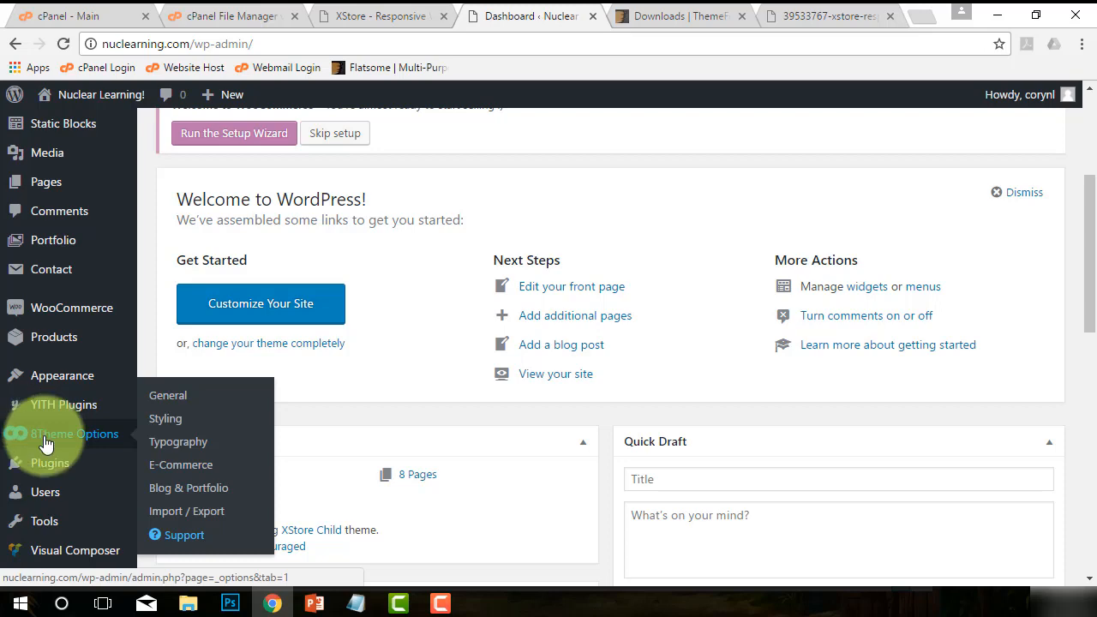
scroll(45, 442, up, 2)
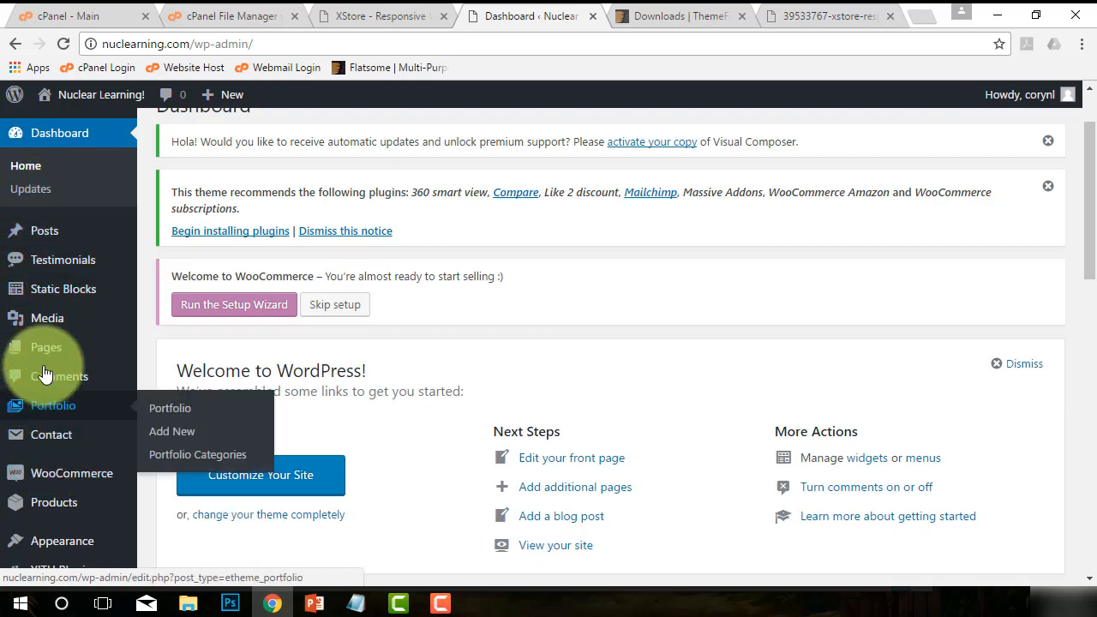
mouse_move(49, 360)
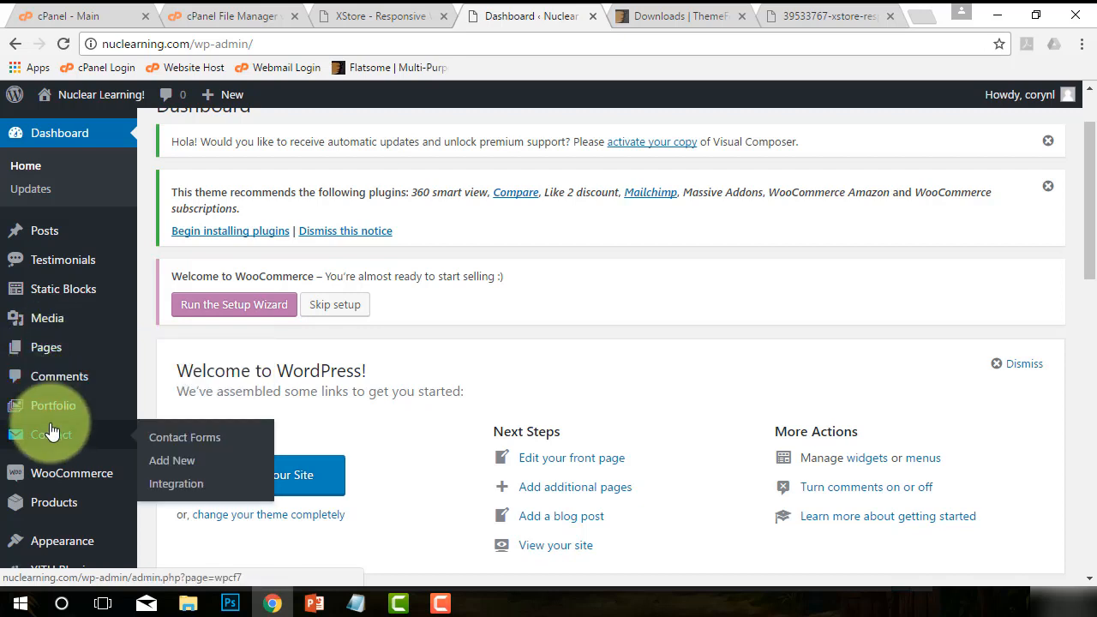
mouse_move(45, 484)
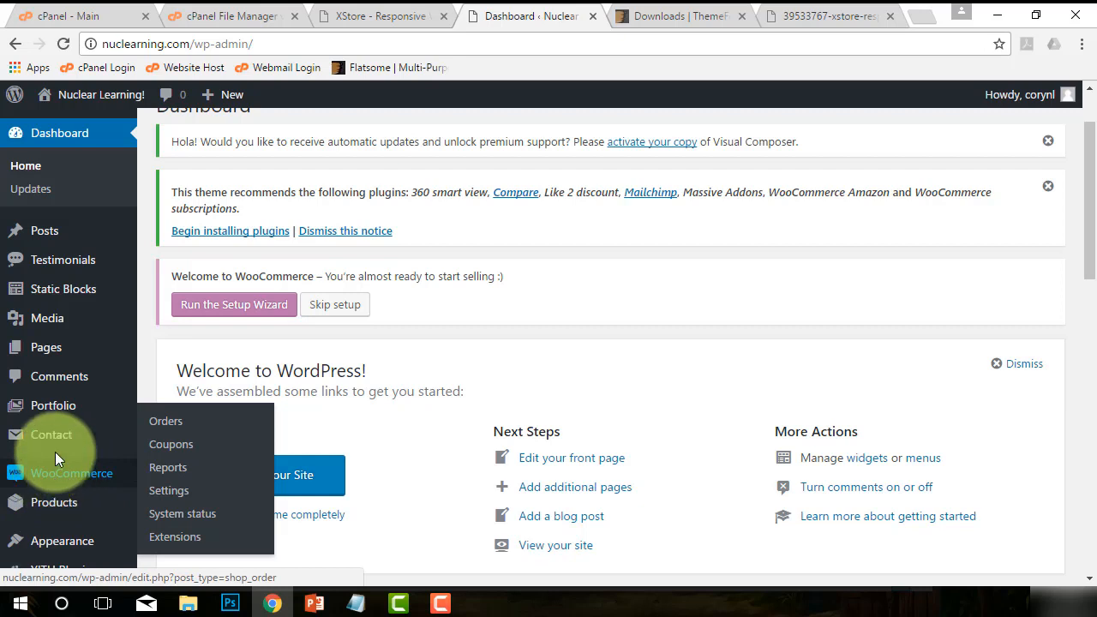
scroll(55, 452, up, 1)
mouse_move(53, 448)
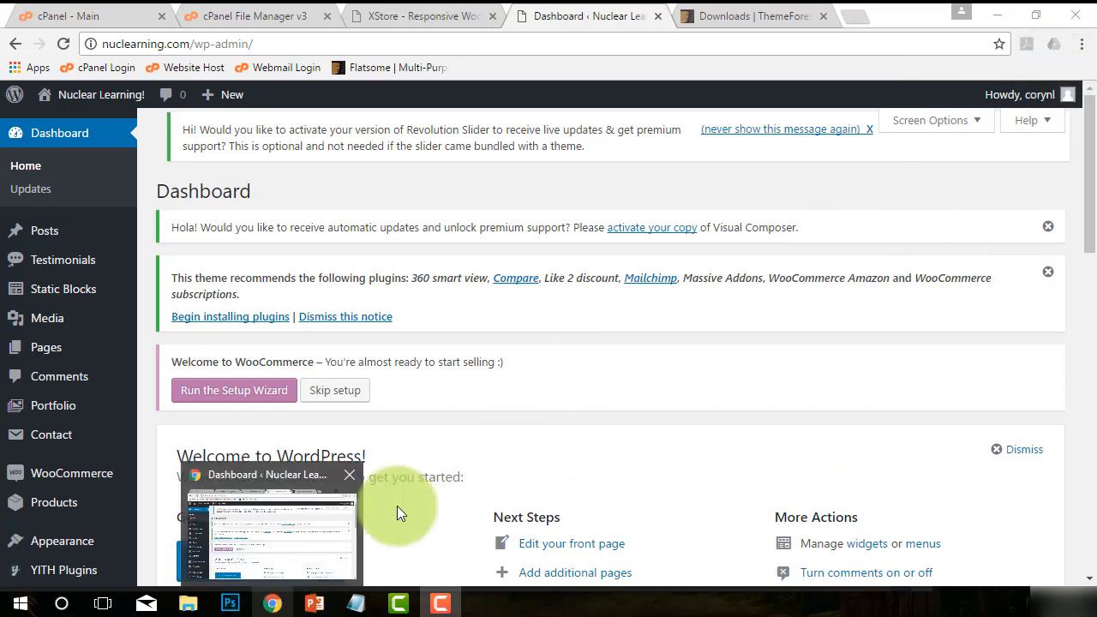
Open a new incognito browser window and load nuclearning.com in it to see the site as a visitor.
click(1083, 44)
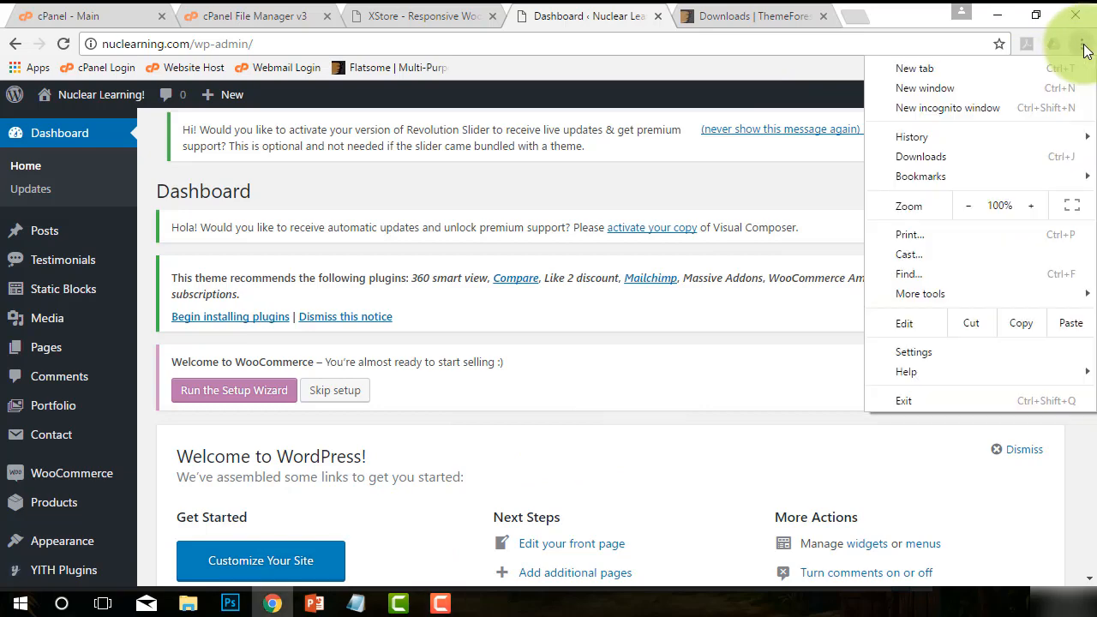
click(919, 110)
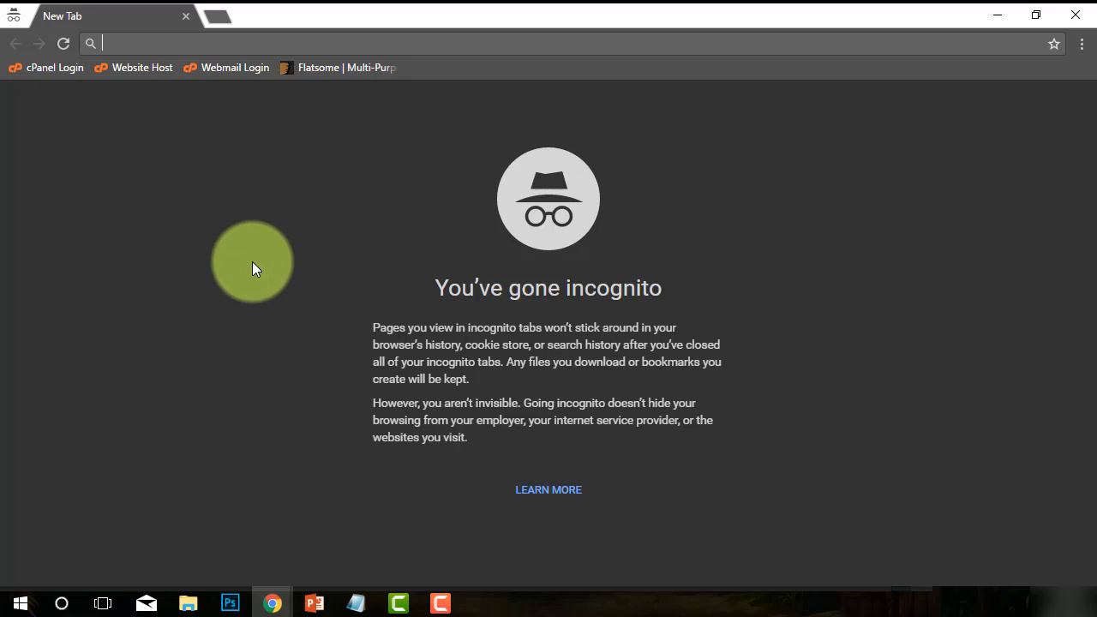
text(nuclearning.com)
key(Return)
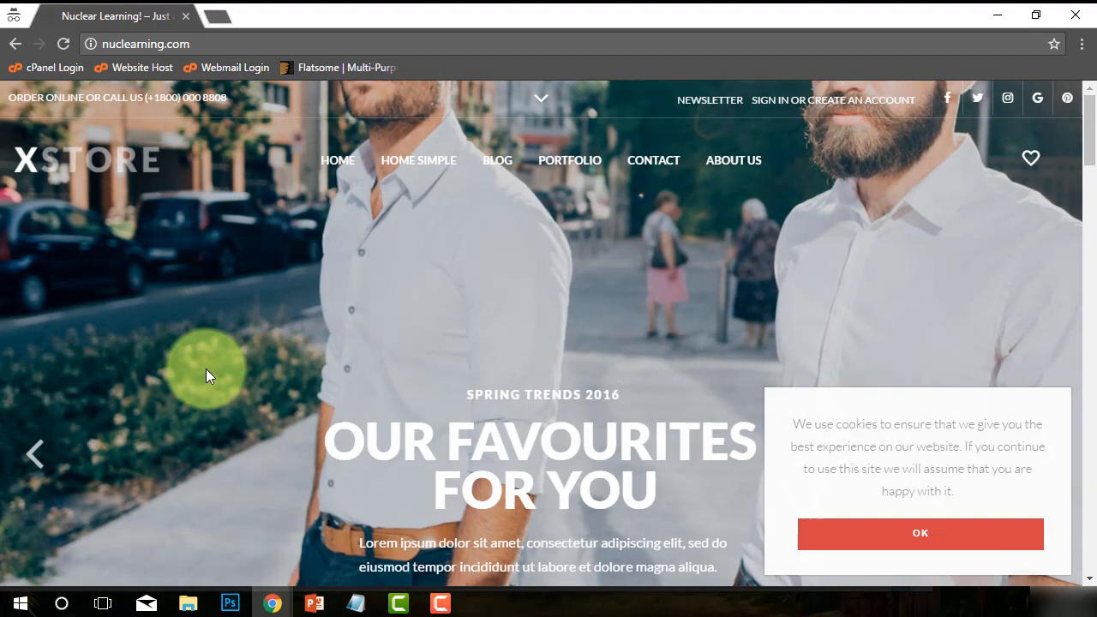
Examine the public homepage from the slider through the featured products, testimonials and product lists to the footer.
scroll(205, 368, down, 5)
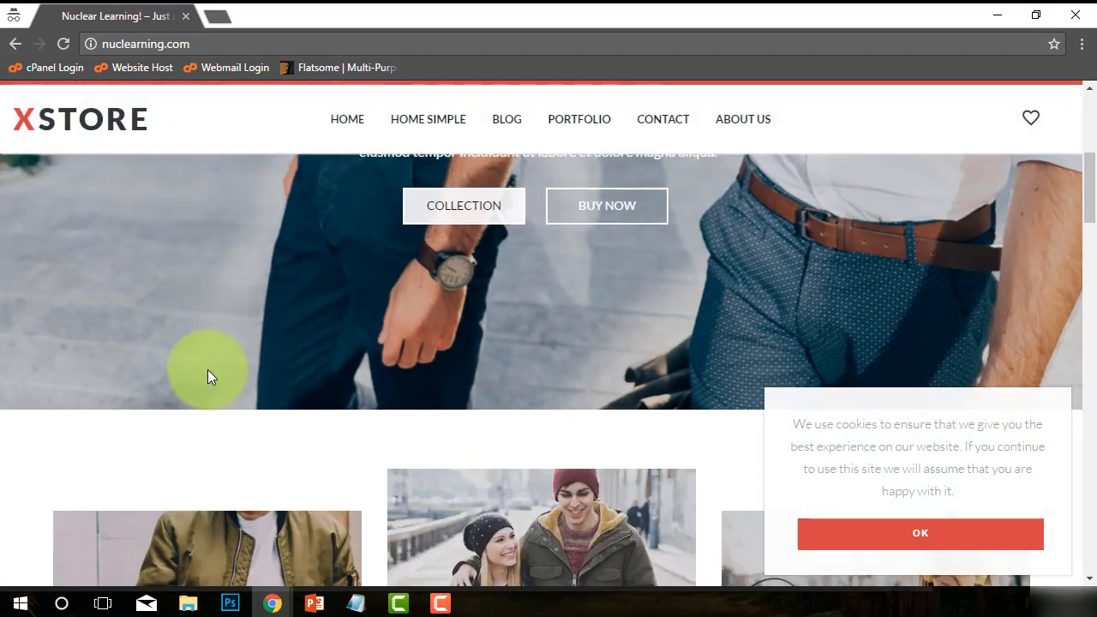
scroll(210, 369, down, 8)
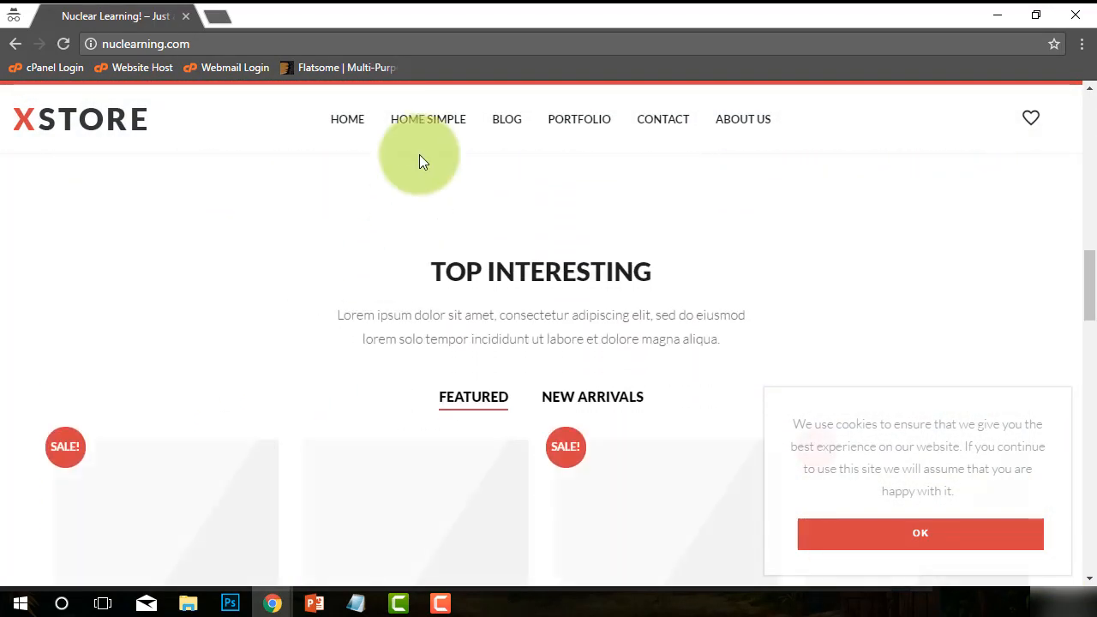
scroll(286, 401, down, 3)
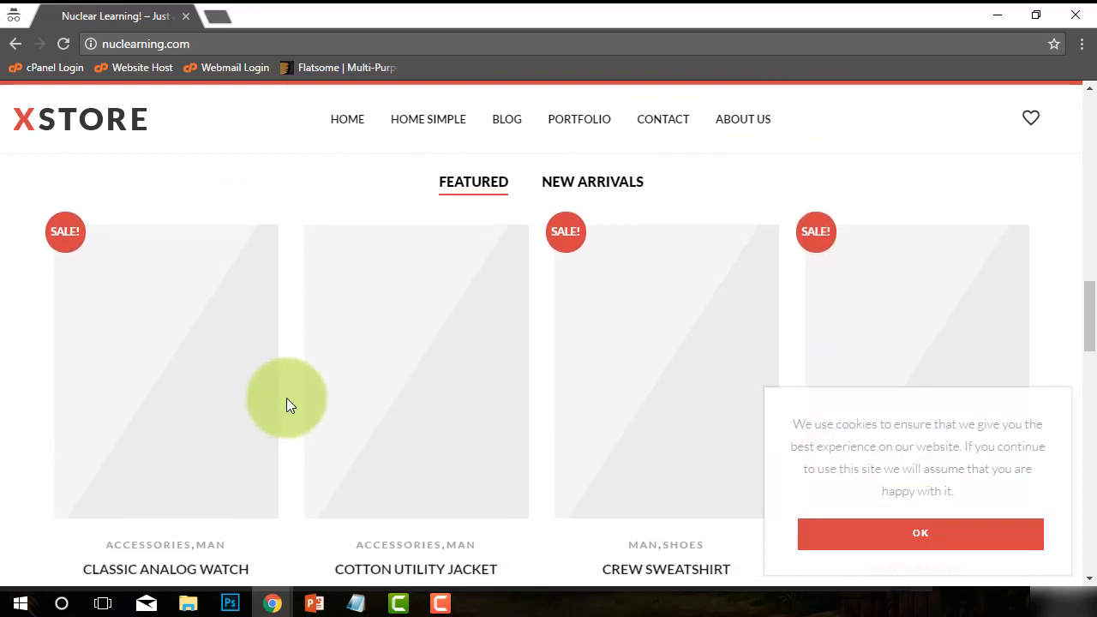
scroll(286, 402, down, 5)
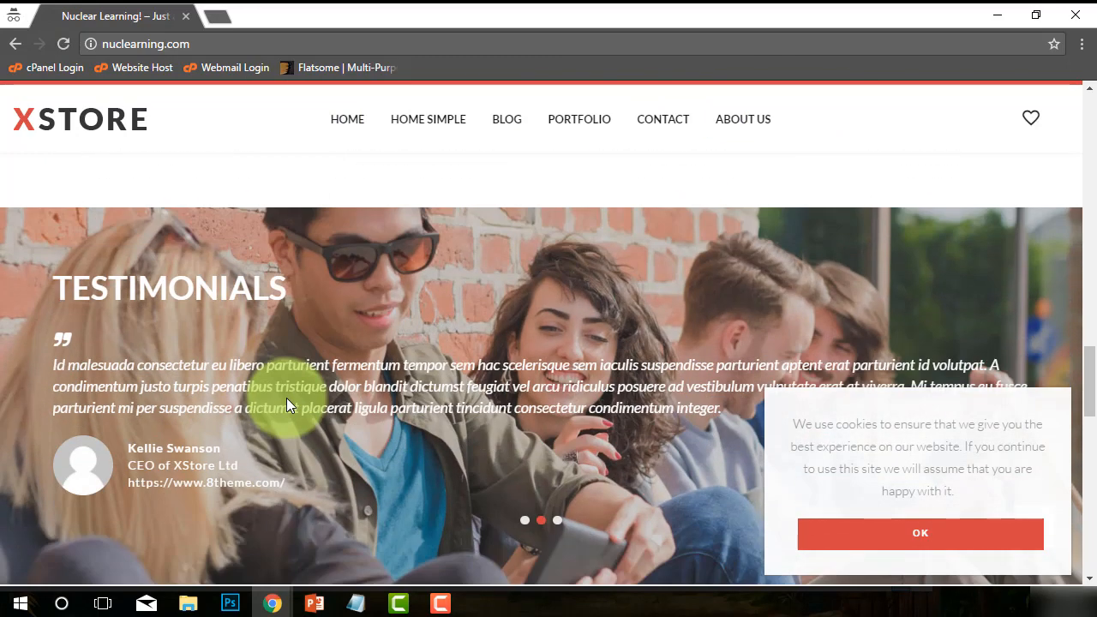
scroll(286, 403, down, 2)
scroll(286, 403, up, 6)
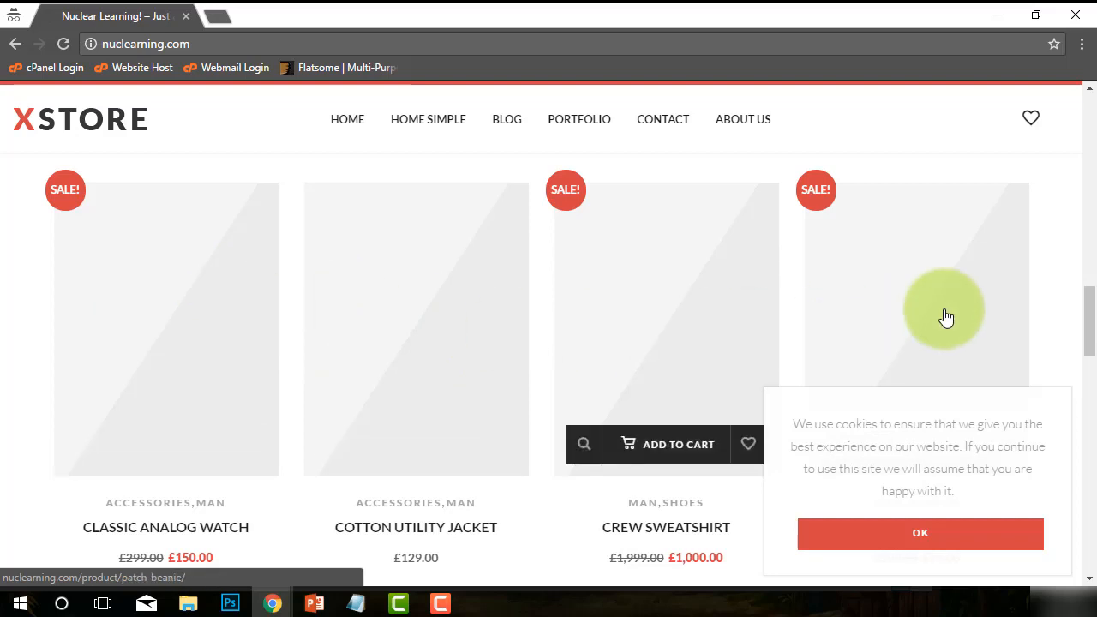
scroll(403, 446, down, 2)
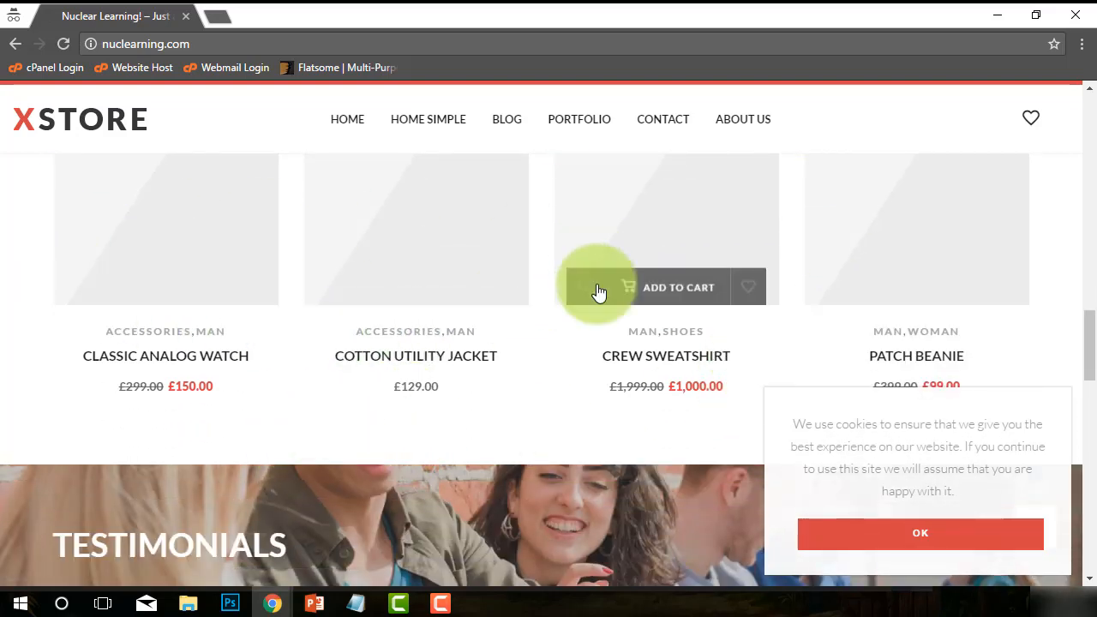
scroll(550, 419, down, 4)
scroll(551, 414, down, 10)
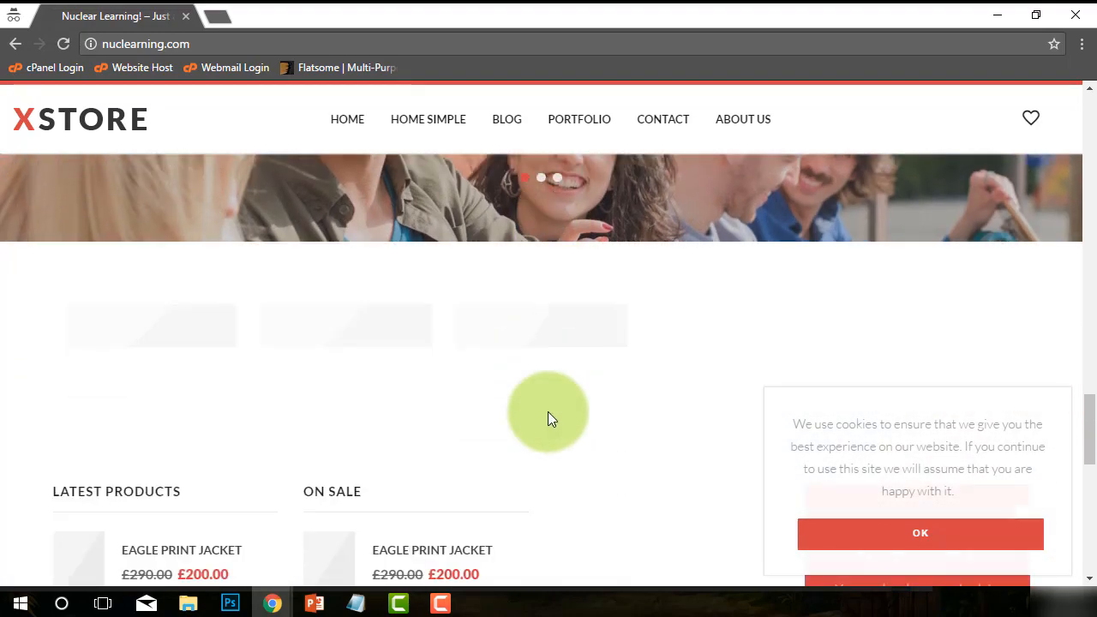
scroll(545, 417, down, 3)
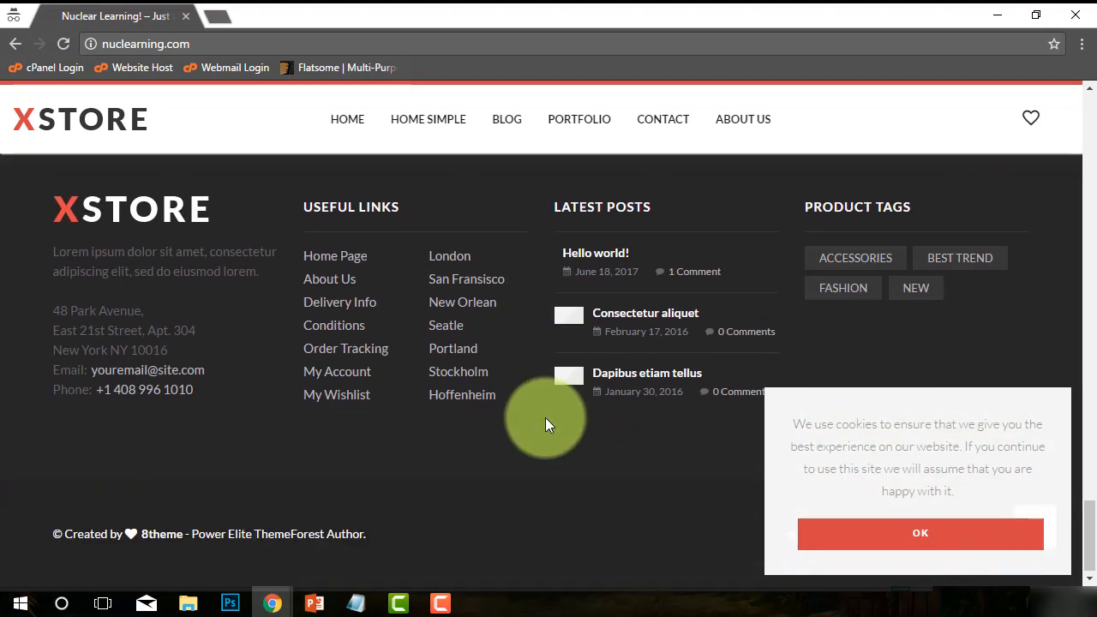
scroll(615, 459, up, 12)
scroll(697, 314, up, 5)
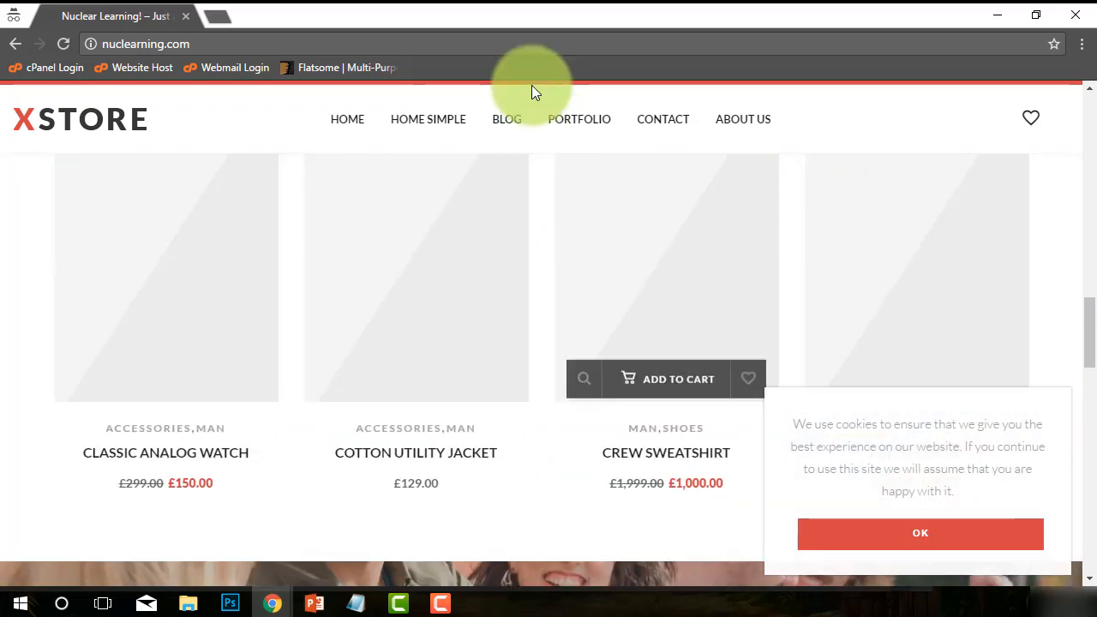
Visit the site's Home Simple page, and open the Portfolio page and look through it down to the footer.
click(429, 121)
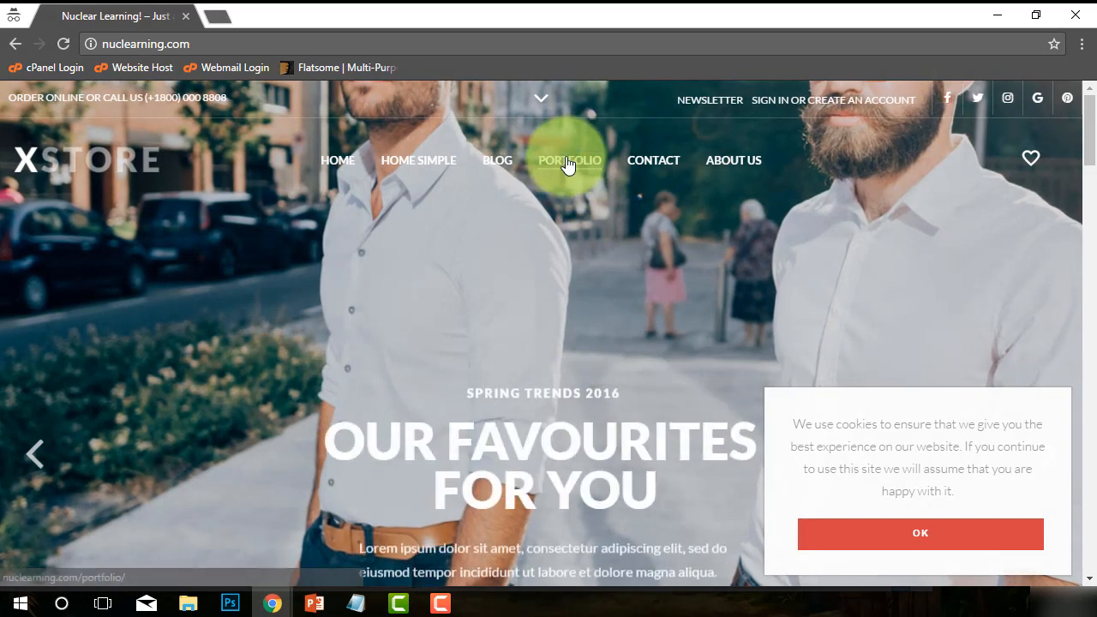
click(566, 162)
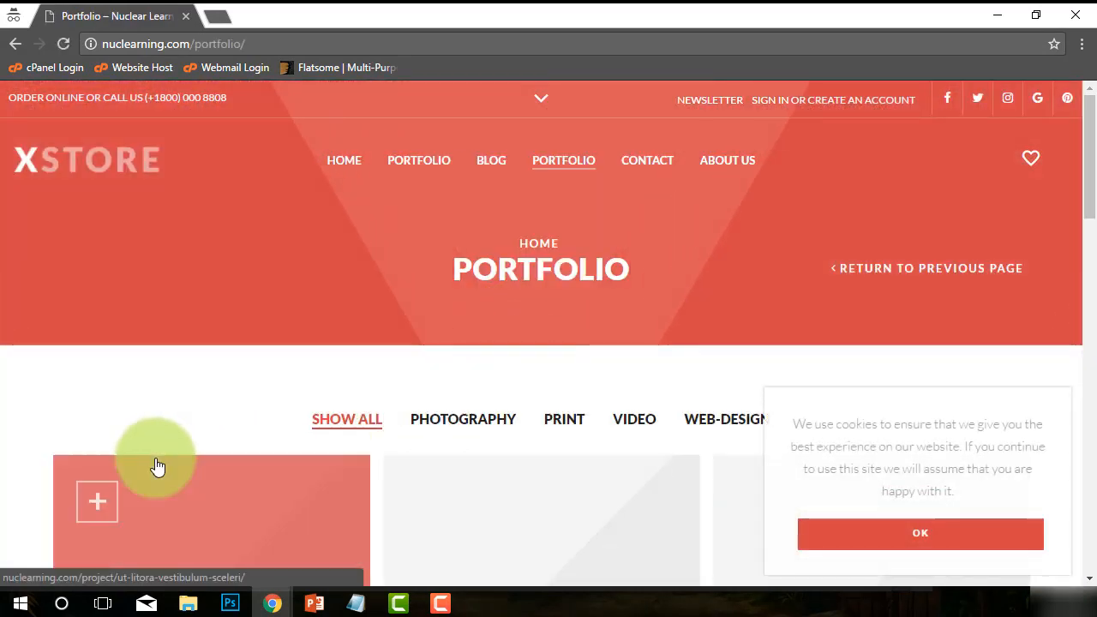
scroll(154, 464, down, 10)
scroll(170, 453, down, 4)
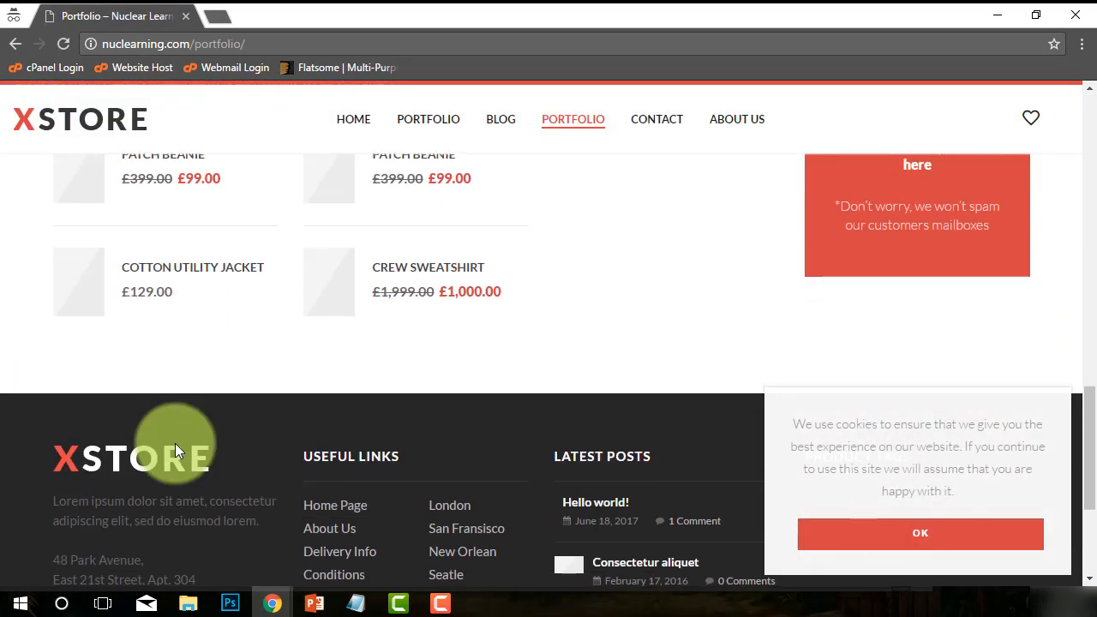
scroll(176, 440, up, 6)
scroll(180, 443, up, 8)
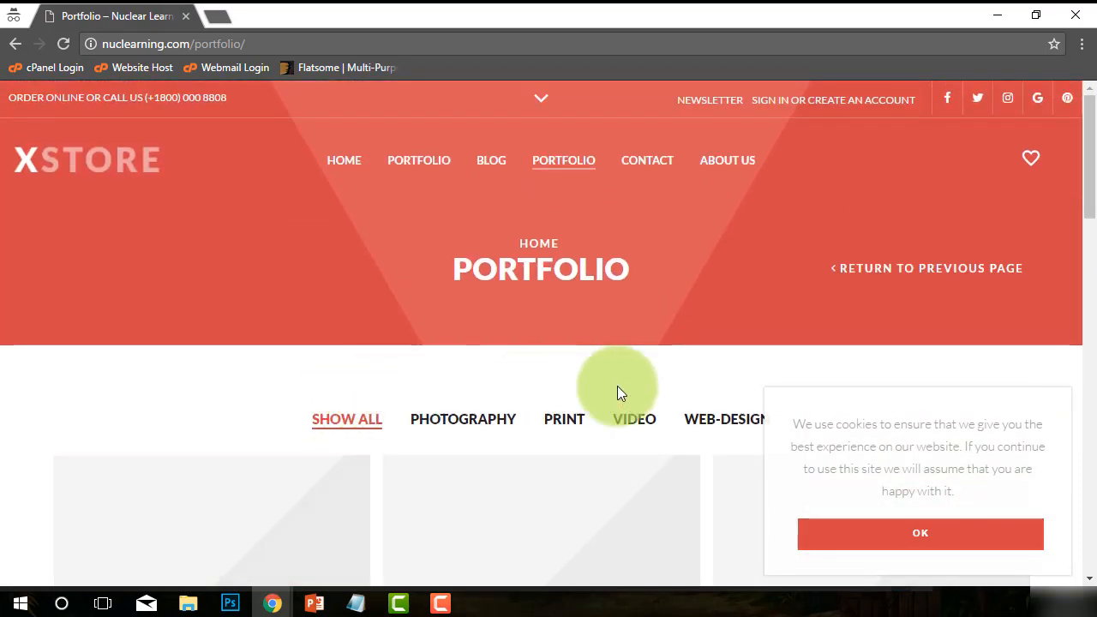